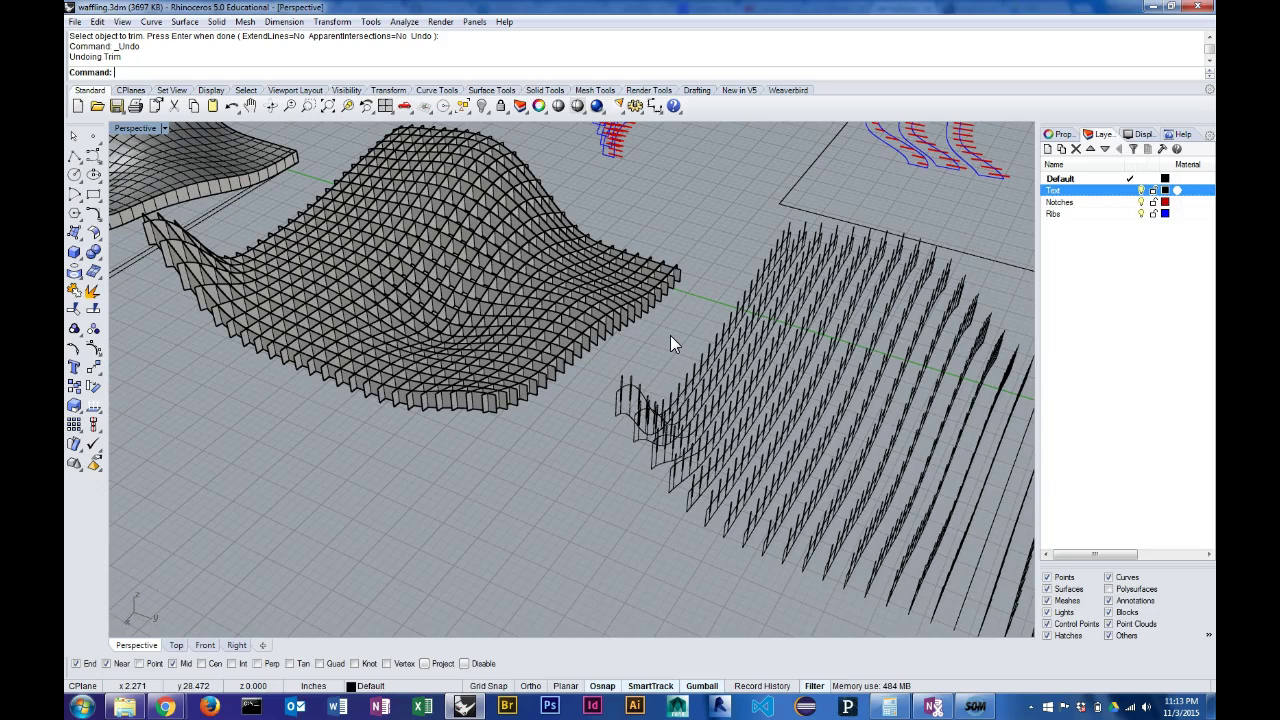
Step: Examine the waffle's intersecting surface ribs and compare them with the neighbouring notched rib layouts
{"action": "right_click_drag", "start_coordinate": [662, 342], "coordinate": [656, 353]}
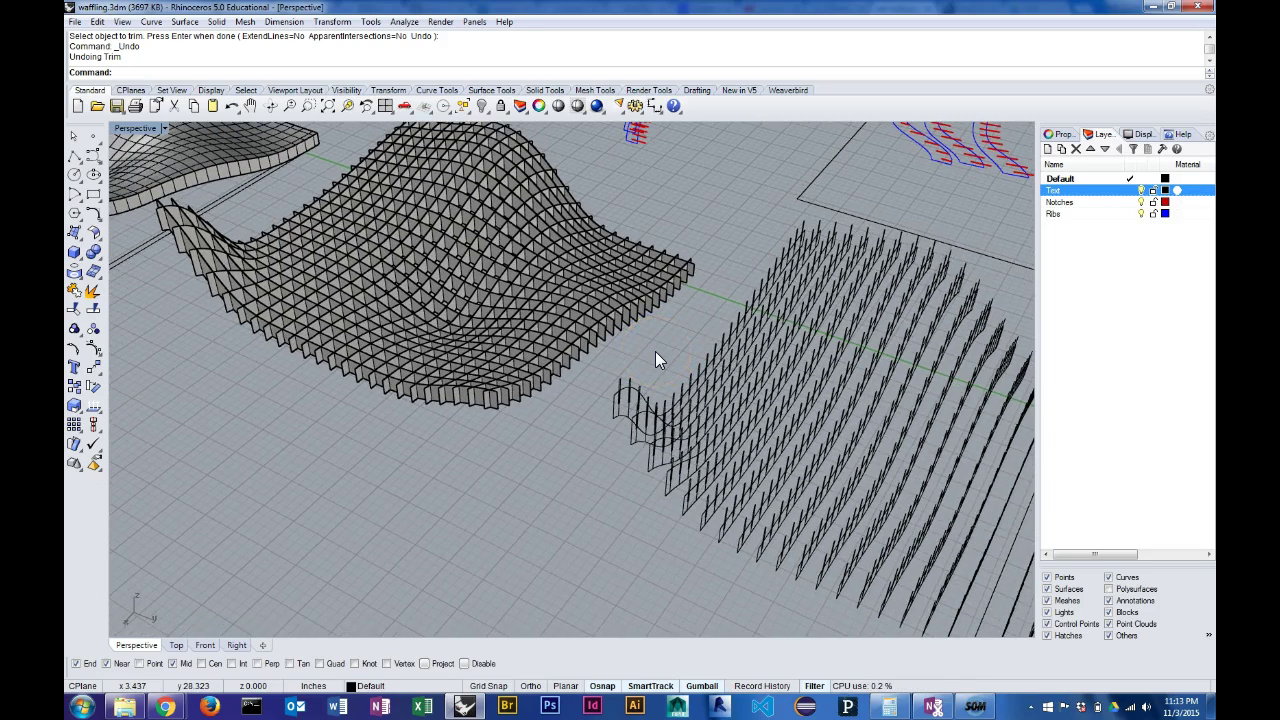
{"action": "scroll", "coordinate": [657, 358], "scroll_direction": "down", "scroll_amount": 5}
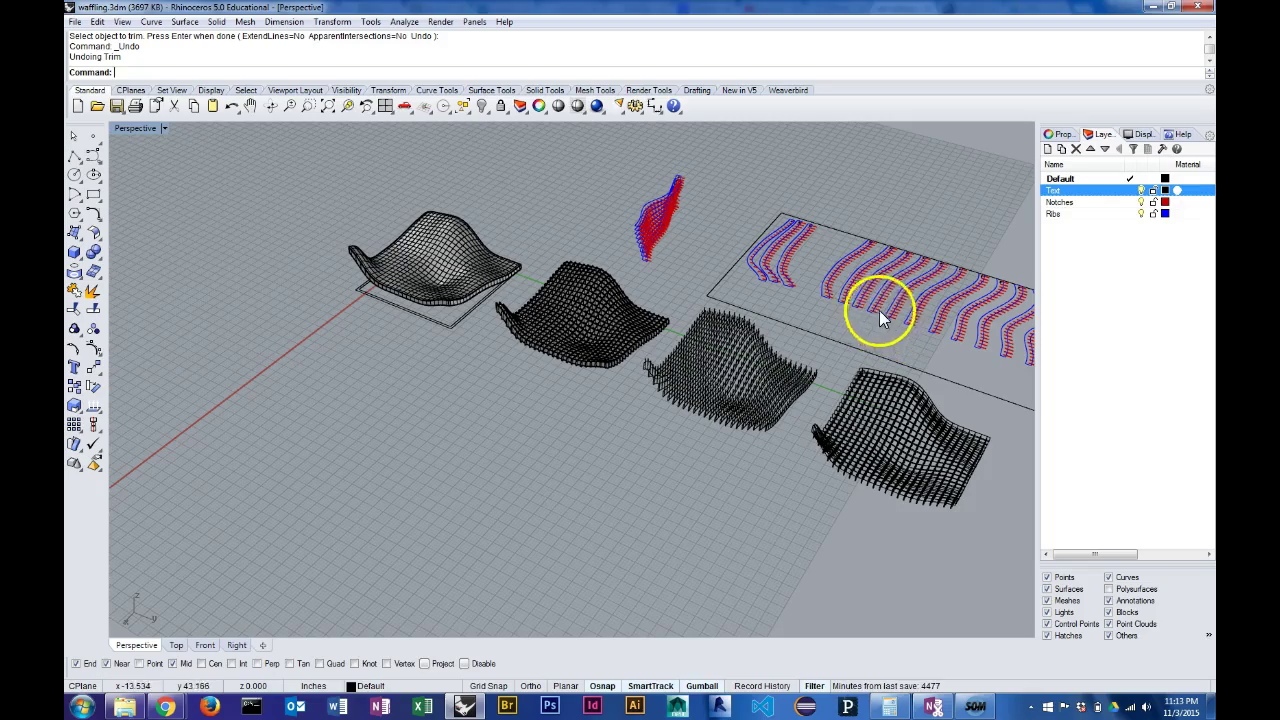
{"action": "scroll", "coordinate": [811, 300], "scroll_direction": "up", "scroll_amount": 3}
{"action": "scroll", "coordinate": [811, 298], "scroll_direction": "up", "scroll_amount": 2}
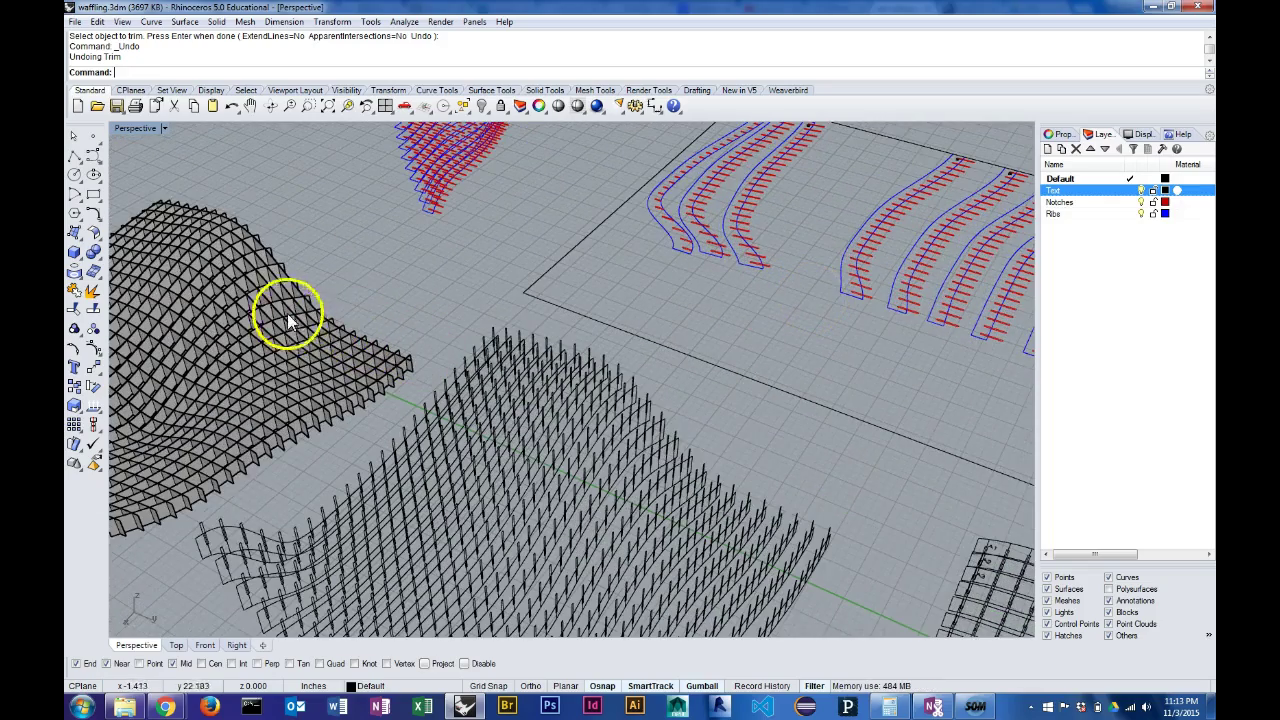
{"action": "right_click_drag", "start_coordinate": [274, 300], "coordinate": [518, 283], "text": "shift"}
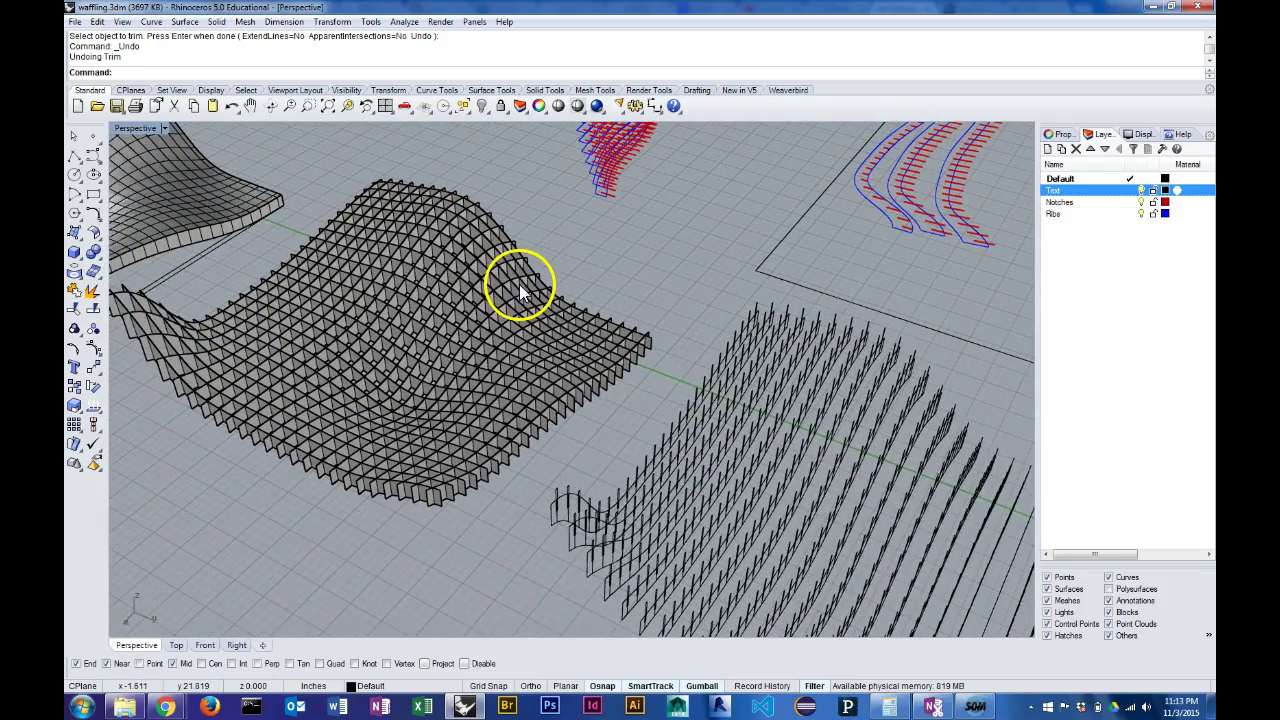
{"action": "right_click_drag", "start_coordinate": [834, 377], "coordinate": [746, 452]}
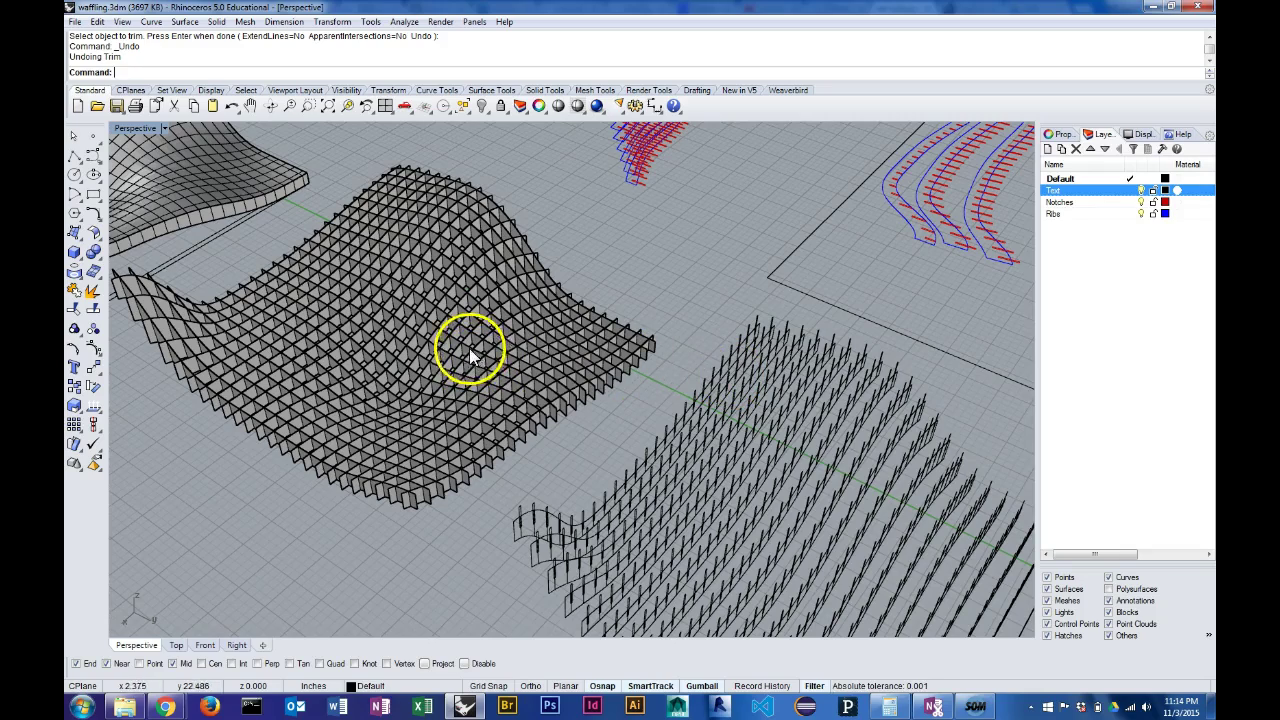
{"action": "right_click_drag", "start_coordinate": [329, 333], "coordinate": [526, 420], "text": "shift"}
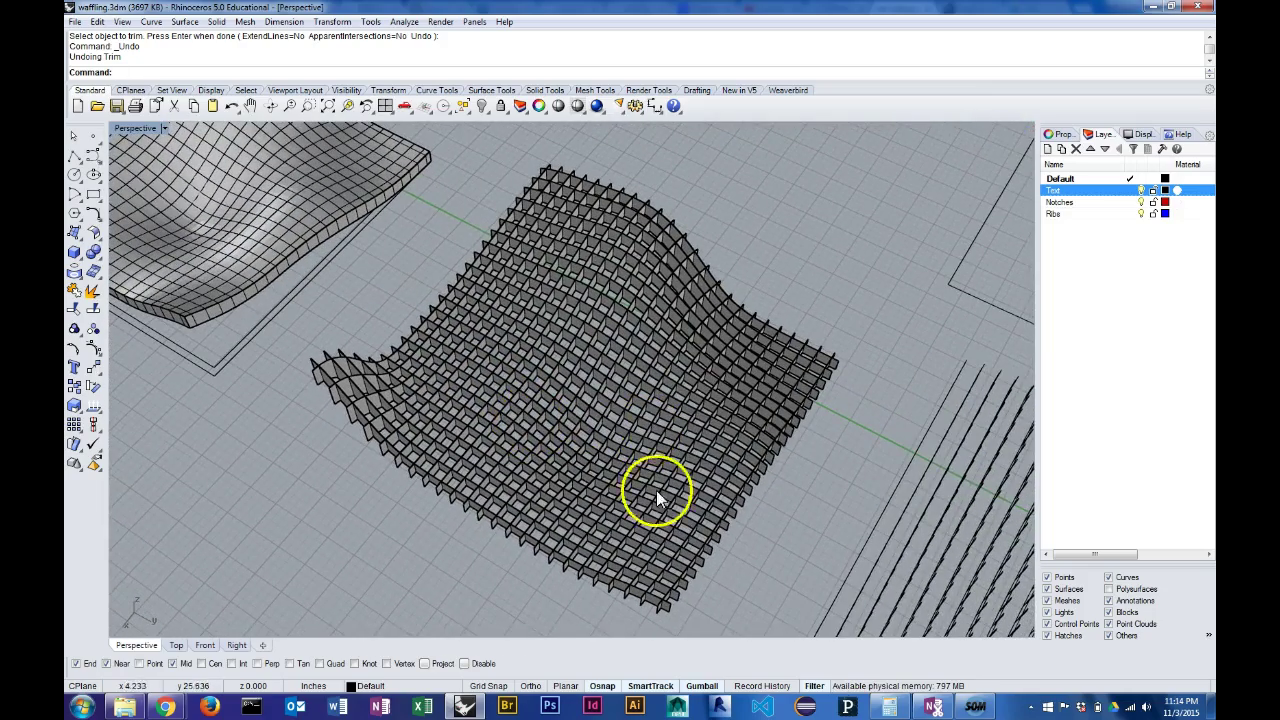
{"action": "scroll", "coordinate": [792, 505], "scroll_direction": "up", "scroll_amount": 5}
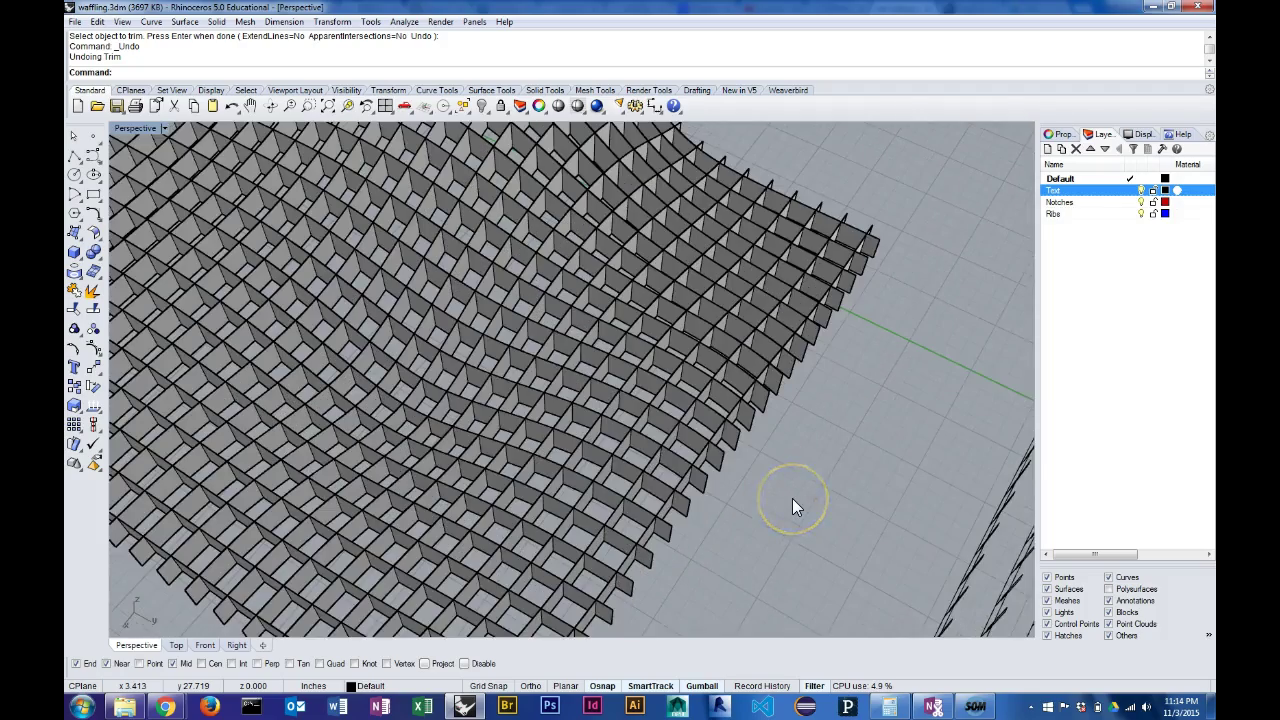
{"action": "scroll", "coordinate": [790, 500], "scroll_direction": "down", "scroll_amount": 5}
{"action": "right_click_drag", "start_coordinate": [537, 438], "coordinate": [609, 403], "text": "shift"}
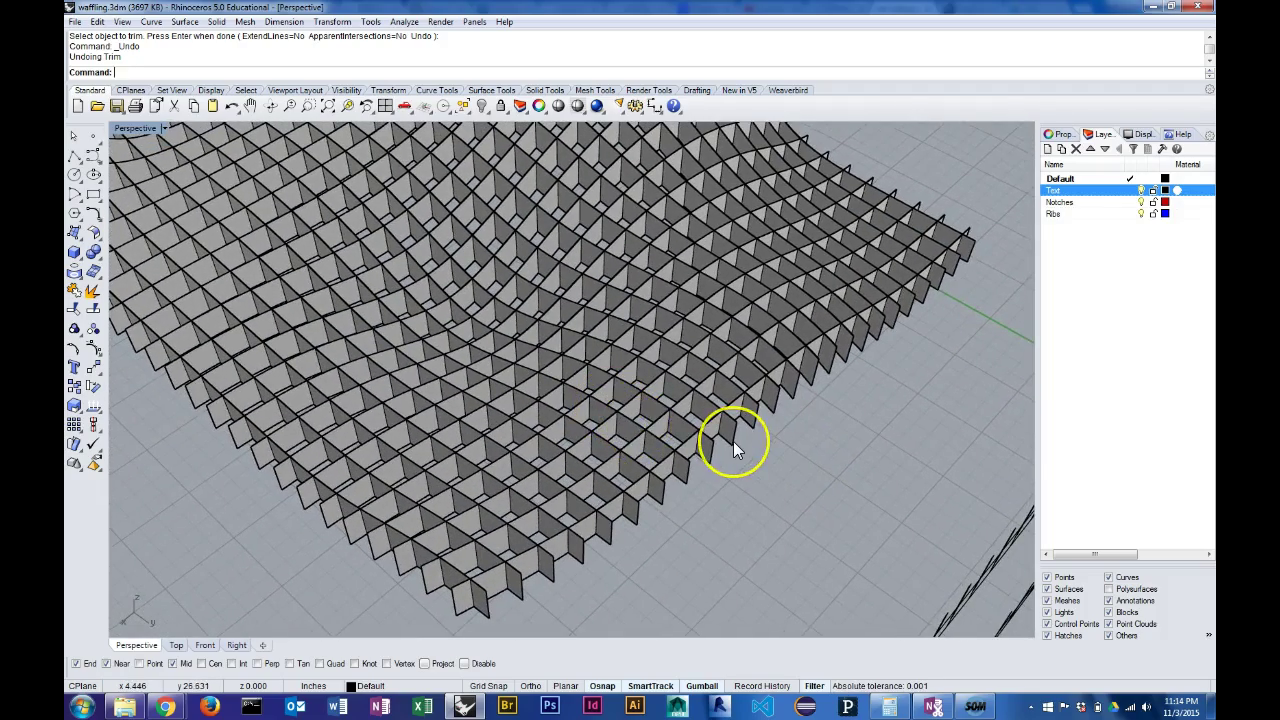
{"action": "right_click_drag", "start_coordinate": [720, 447], "coordinate": [785, 406]}
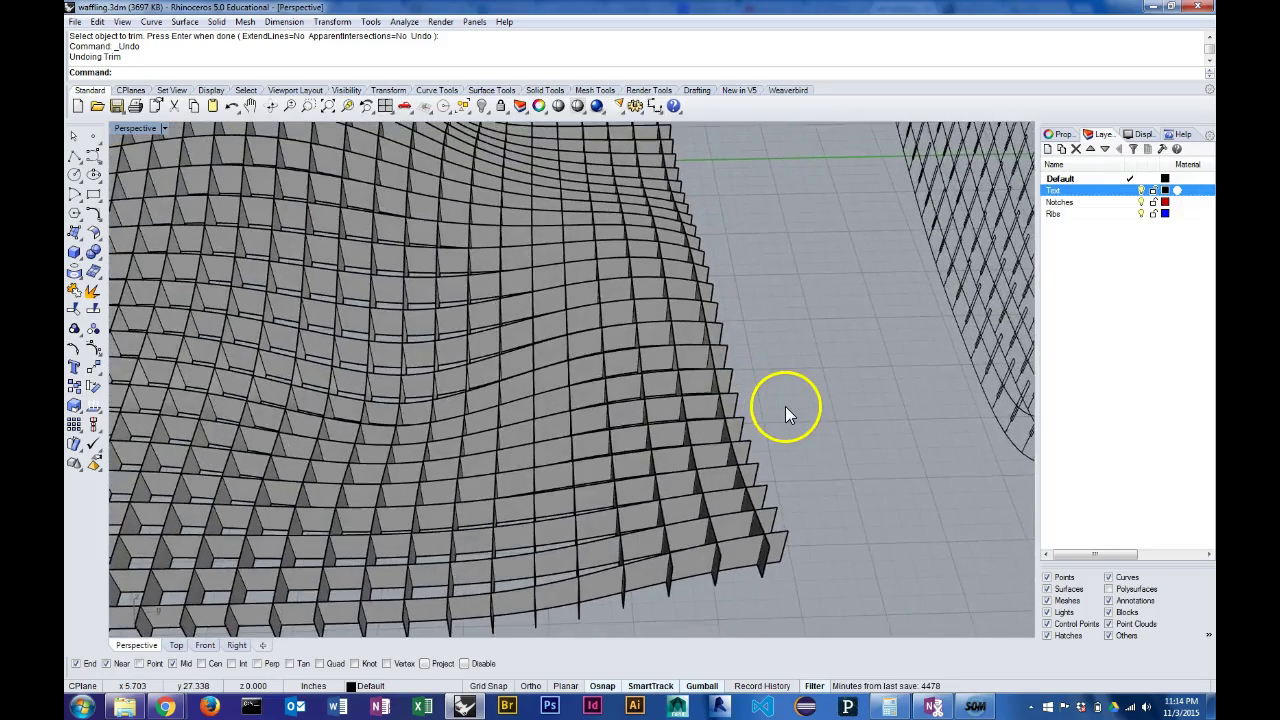
Step: Exclude curves from the selection filter with the waffle model's edge in view
{"action": "right_click_drag", "start_coordinate": [543, 350], "coordinate": [607, 424]}
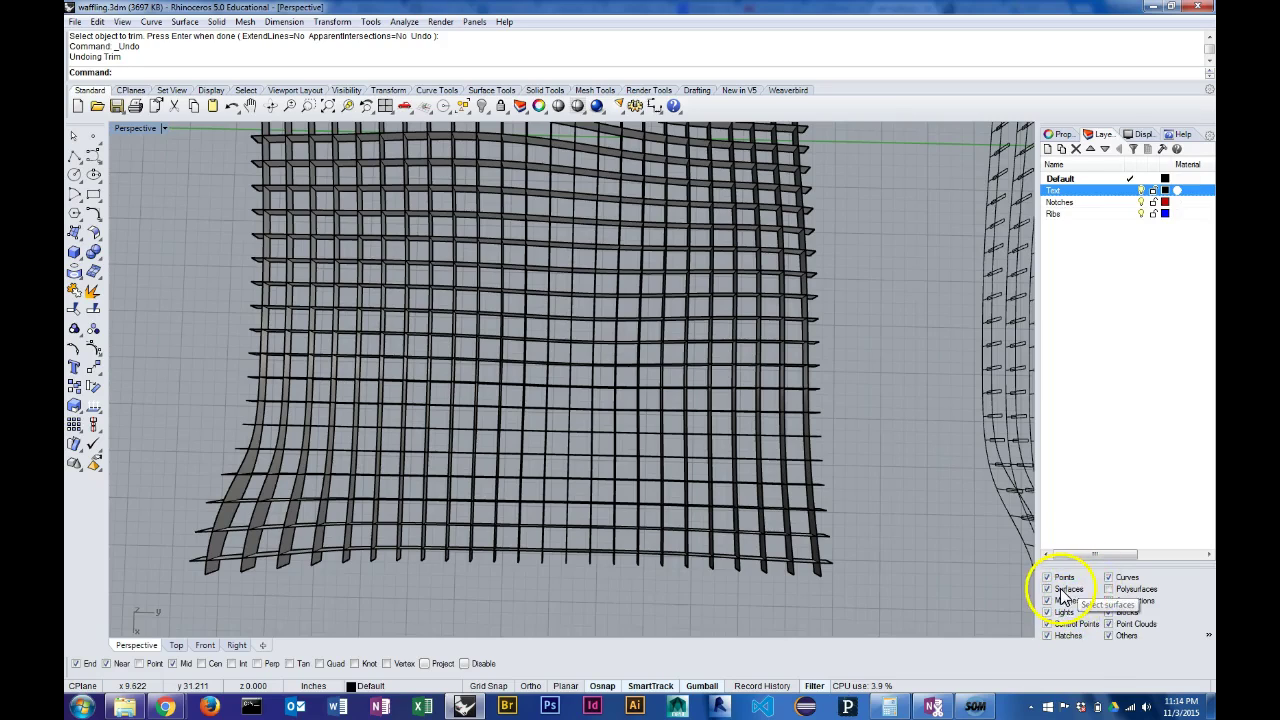
{"action": "left_click", "coordinate": [1109, 577]}
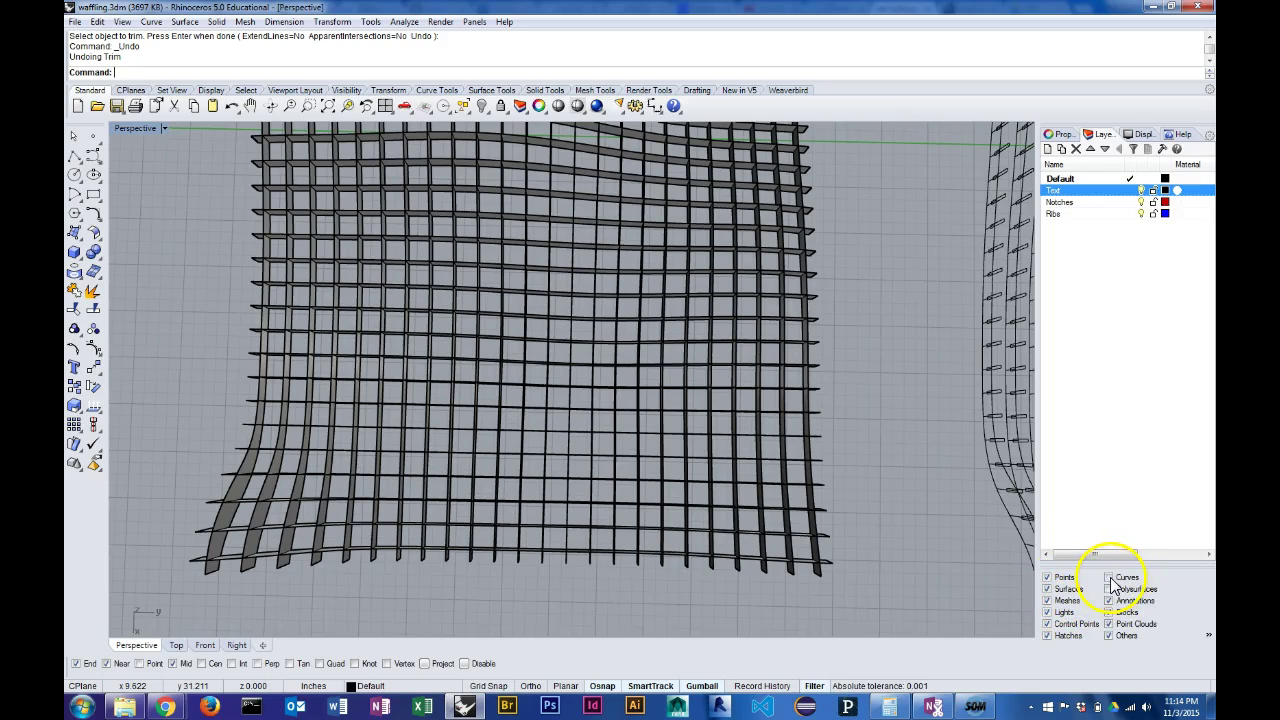
{"action": "right_click_drag", "start_coordinate": [732, 523], "coordinate": [741, 497]}
{"action": "left_click_drag", "start_coordinate": [877, 547], "coordinate": [591, 547]}
{"action": "left_click_drag", "start_coordinate": [905, 616], "coordinate": [224, 570]}
{"action": "key", "text": "Escape"}
Step: Extrude all waffle ribs running in the X direction as solids, 1/32 inch to both sides, keeping the input surfaces
{"action": "right_click_drag", "start_coordinate": [890, 543], "coordinate": [903, 527]}
{"action": "left_click_drag", "start_coordinate": [897, 515], "coordinate": [187, 509]}
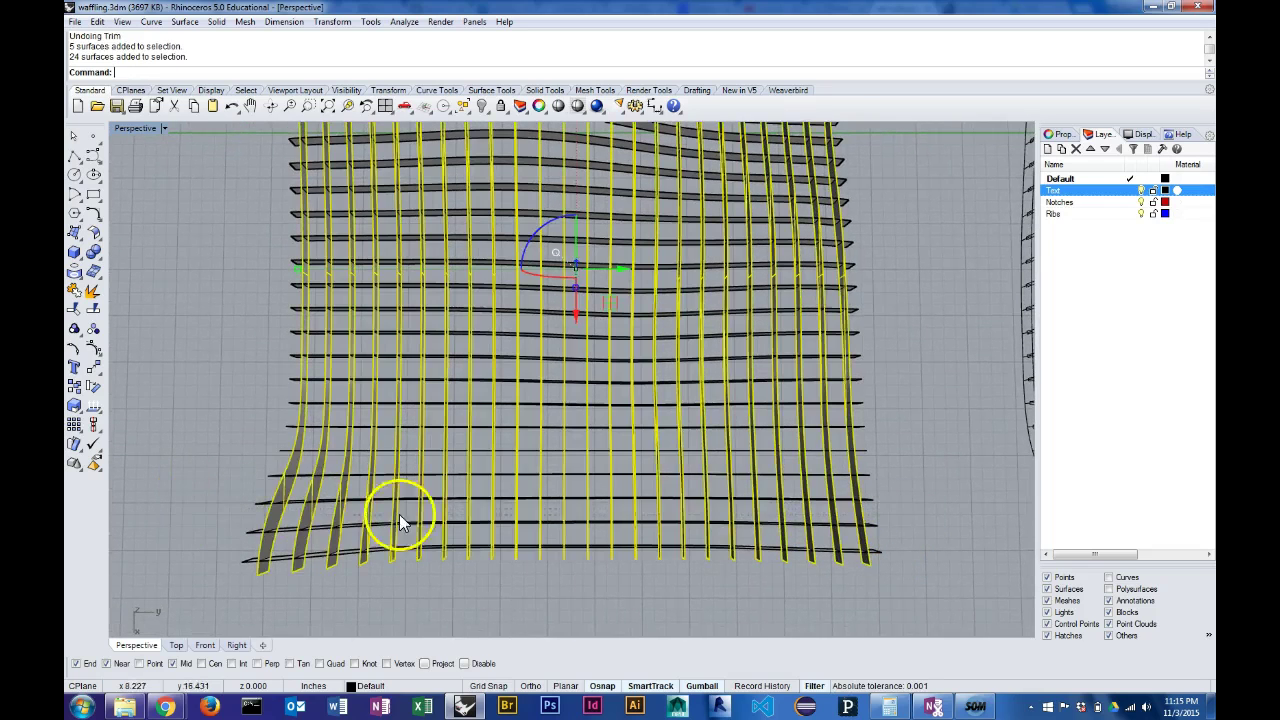
{"action": "right_click_drag", "start_coordinate": [700, 529], "coordinate": [615, 460]}
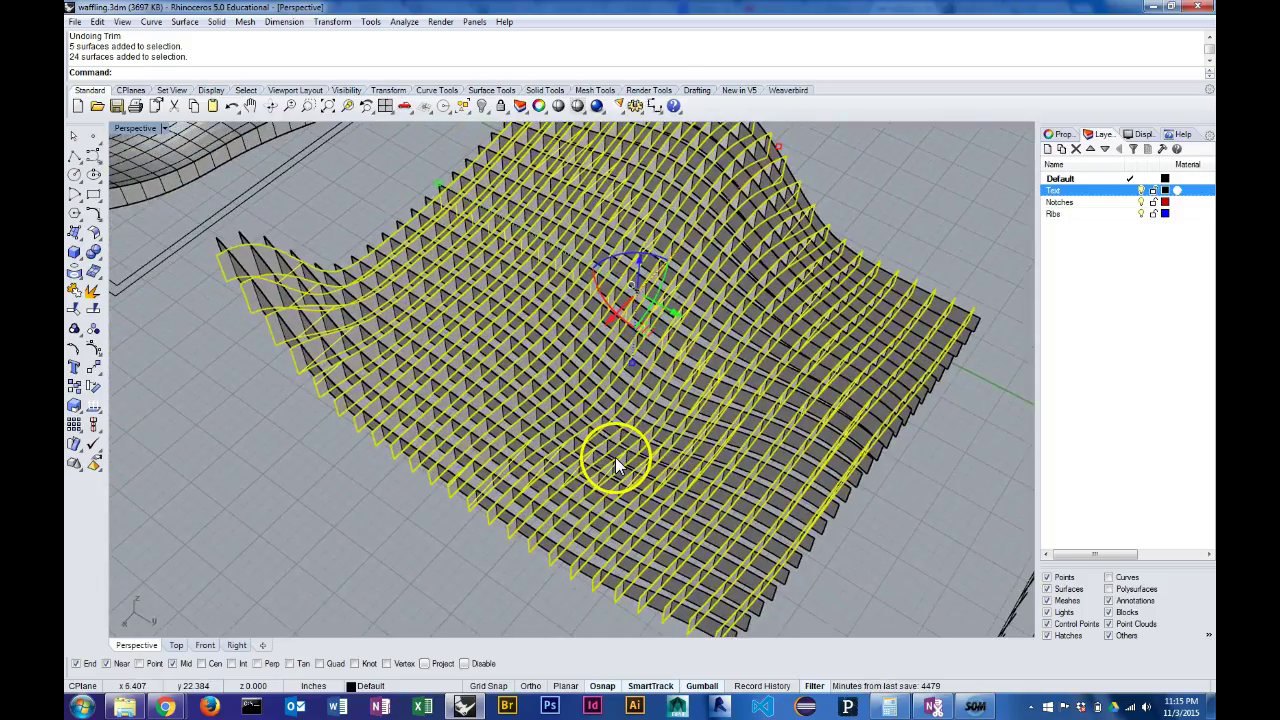
{"action": "type", "text": "Ext"}
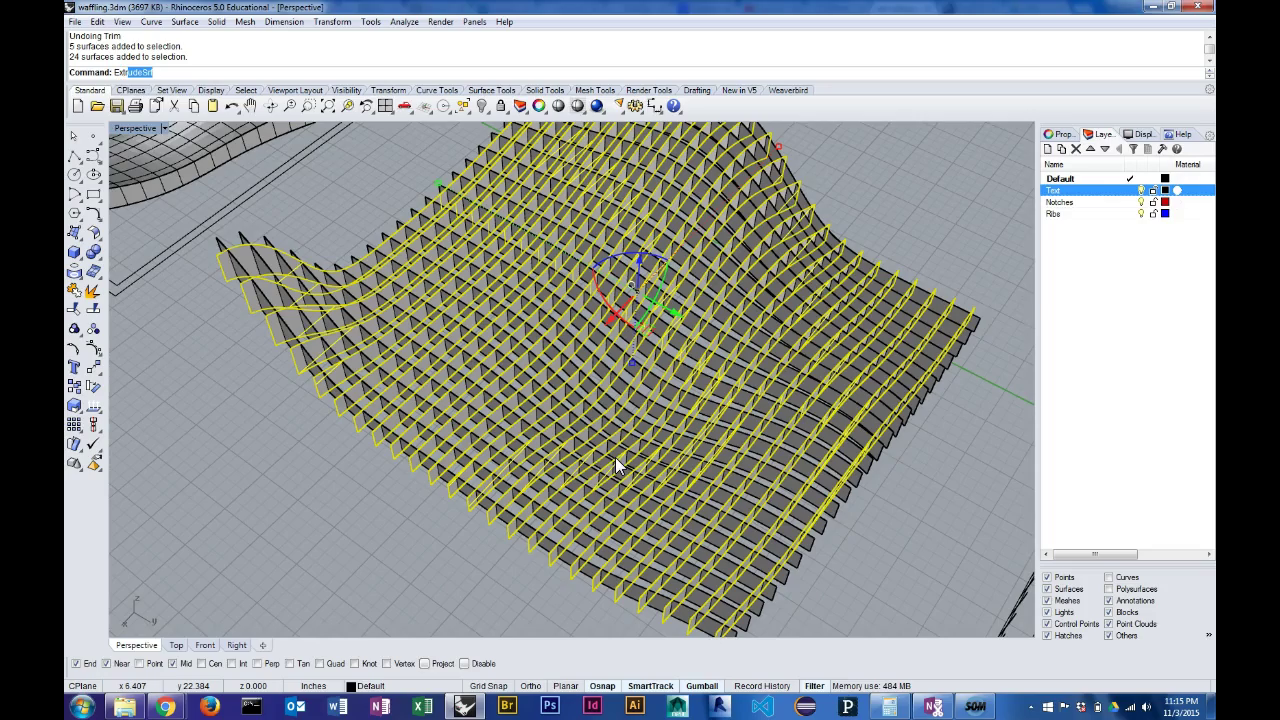
{"action": "type", "text": "rude"}
{"action": "key", "text": "Return"}
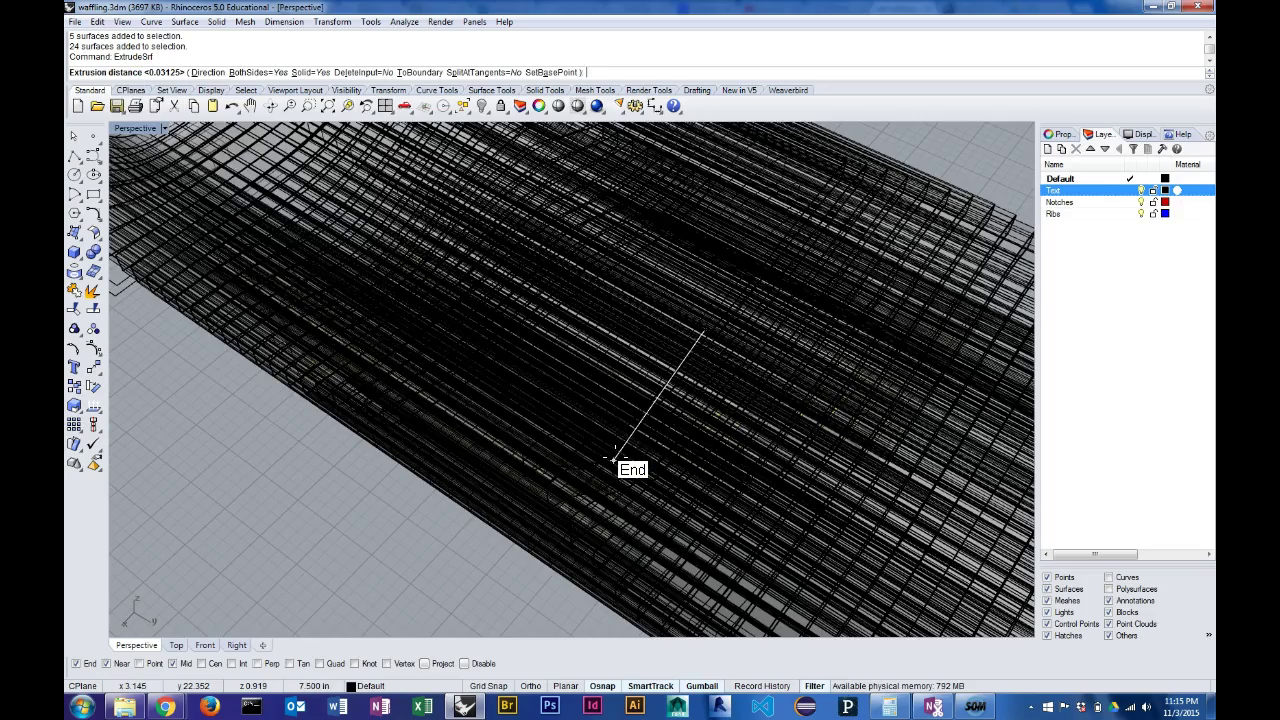
{"action": "scroll", "coordinate": [515, 460], "scroll_direction": "down", "scroll_amount": 5}
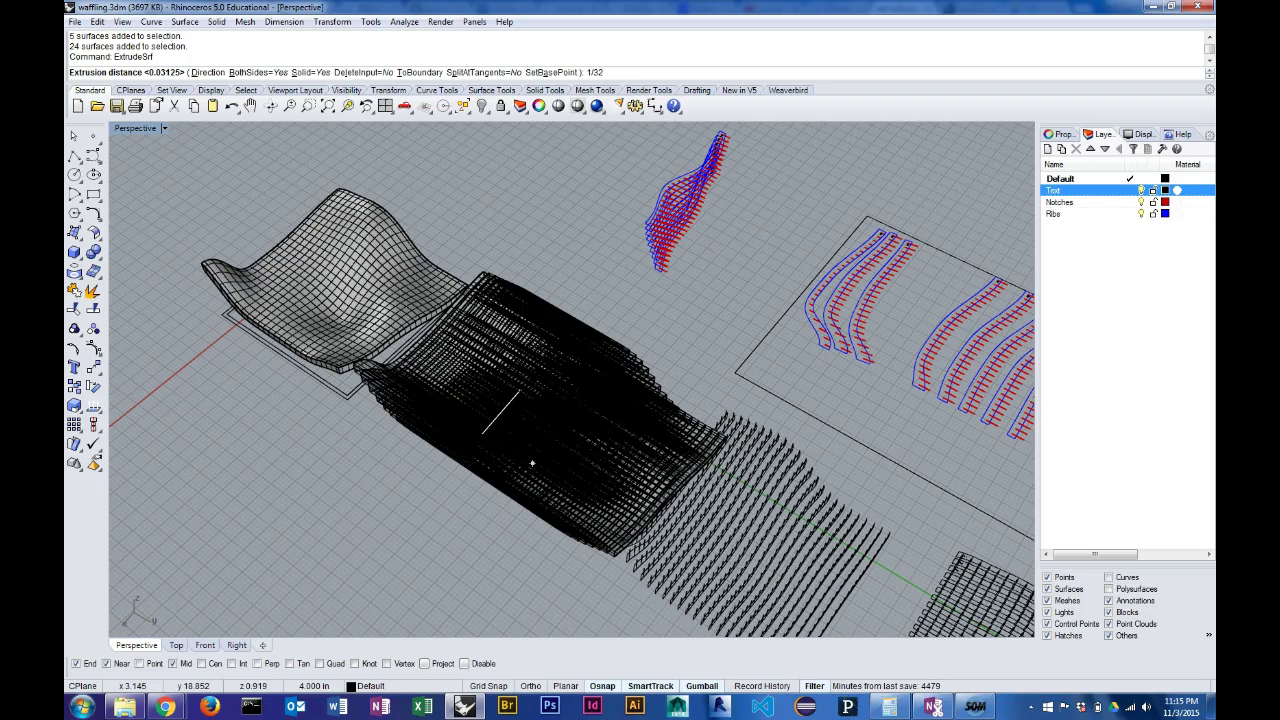
{"action": "key", "text": "Return"}
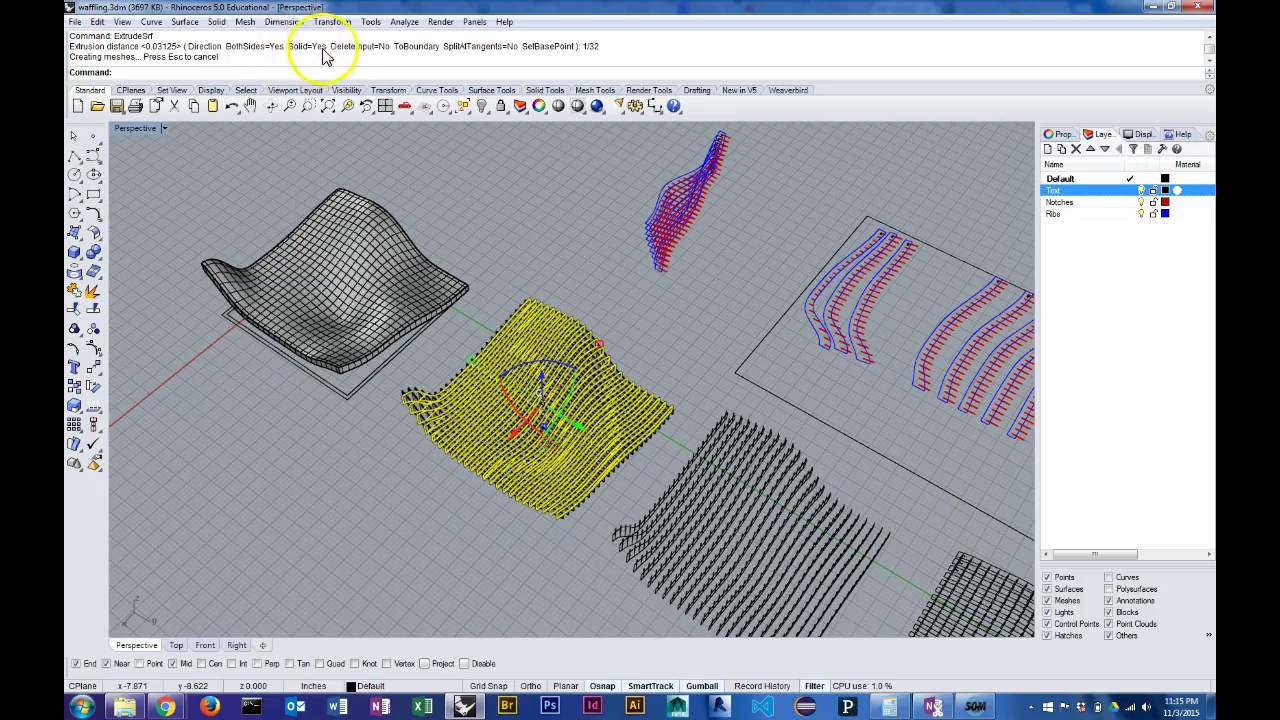
{"action": "left_click", "coordinate": [405, 482]}
Step: Include polysurfaces in the selection filter so the thickened ribs can be picked
{"action": "scroll", "coordinate": [521, 463], "scroll_direction": "up", "scroll_amount": 7}
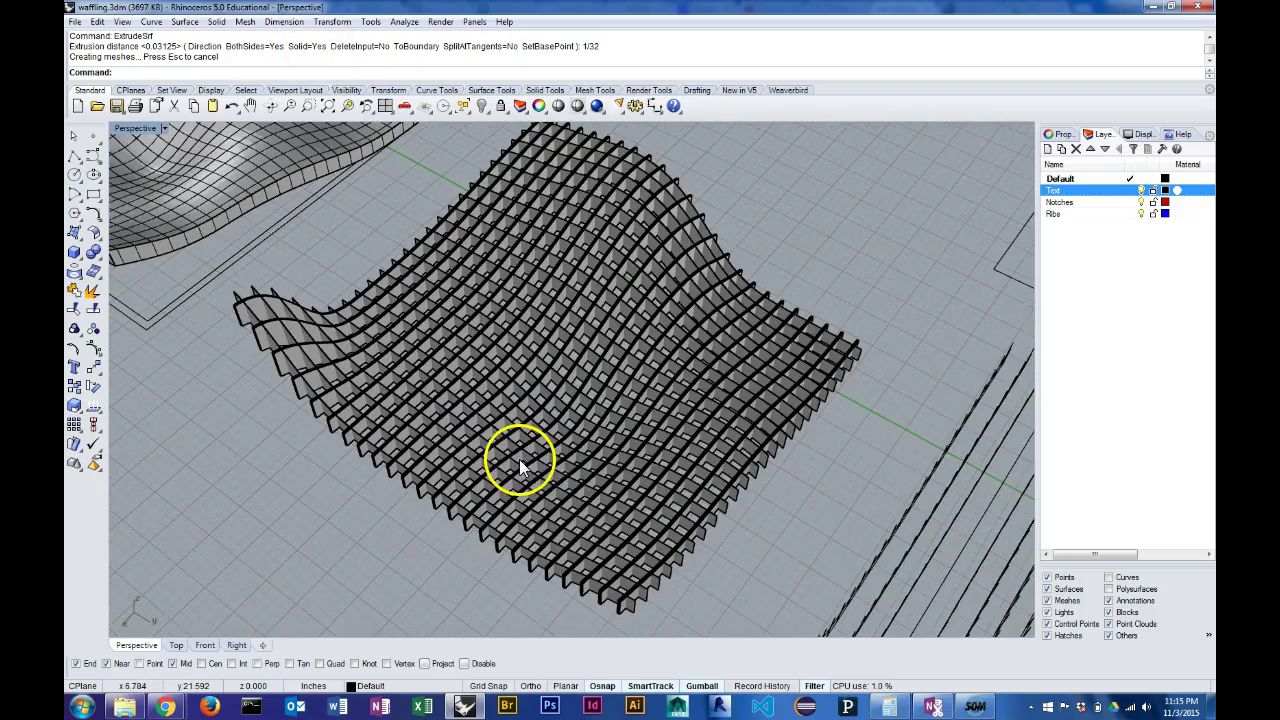
{"action": "right_click_drag", "start_coordinate": [567, 540], "coordinate": [577, 547]}
{"action": "scroll", "coordinate": [580, 565], "scroll_direction": "up", "scroll_amount": 6}
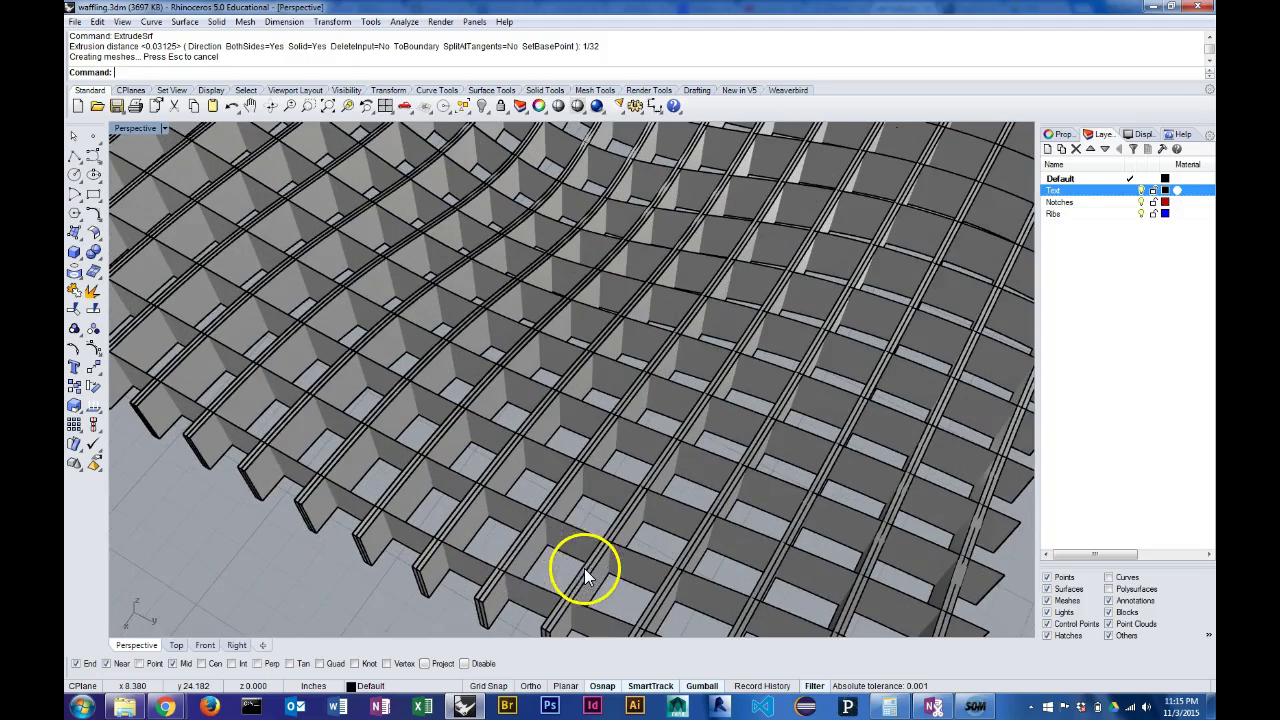
{"action": "left_click", "coordinate": [536, 558]}
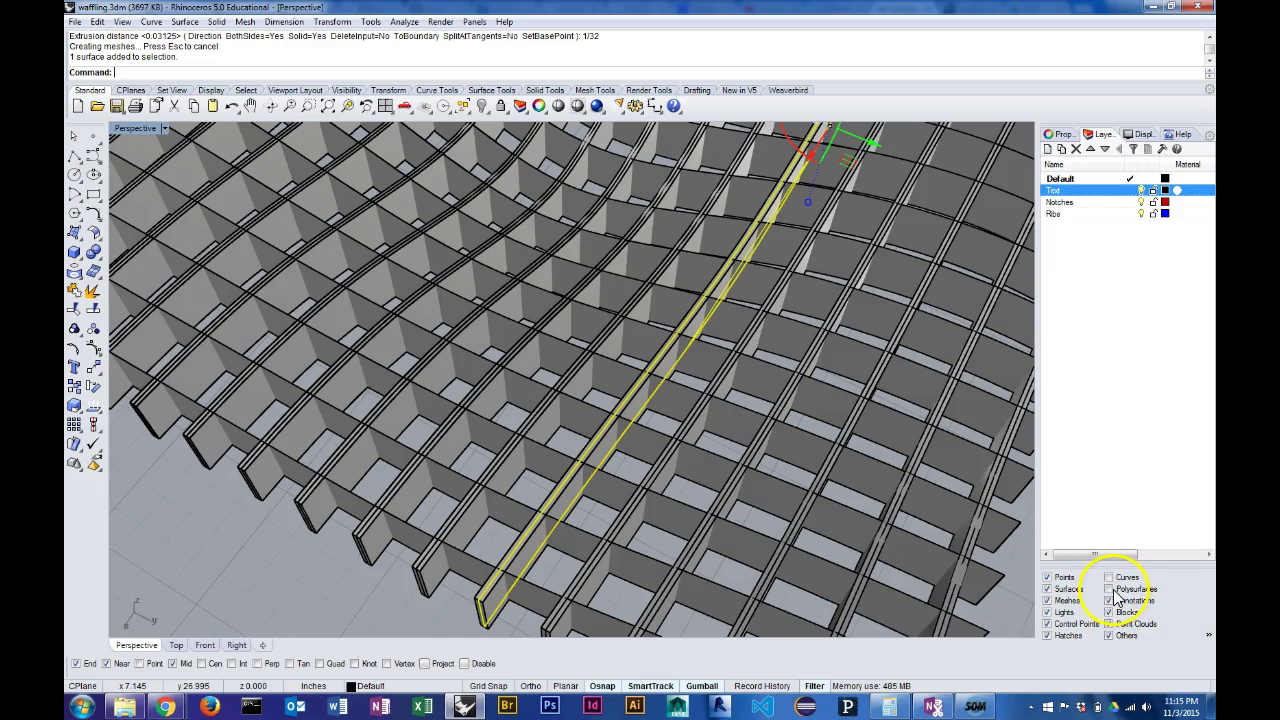
{"action": "key", "text": "Escape"}
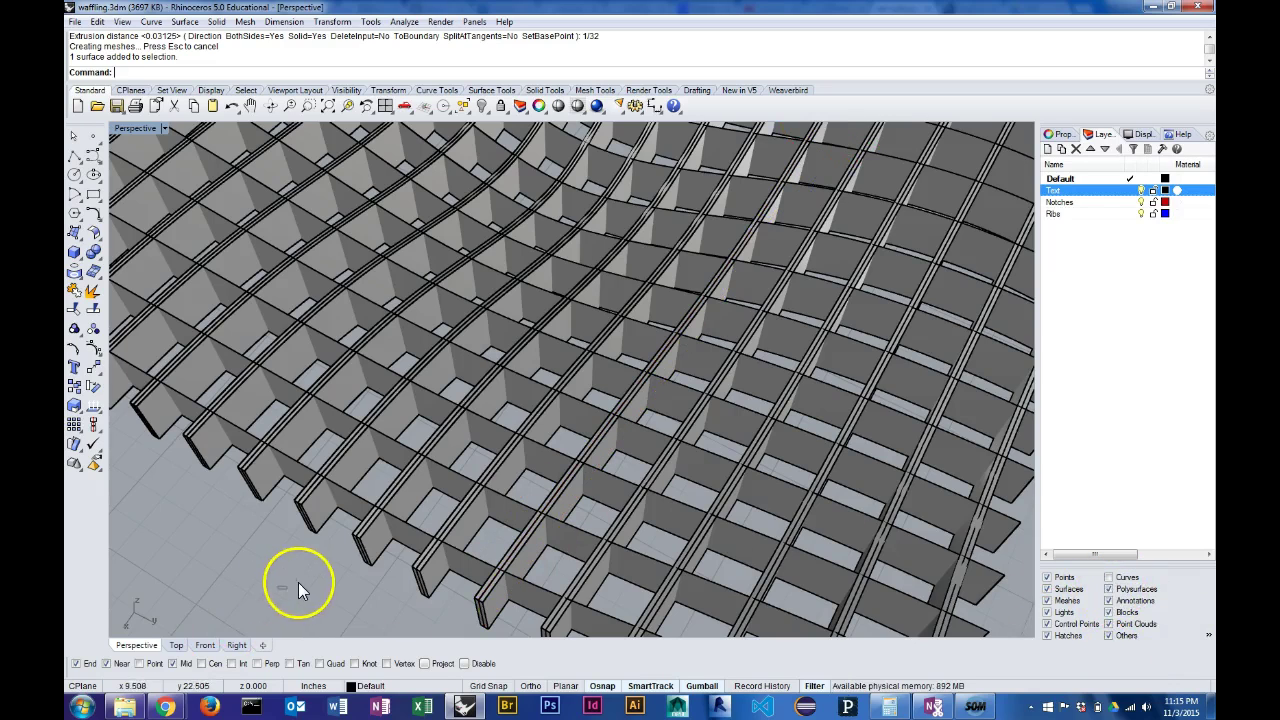
Step: Check the object type of two neighbouring thickened ribs in their properties
{"action": "left_click", "coordinate": [420, 574]}
{"action": "right_click_drag", "start_coordinate": [517, 605], "coordinate": [591, 537]}
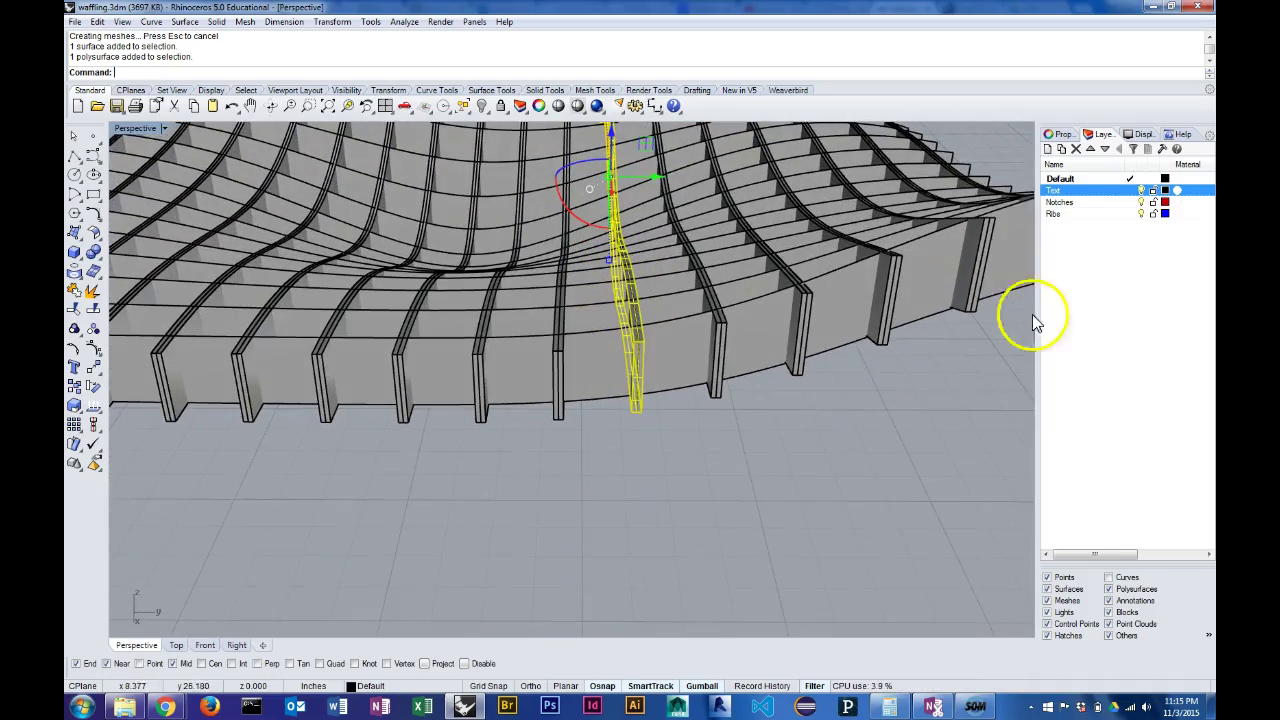
{"action": "left_click", "coordinate": [1058, 134]}
{"action": "right_click_drag", "start_coordinate": [807, 263], "coordinate": [713, 316]}
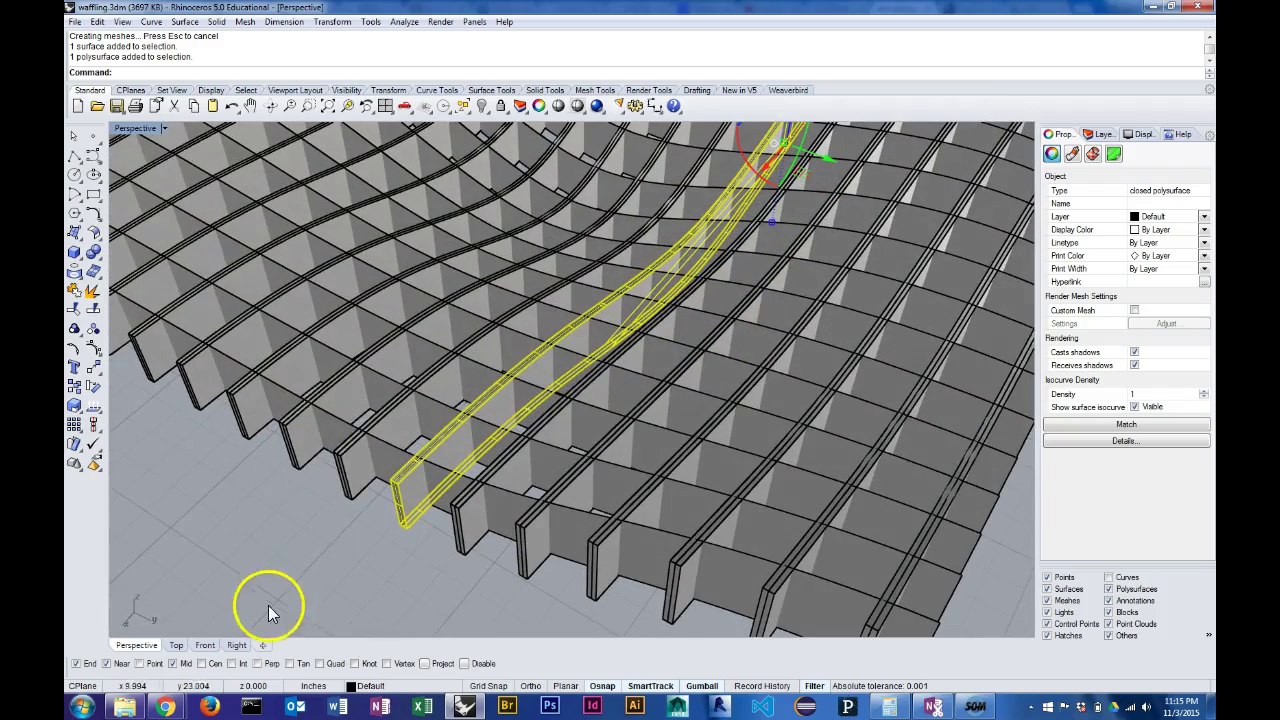
{"action": "left_click", "coordinate": [346, 451]}
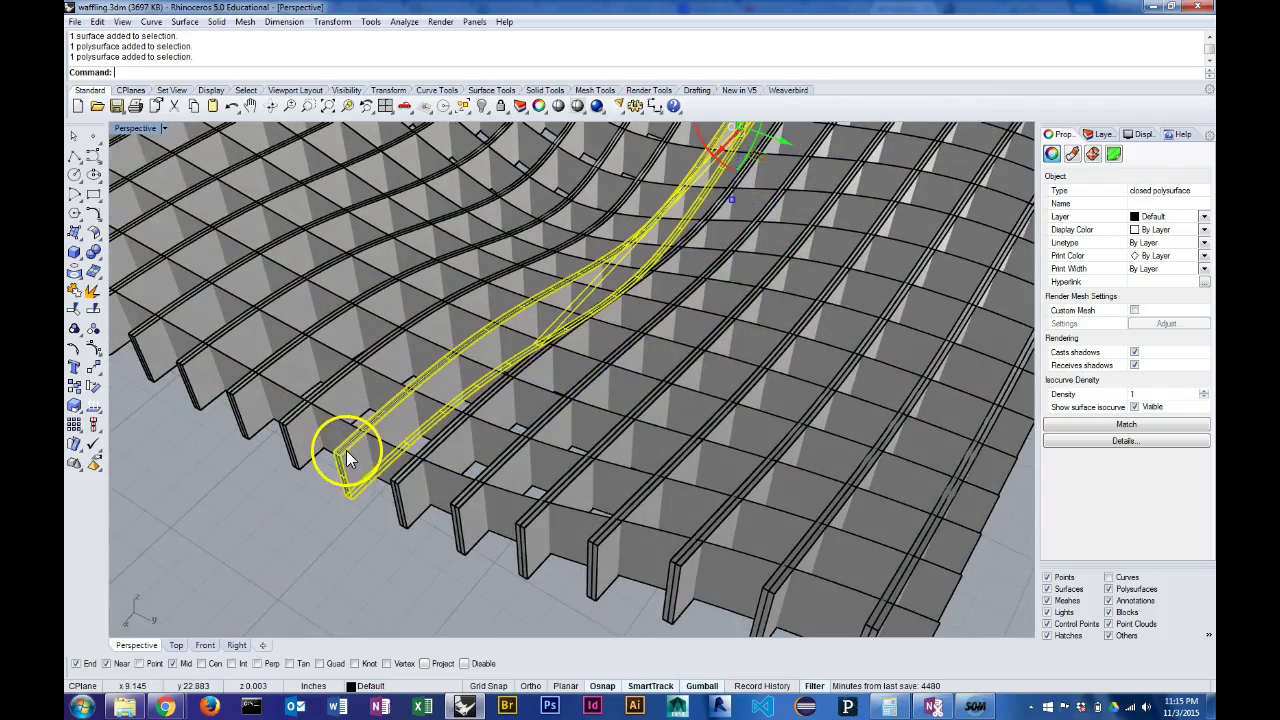
{"action": "left_click", "coordinate": [401, 560]}
Step: Extrude all waffle surface ribs running in the Y direction as solids, 0.03125 inch to both sides, keeping the input surfaces
{"action": "scroll", "coordinate": [446, 565], "scroll_direction": "down", "scroll_amount": 10}
{"action": "right_click_drag", "start_coordinate": [463, 528], "coordinate": [560, 576]}
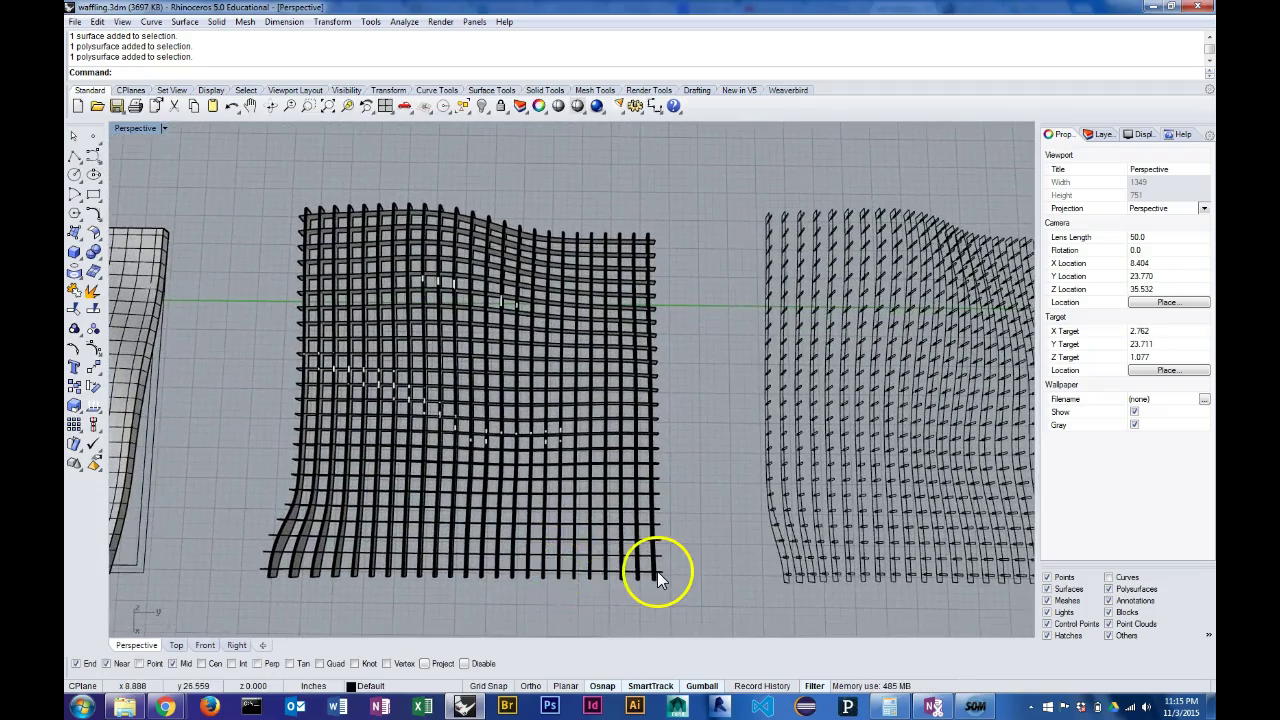
{"action": "scroll", "coordinate": [658, 574], "scroll_direction": "up", "scroll_amount": 6}
{"action": "scroll", "coordinate": [622, 530], "scroll_direction": "down", "scroll_amount": 4}
{"action": "right_click_drag", "start_coordinate": [592, 488], "coordinate": [594, 531], "text": "shift"}
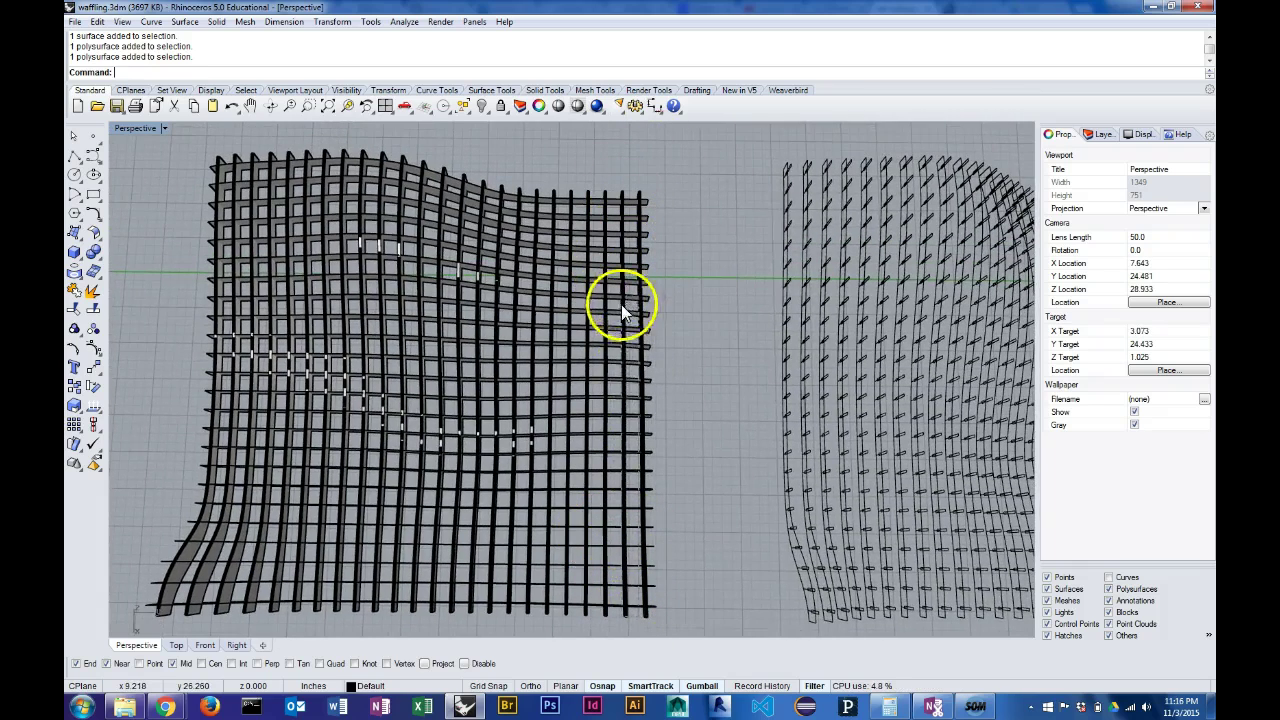
{"action": "left_click", "coordinate": [633, 440]}
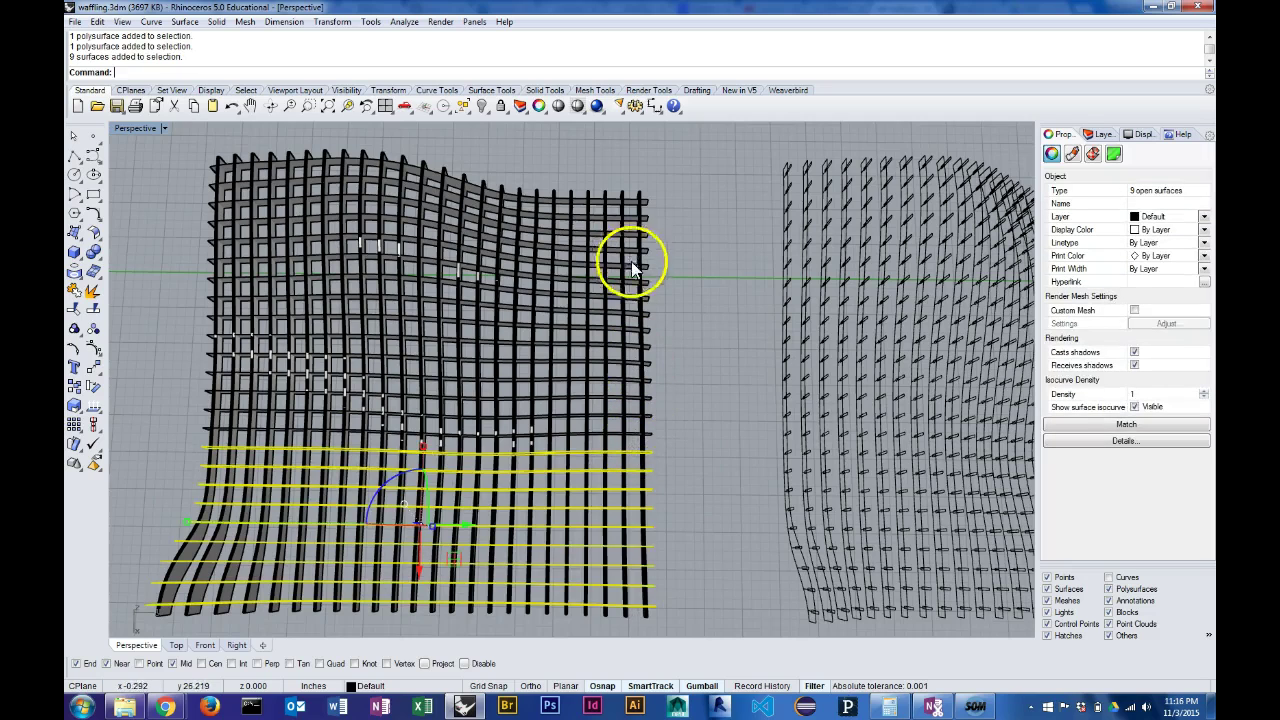
{"action": "left_click_drag", "start_coordinate": [632, 177], "coordinate": [632, 448]}
{"action": "right_click_drag", "start_coordinate": [722, 344], "coordinate": [700, 392]}
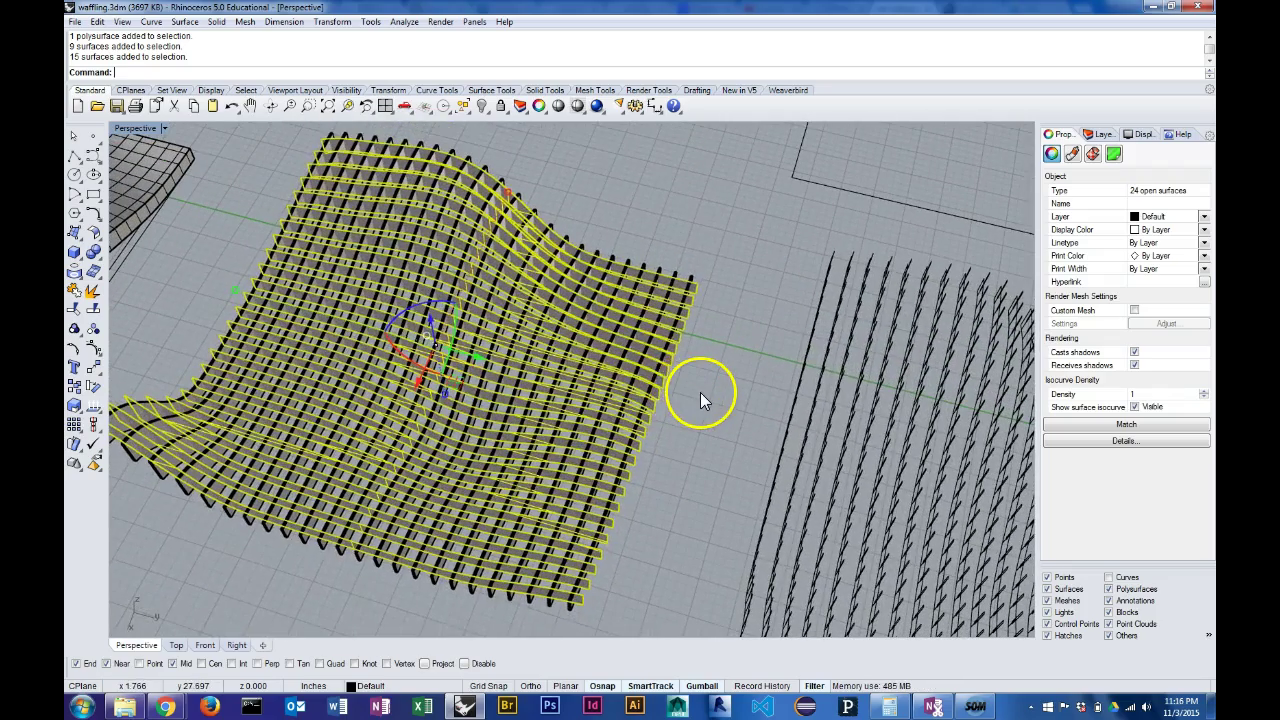
{"action": "key", "text": "Return"}
{"action": "key", "text": "Return"}
{"action": "right_click_drag", "start_coordinate": [696, 420], "coordinate": [714, 358]}
{"action": "key", "text": "Escape"}
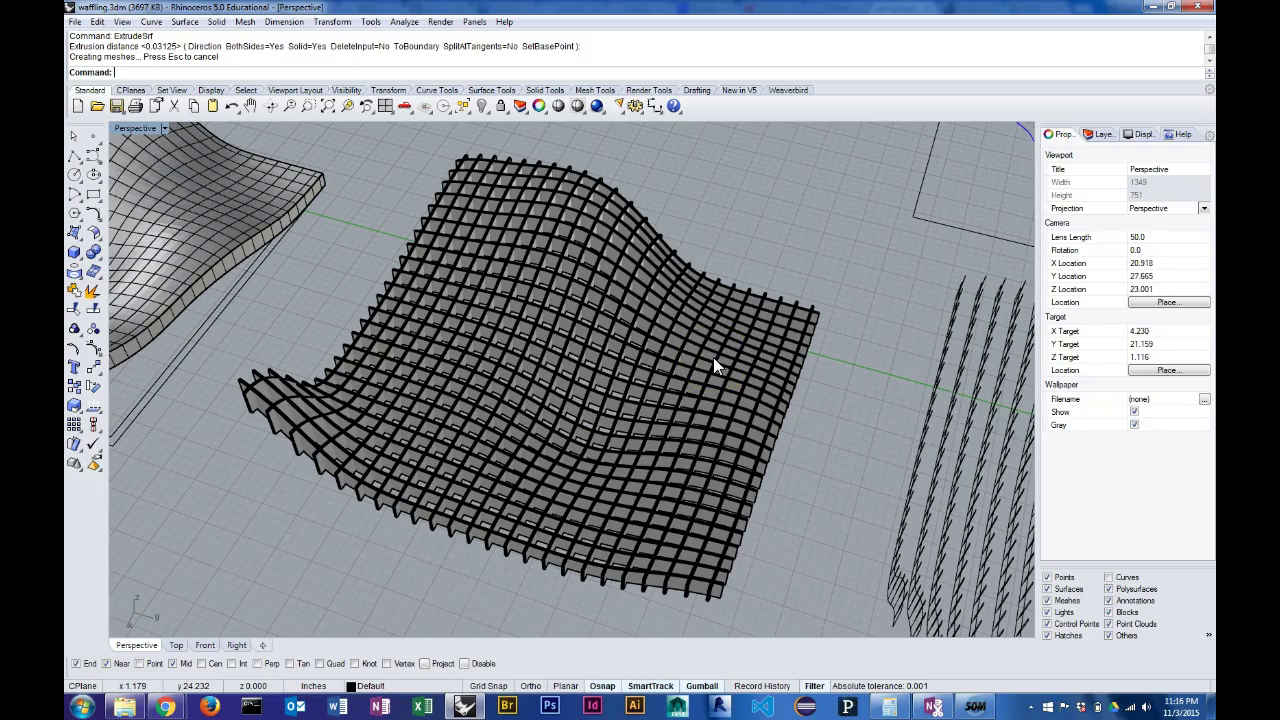
Step: Examine the overlaps where the thickened ribs cross, then the neighbouring rib outlines with notch lines
{"action": "right_click_drag", "start_coordinate": [692, 430], "coordinate": [663, 437]}
{"action": "scroll", "coordinate": [651, 515], "scroll_direction": "up", "scroll_amount": 5}
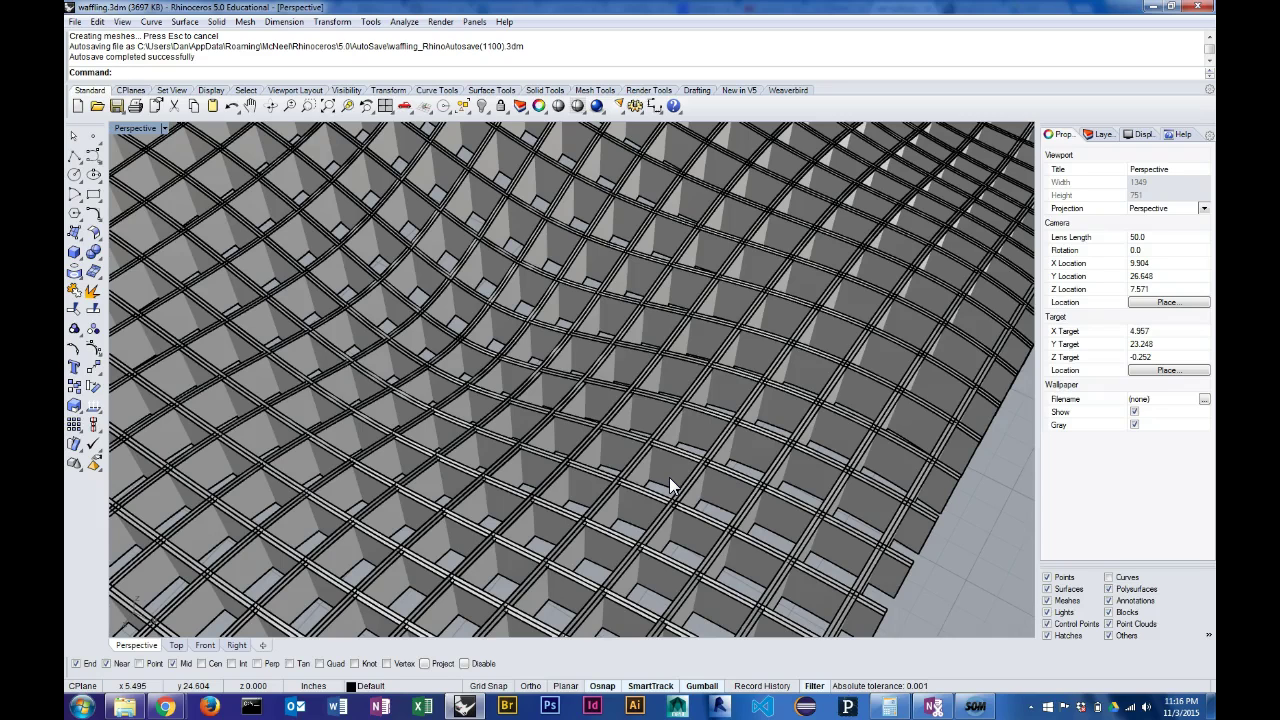
{"action": "scroll", "coordinate": [668, 440], "scroll_direction": "up", "scroll_amount": 8}
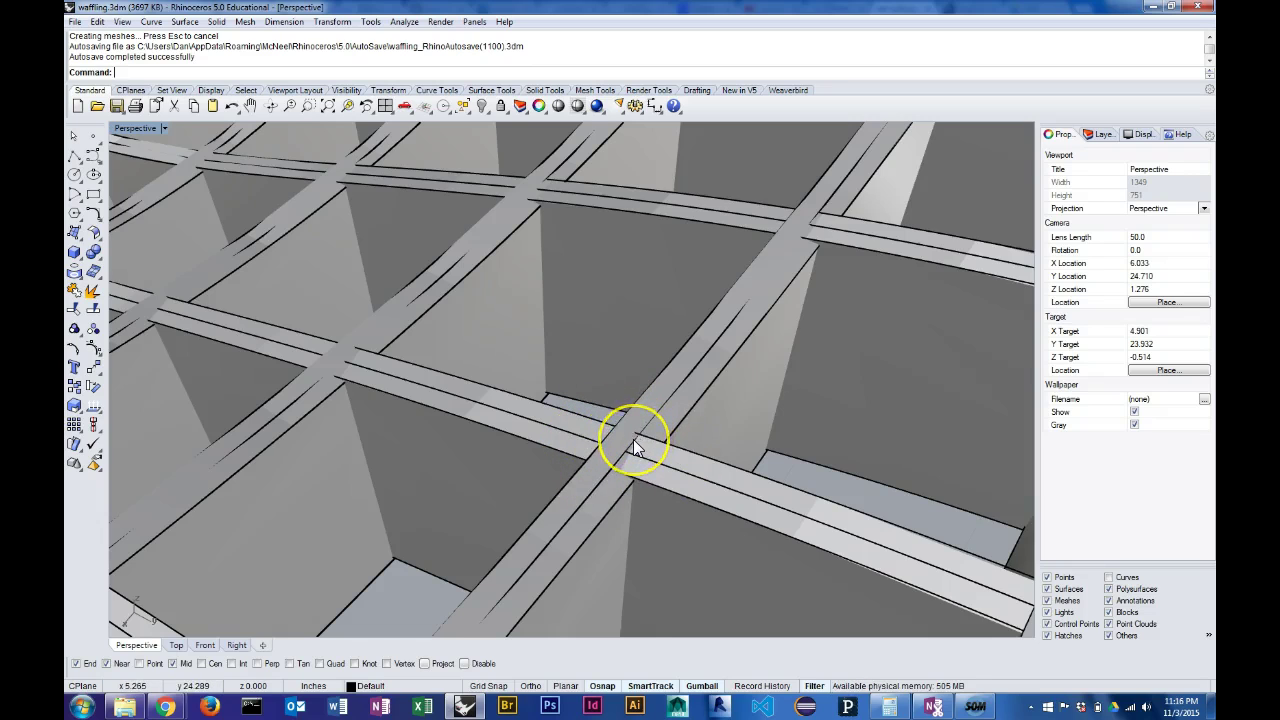
{"action": "scroll", "coordinate": [633, 439], "scroll_direction": "down", "scroll_amount": 4}
{"action": "scroll", "coordinate": [630, 425], "scroll_direction": "up", "scroll_amount": 5}
{"action": "scroll", "coordinate": [575, 450], "scroll_direction": "down", "scroll_amount": 6}
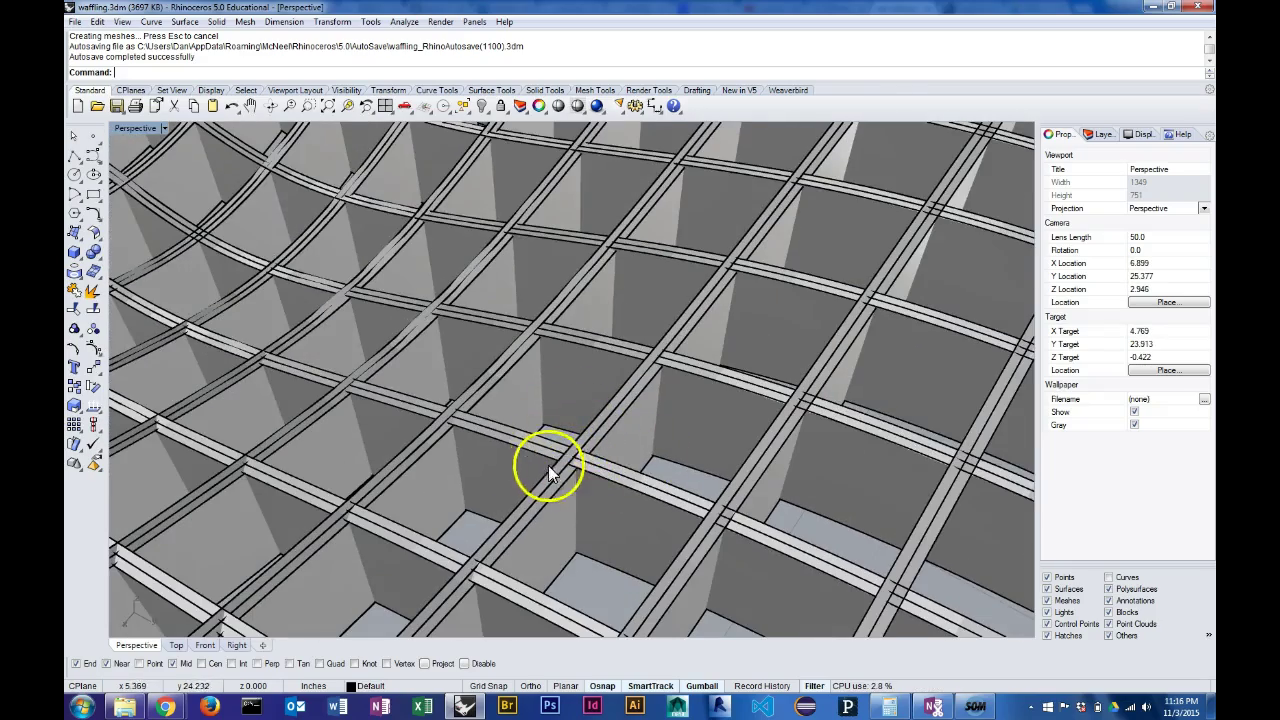
{"action": "scroll", "coordinate": [569, 451], "scroll_direction": "down", "scroll_amount": 6}
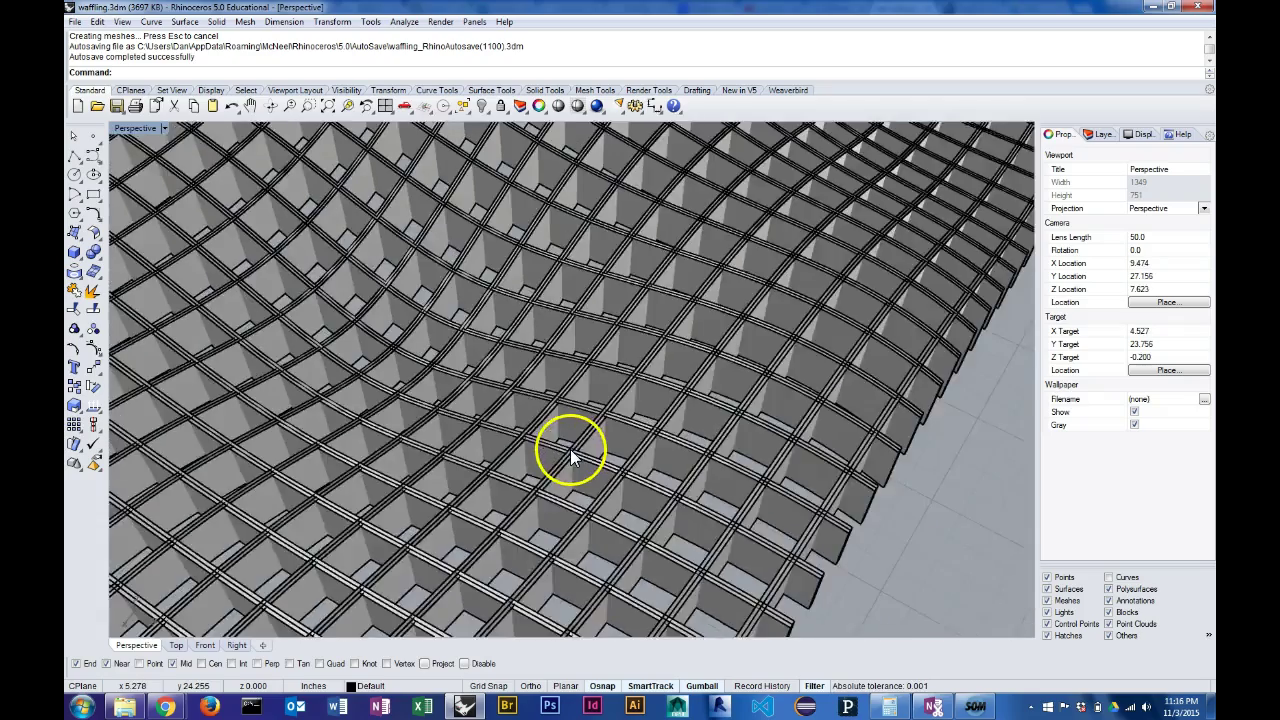
{"action": "right_click_drag", "start_coordinate": [569, 467], "coordinate": [682, 441]}
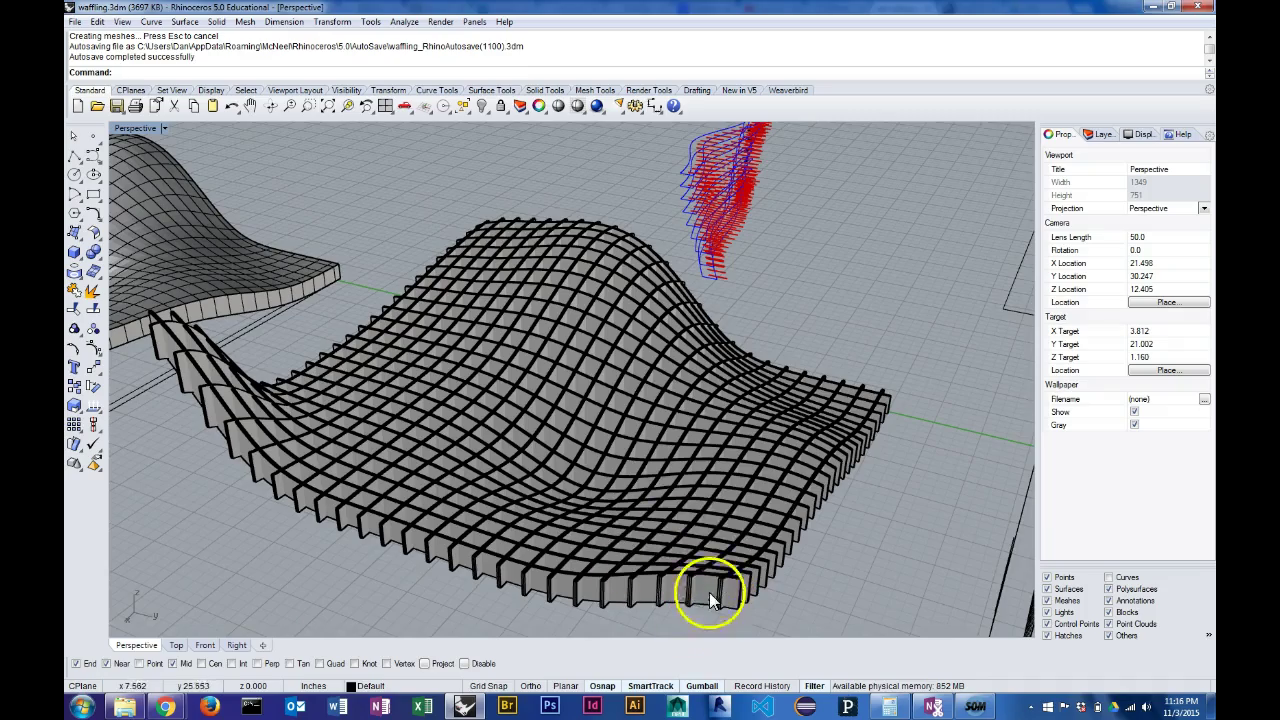
{"action": "right_click_drag", "start_coordinate": [757, 514], "coordinate": [777, 383]}
{"action": "right_click_drag", "start_coordinate": [863, 411], "coordinate": [866, 372]}
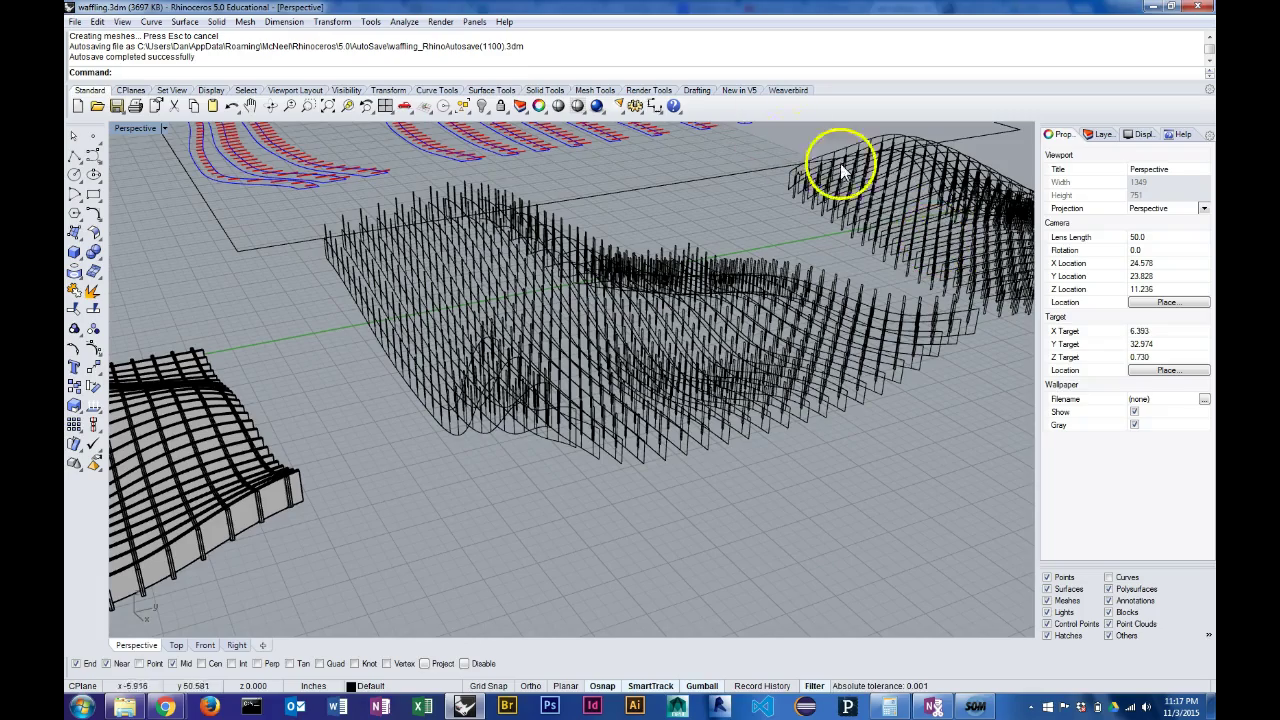
Step: Examine the thickened waffle ribs and how the two directions cross, from the side and from above
{"action": "right_click_drag", "start_coordinate": [893, 183], "coordinate": [883, 331]}
{"action": "scroll", "coordinate": [871, 228], "scroll_direction": "down", "scroll_amount": 8}
{"action": "right_click_drag", "start_coordinate": [349, 292], "coordinate": [577, 429], "text": "shift"}
{"action": "scroll", "coordinate": [648, 491], "scroll_direction": "up", "scroll_amount": 10}
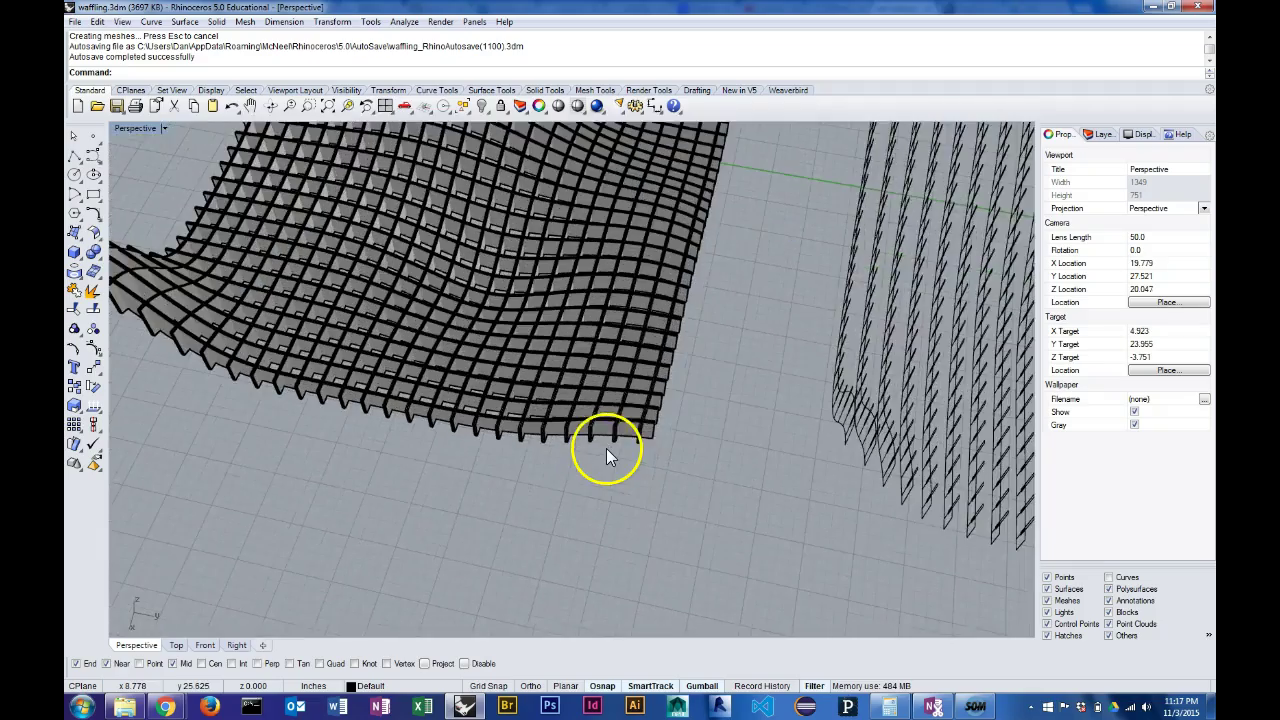
{"action": "scroll", "coordinate": [638, 478], "scroll_direction": "down", "scroll_amount": 5}
{"action": "scroll", "coordinate": [635, 470], "scroll_direction": "up", "scroll_amount": 5}
{"action": "right_click_drag", "start_coordinate": [633, 462], "coordinate": [682, 468]}
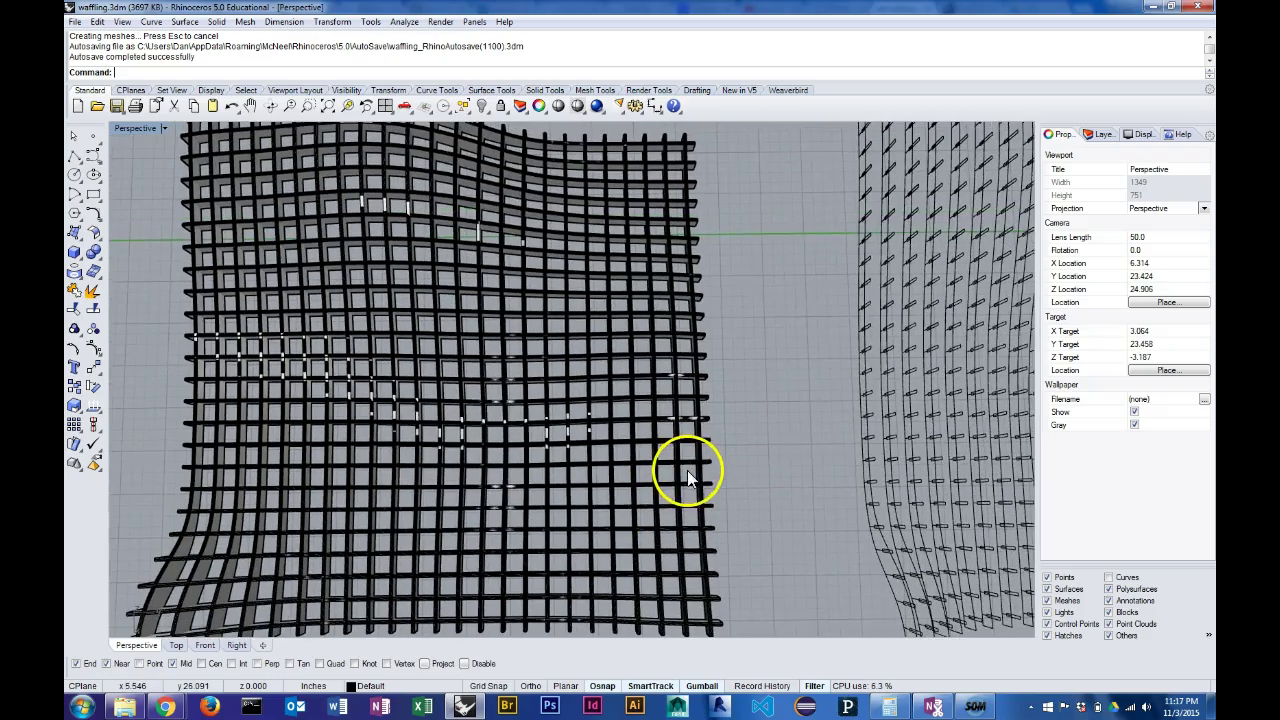
{"action": "scroll", "coordinate": [688, 470], "scroll_direction": "down", "scroll_amount": 5}
{"action": "right_click_drag", "start_coordinate": [677, 495], "coordinate": [666, 592]}
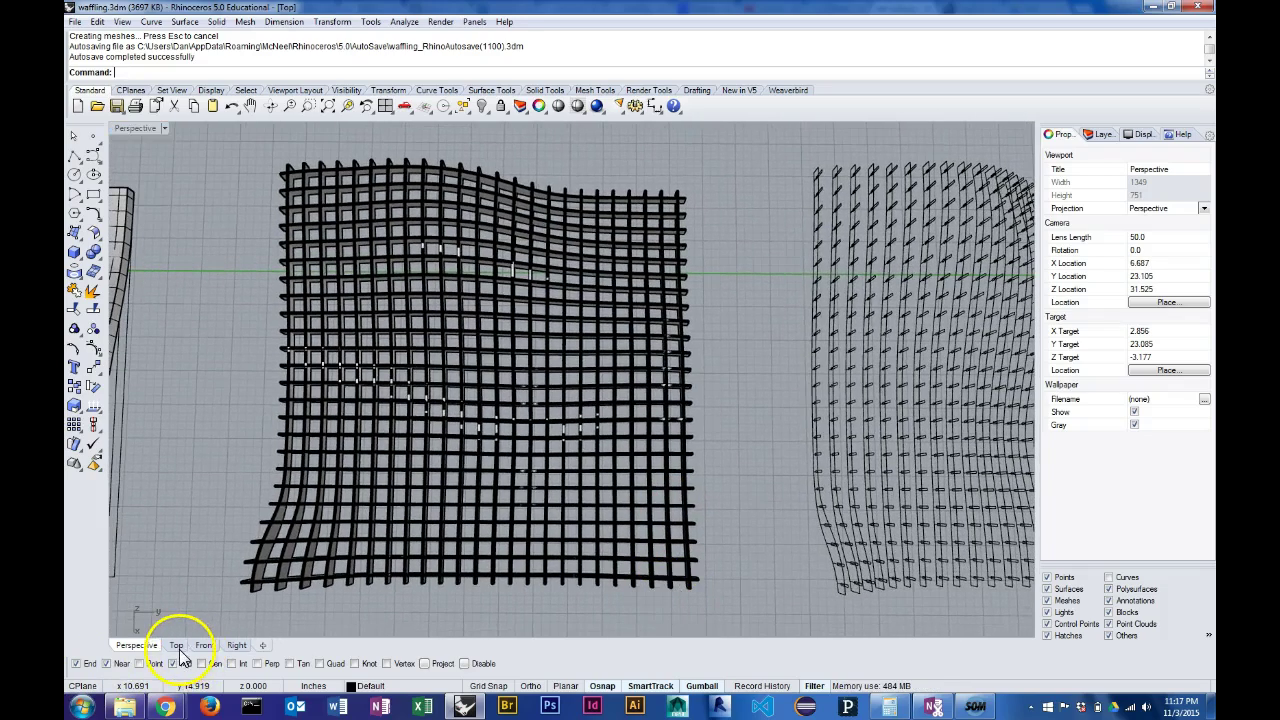
Step: Select all ribs running in the Y direction in the top view, both thickened solids and their original surfaces
{"action": "left_click", "coordinate": [176, 645]}
{"action": "right_click_drag", "start_coordinate": [450, 452], "coordinate": [421, 311]}
{"action": "right_click_drag", "start_coordinate": [574, 457], "coordinate": [671, 421]}
{"action": "scroll", "coordinate": [680, 396], "scroll_direction": "up", "scroll_amount": 6}
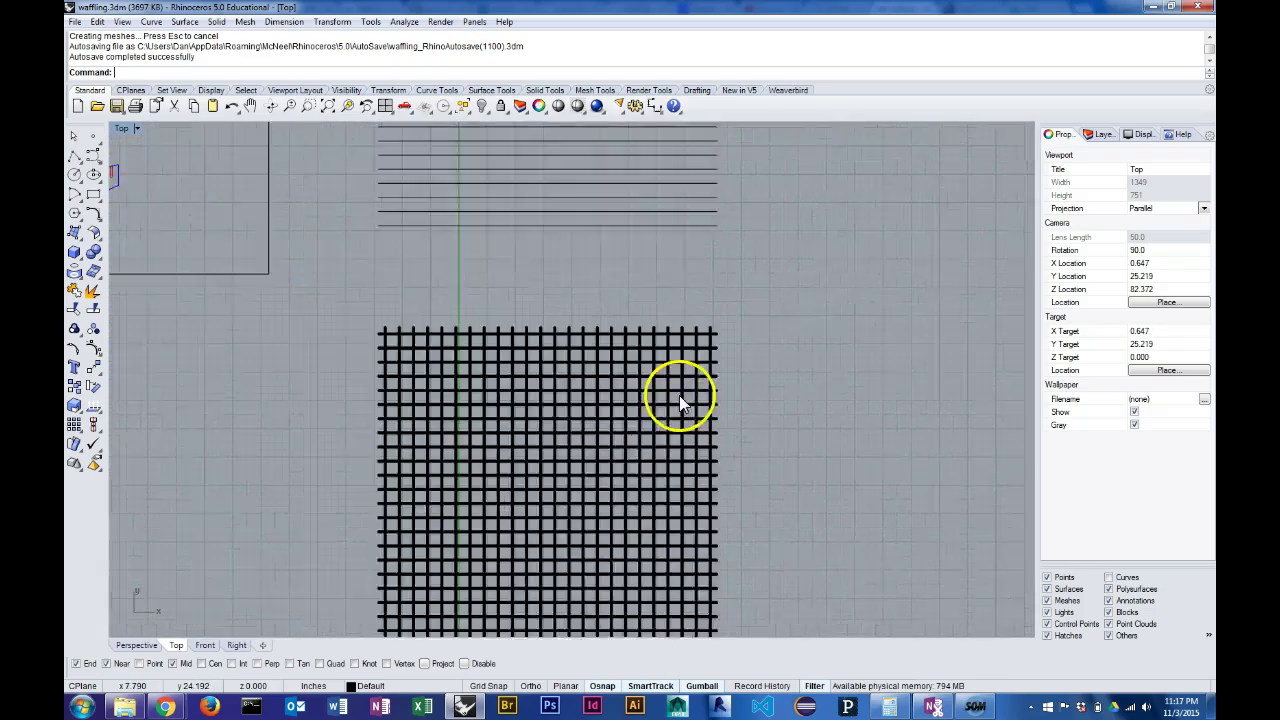
{"action": "scroll", "coordinate": [679, 395], "scroll_direction": "up", "scroll_amount": 3}
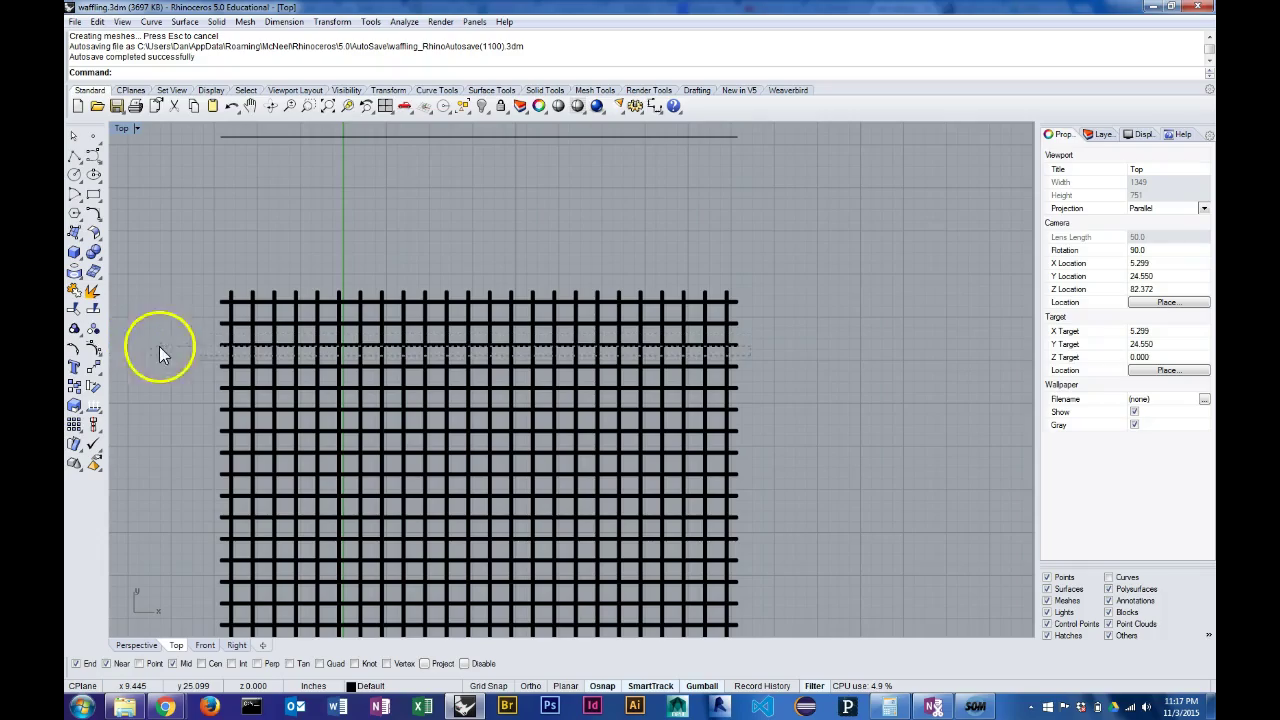
{"action": "left_click_drag", "start_coordinate": [188, 354], "coordinate": [189, 352]}
{"action": "left_click", "coordinate": [172, 648]}
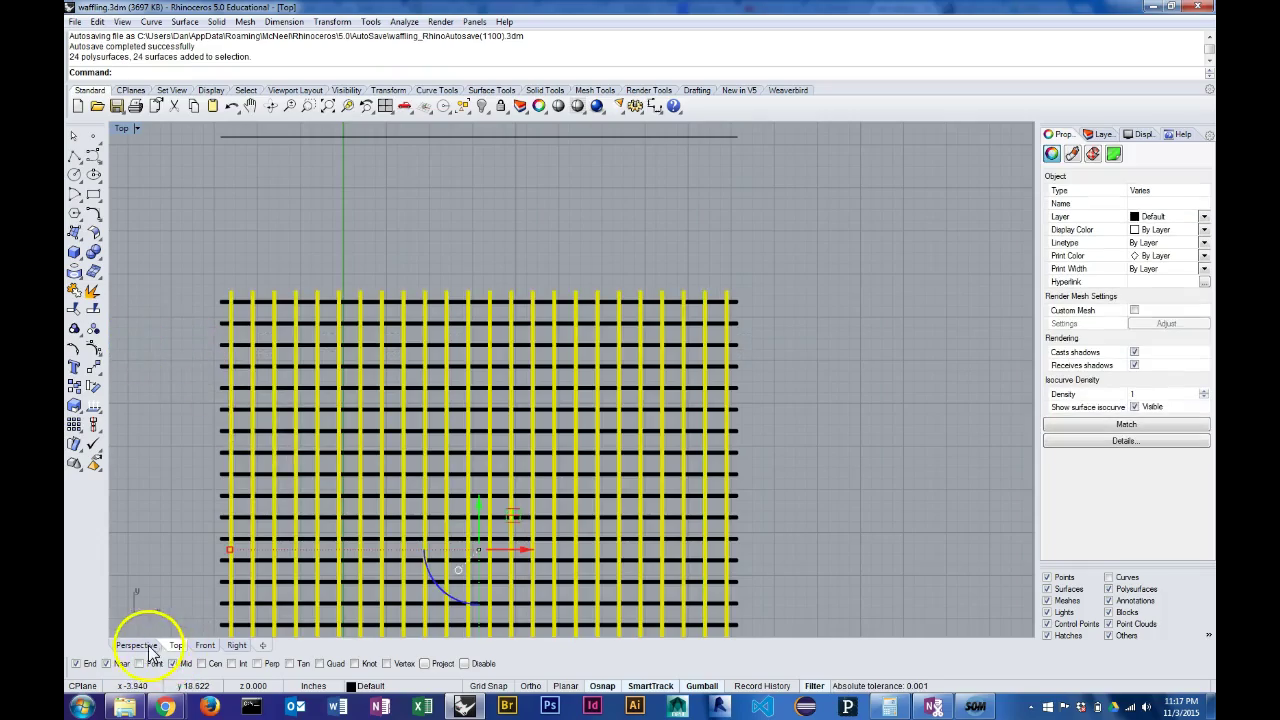
{"action": "left_click", "coordinate": [150, 647]}
{"action": "right_click_drag", "start_coordinate": [428, 485], "coordinate": [431, 498]}
{"action": "scroll", "coordinate": [431, 494], "scroll_direction": "down", "scroll_amount": 5}
{"action": "right_click_drag", "start_coordinate": [530, 482], "coordinate": [355, 387], "text": "shift"}
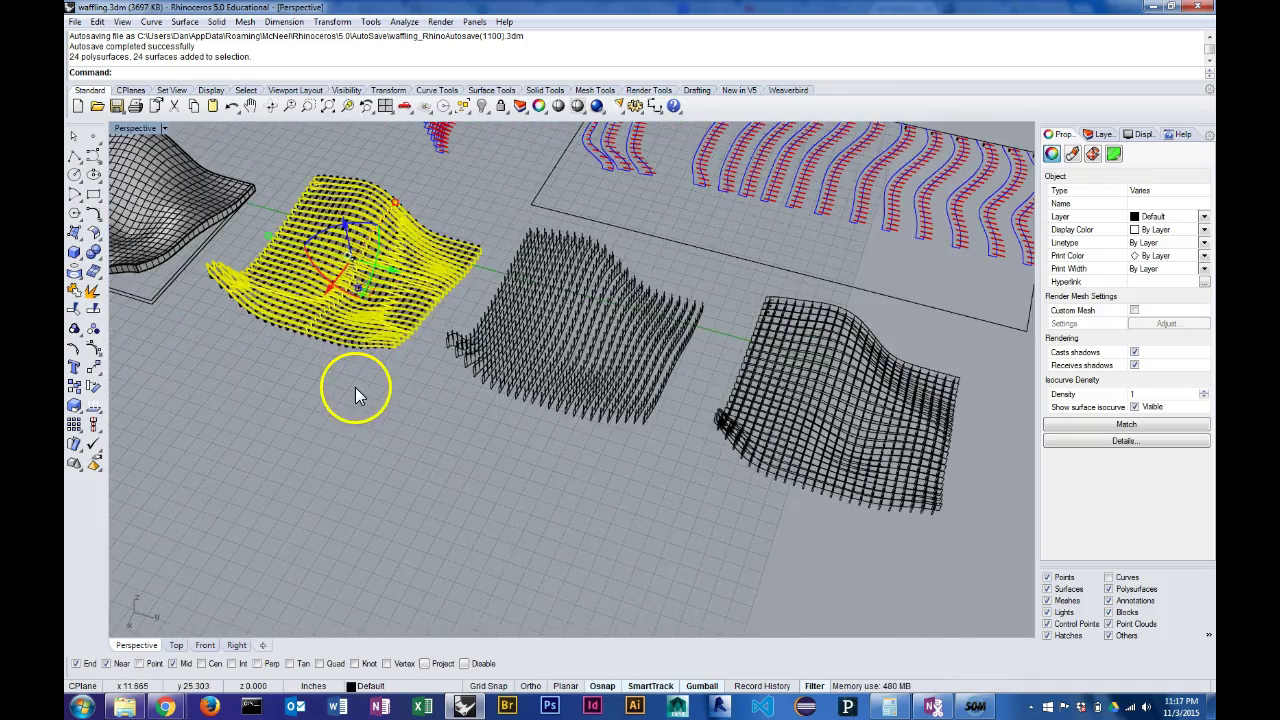
{"action": "scroll", "coordinate": [359, 302], "scroll_direction": "up", "scroll_amount": 3}
{"action": "scroll", "coordinate": [365, 312], "scroll_direction": "up", "scroll_amount": 2}
{"action": "right_click_drag", "start_coordinate": [371, 323], "coordinate": [499, 365]}
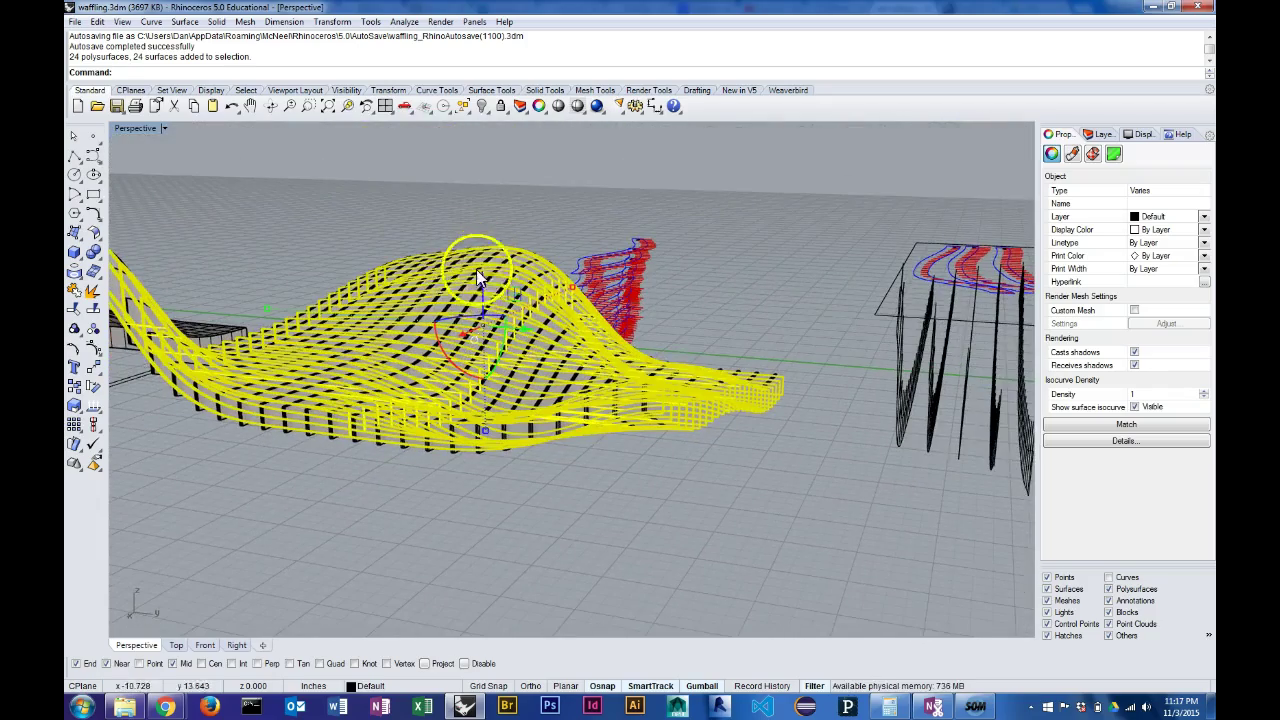
Step: Try raising the selected Y-direction ribs slightly above the crossing ribs, and undo the move
{"action": "left_click_drag", "start_coordinate": [482, 276], "coordinate": [484, 272]}
{"action": "left_click", "coordinate": [767, 321]}
{"action": "right_click_drag", "start_coordinate": [721, 318], "coordinate": [720, 347]}
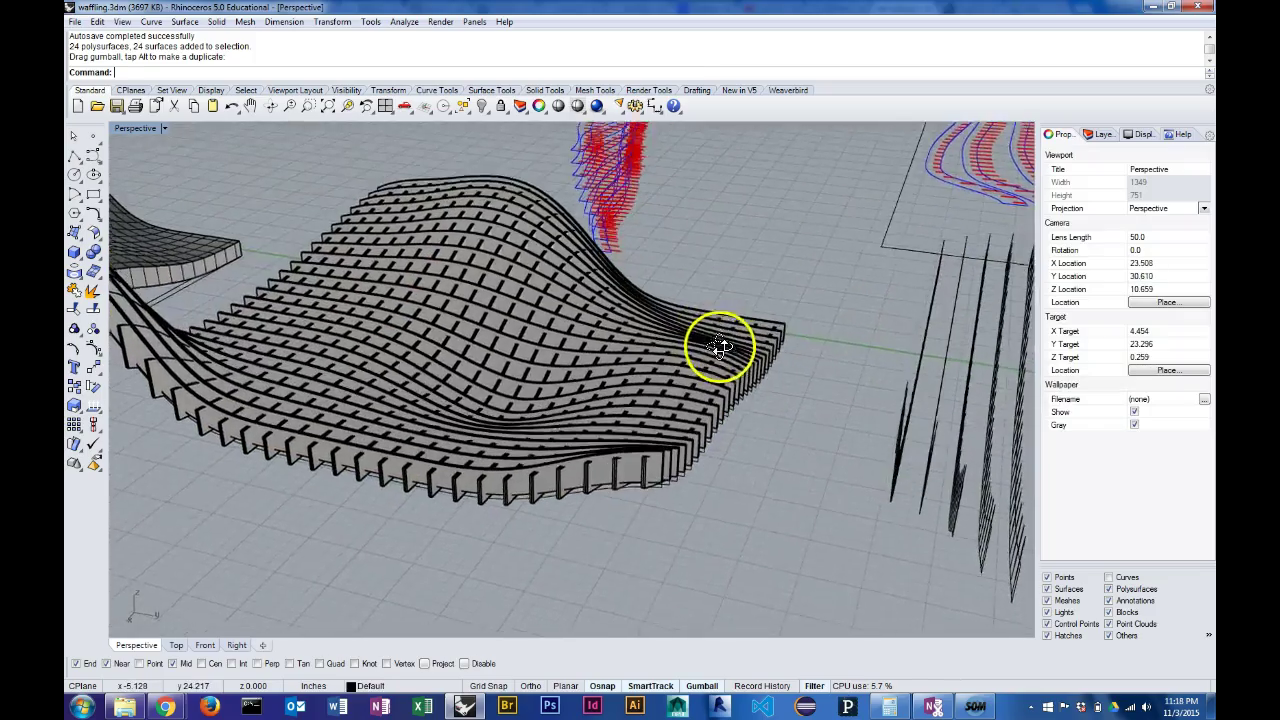
{"action": "scroll", "coordinate": [672, 386], "scroll_direction": "up", "scroll_amount": 3}
{"action": "right_click_drag", "start_coordinate": [672, 390], "coordinate": [689, 366]}
{"action": "key", "text": "ctrl+z"}
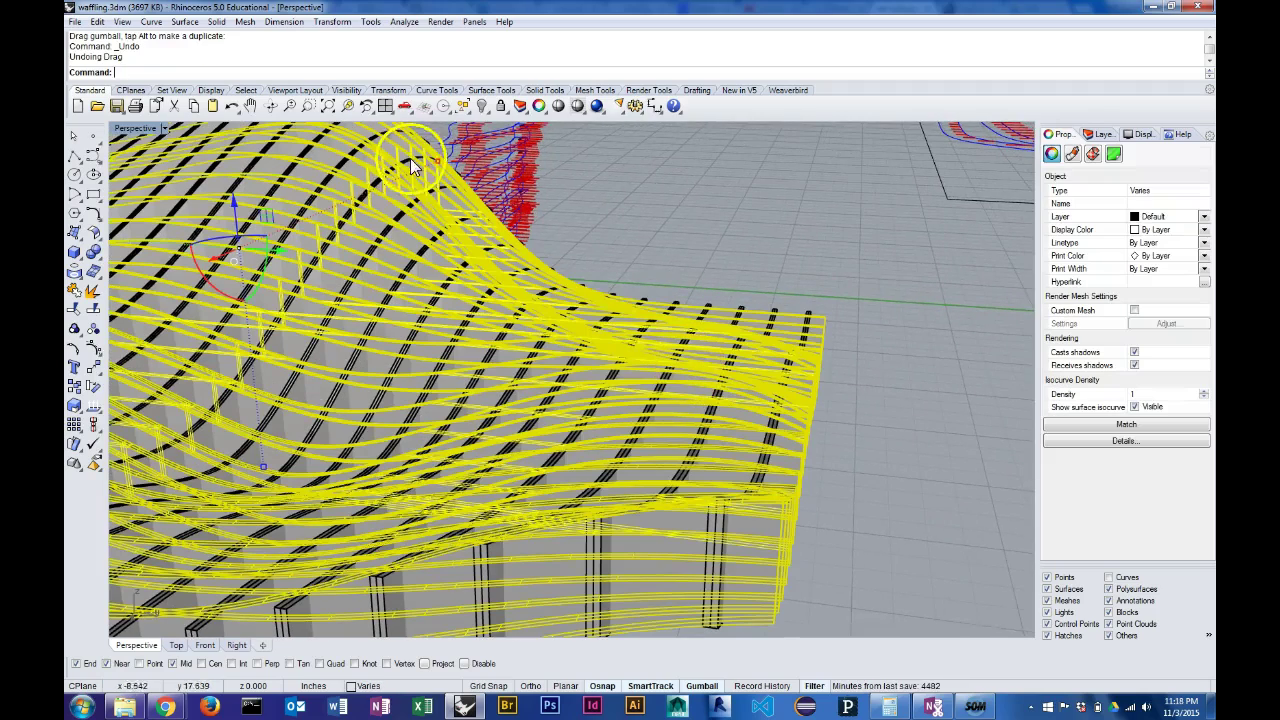
Step: Move the selected Y-direction ribs slightly upward relative to the crossing ribs and deselect them
{"action": "left_click_drag", "start_coordinate": [236, 203], "coordinate": [235, 195]}
{"action": "left_click", "coordinate": [919, 432]}
{"action": "right_click_drag", "start_coordinate": [886, 414], "coordinate": [640, 404]}
{"action": "right_click_drag", "start_coordinate": [704, 440], "coordinate": [643, 414]}
{"action": "right_click_drag", "start_coordinate": [523, 331], "coordinate": [583, 447]}
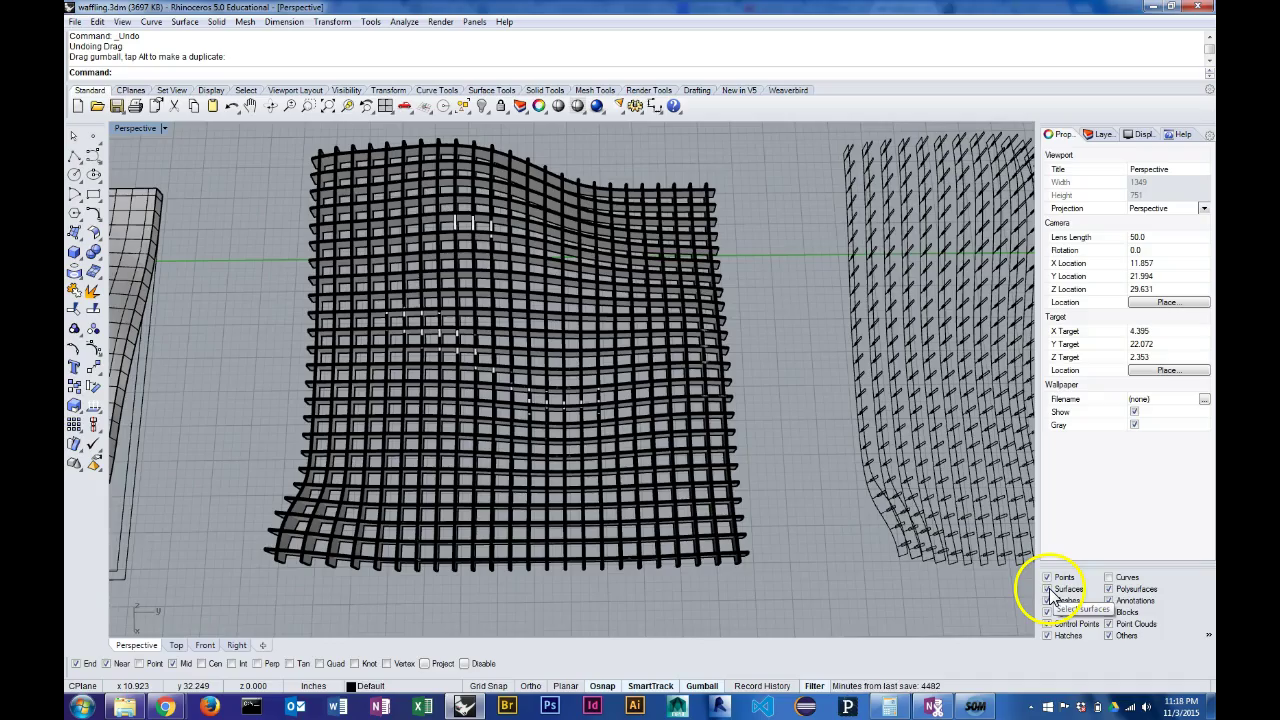
Step: Exclude surfaces from the selection filter and intersect all 48 thickened ribs of the waffle with each other
{"action": "right_click_drag", "start_coordinate": [1000, 565], "coordinate": [815, 588]}
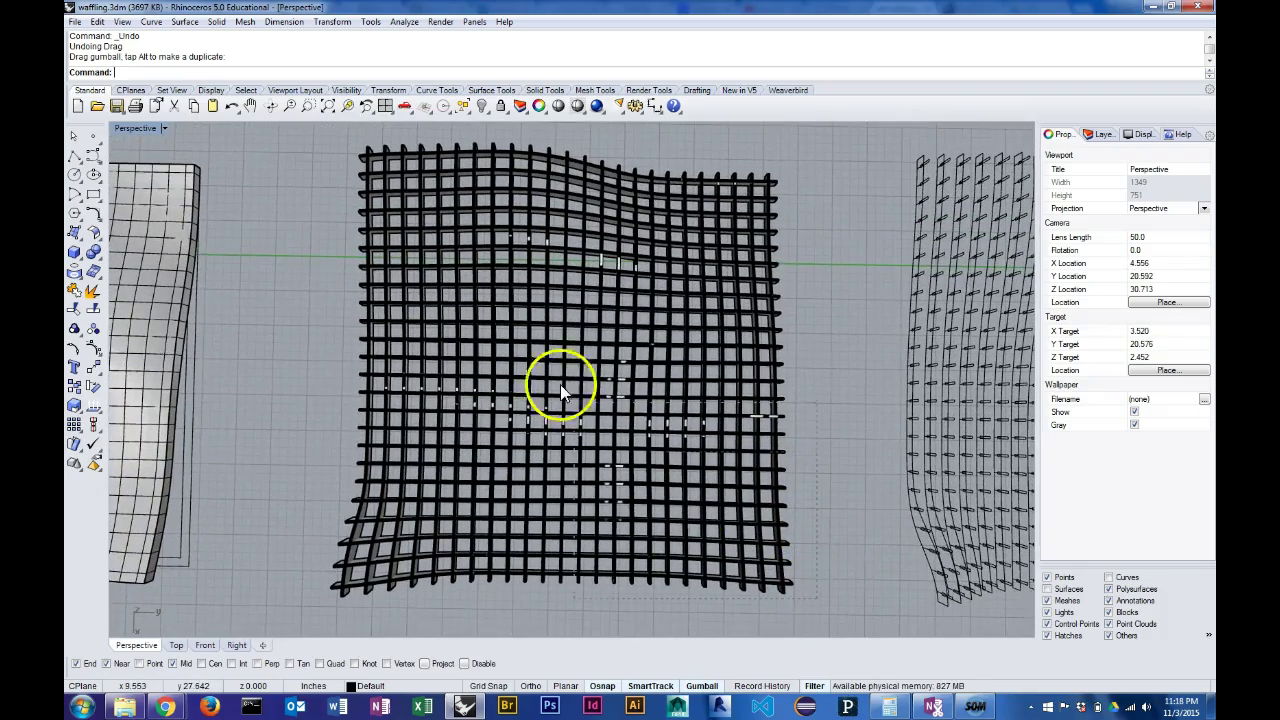
{"action": "left_click_drag", "start_coordinate": [405, 193], "coordinate": [333, 141]}
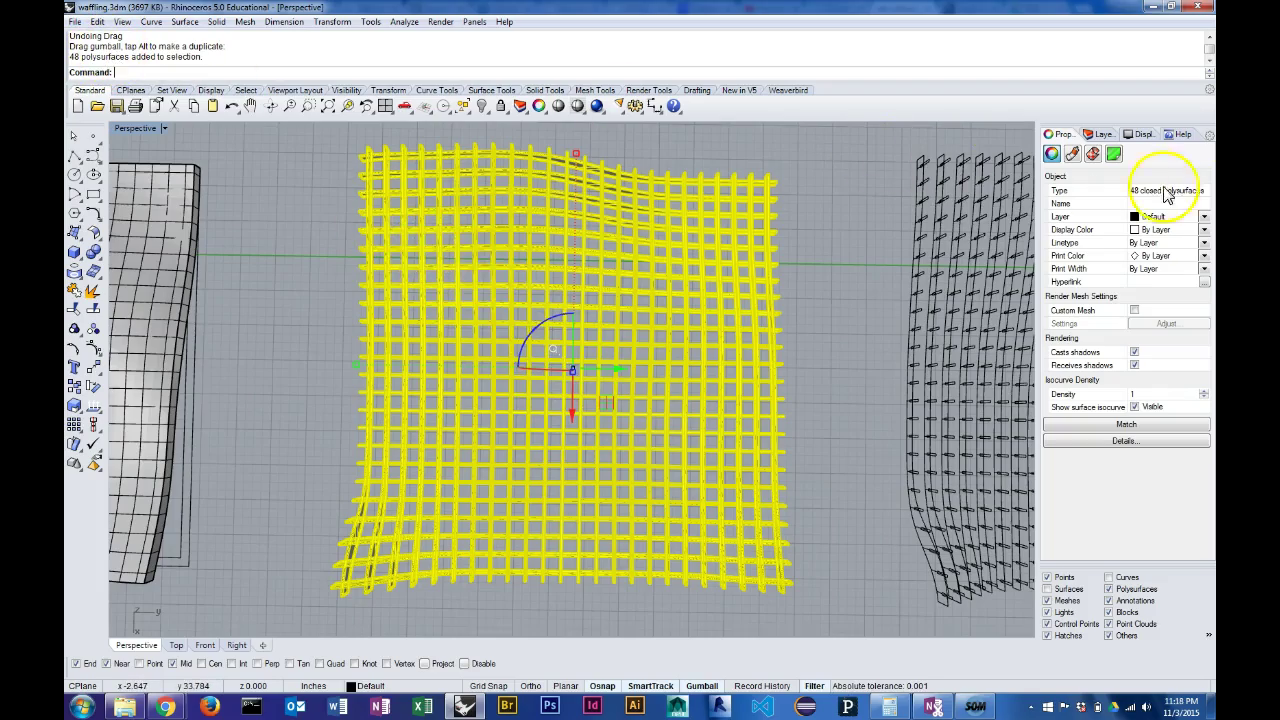
{"action": "right_click_drag", "start_coordinate": [627, 432], "coordinate": [706, 370]}
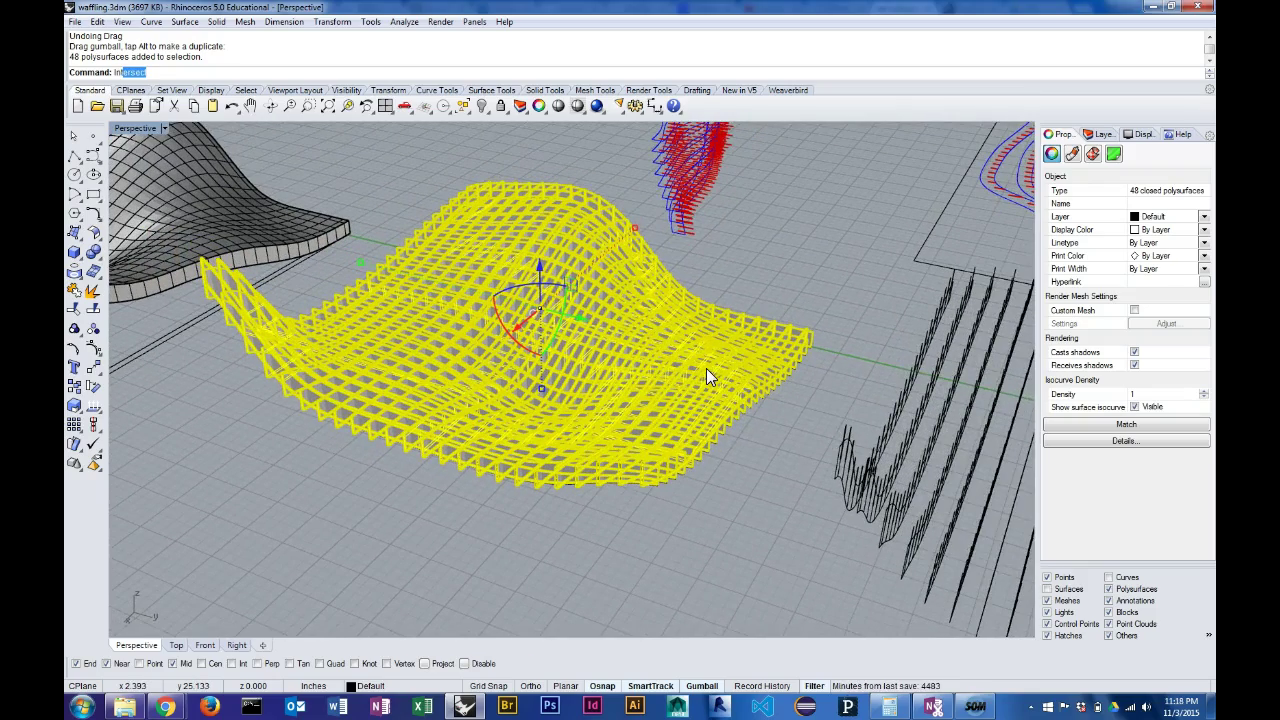
{"action": "key", "text": "Return"}
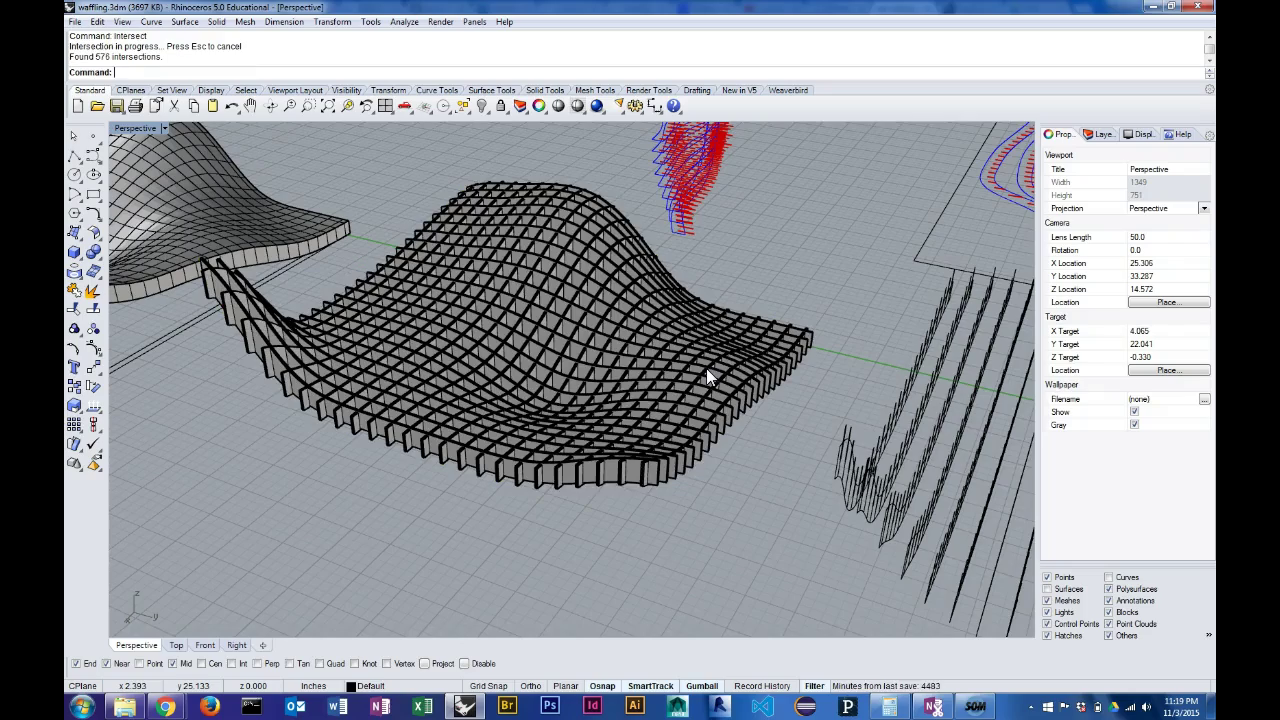
Step: Include curves in the selection filter so the intersection curves at the rib crossings can be picked
{"action": "right_click_drag", "start_coordinate": [679, 394], "coordinate": [673, 419]}
{"action": "scroll", "coordinate": [673, 420], "scroll_direction": "up", "scroll_amount": 10}
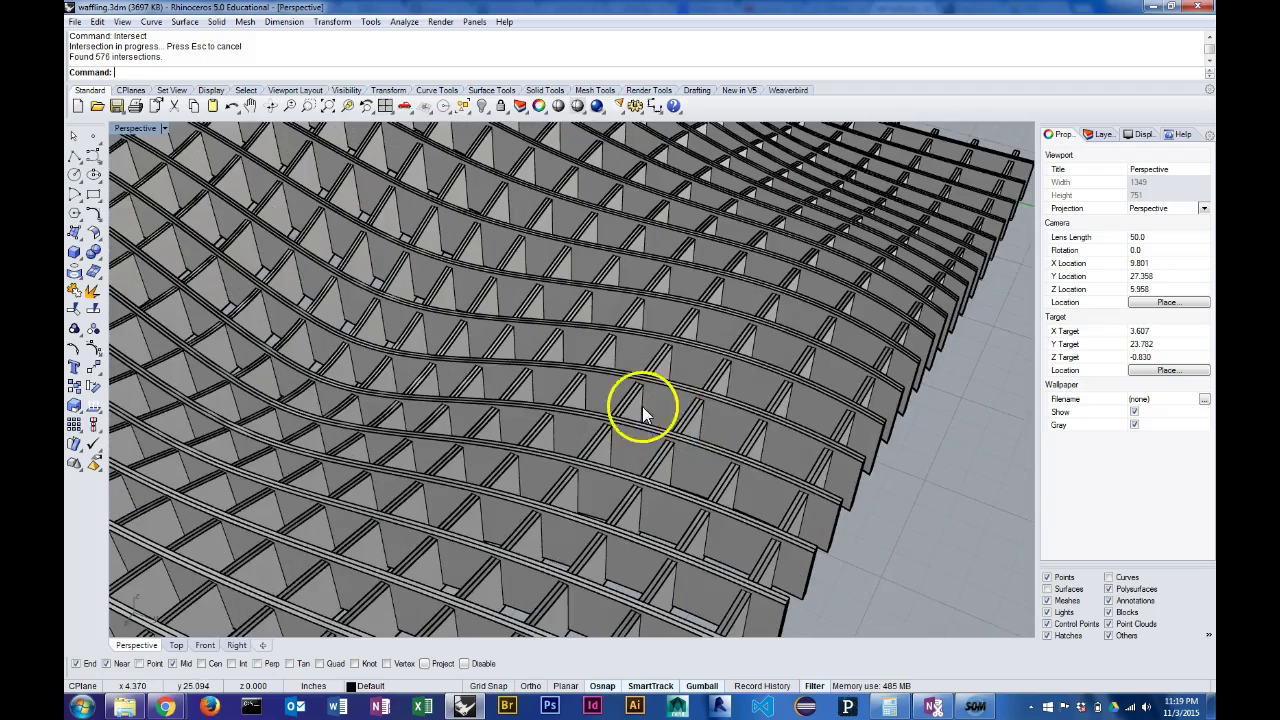
{"action": "scroll", "coordinate": [637, 394], "scroll_direction": "up", "scroll_amount": 5}
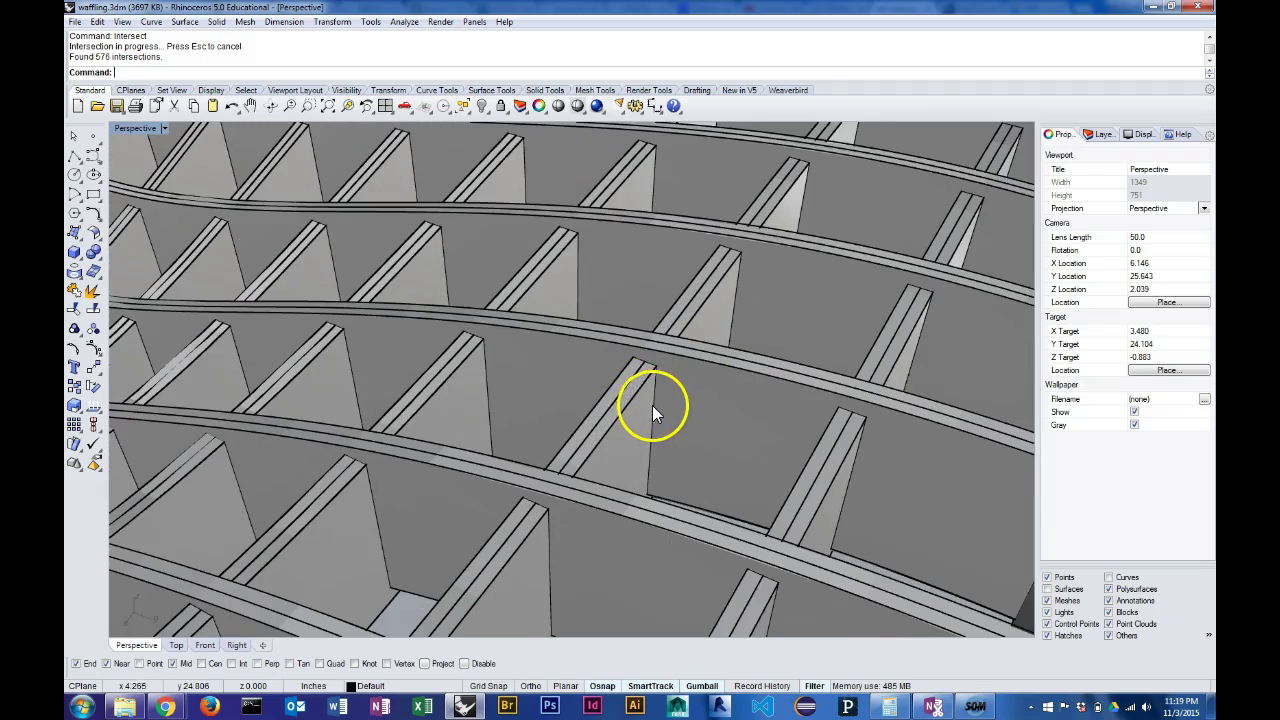
{"action": "left_click", "coordinate": [653, 405]}
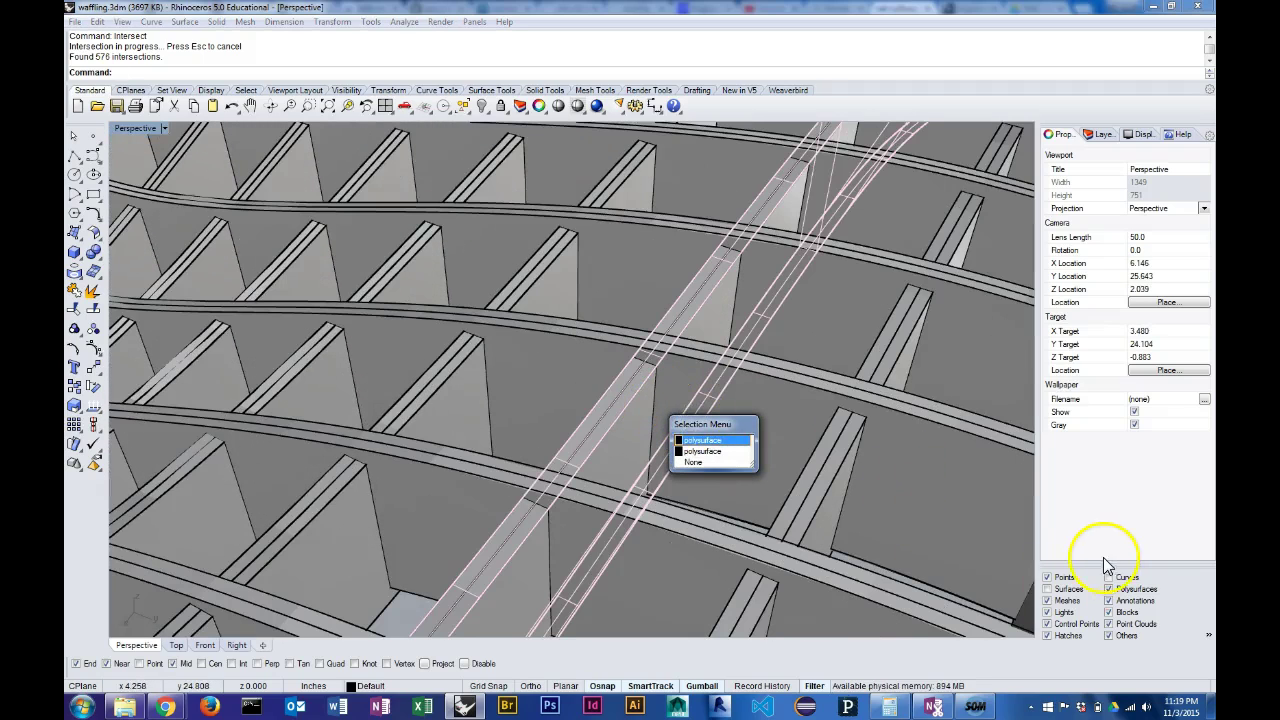
{"action": "key", "text": "Escape"}
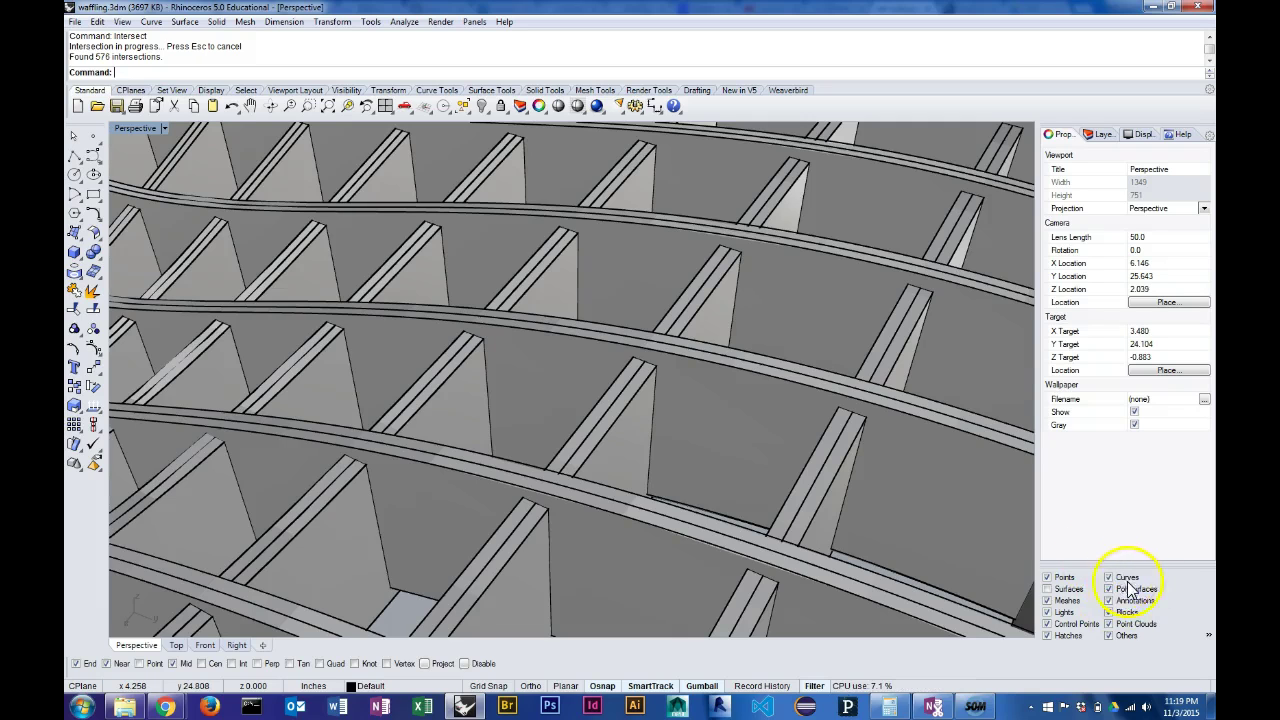
Step: Check the object type and shape of the intersection curve at one rib crossing
{"action": "left_click", "coordinate": [654, 401]}
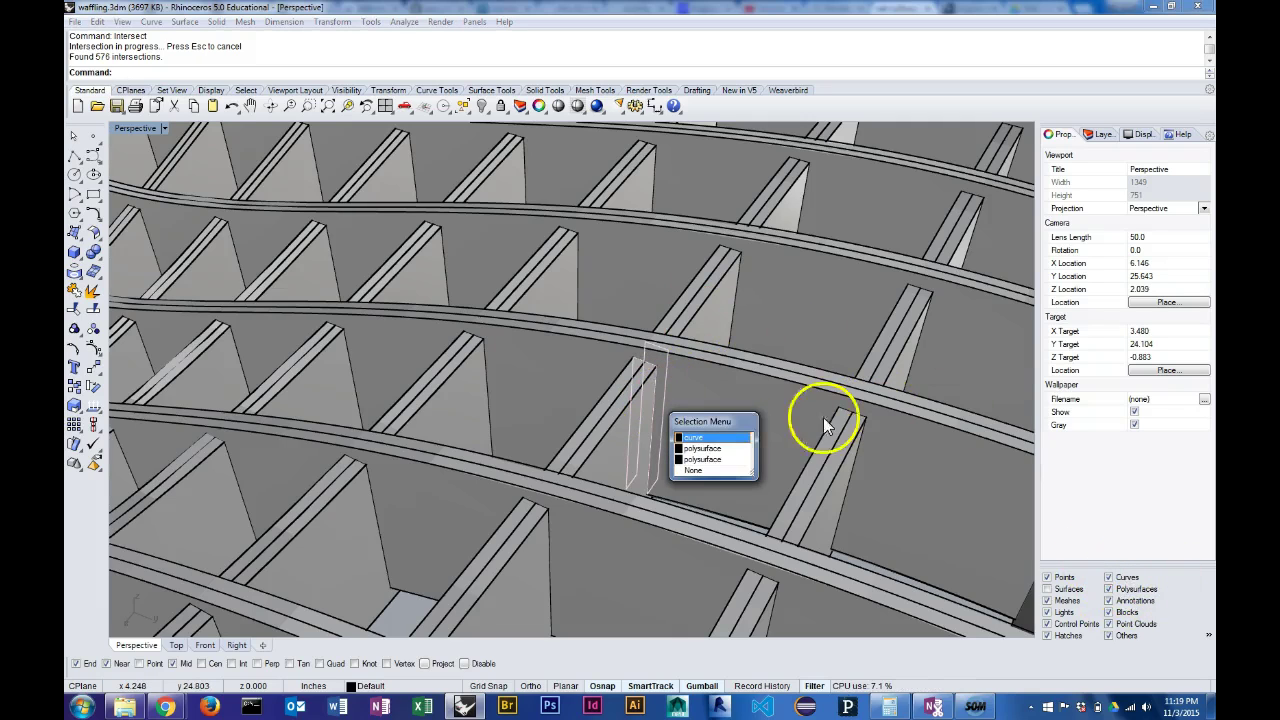
{"action": "left_click", "coordinate": [741, 440]}
{"action": "right_click_drag", "start_coordinate": [803, 349], "coordinate": [744, 323]}
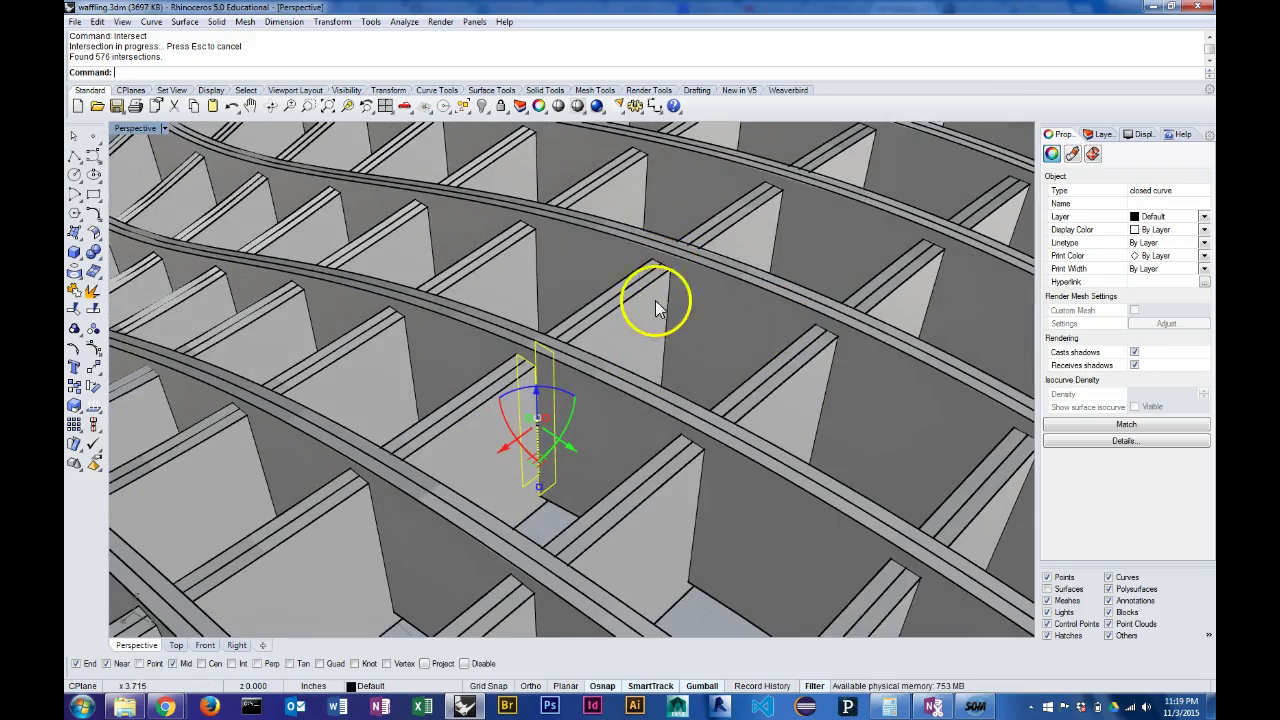
{"action": "scroll", "coordinate": [675, 367], "scroll_direction": "down", "scroll_amount": 5}
{"action": "scroll", "coordinate": [672, 361], "scroll_direction": "up", "scroll_amount": 5}
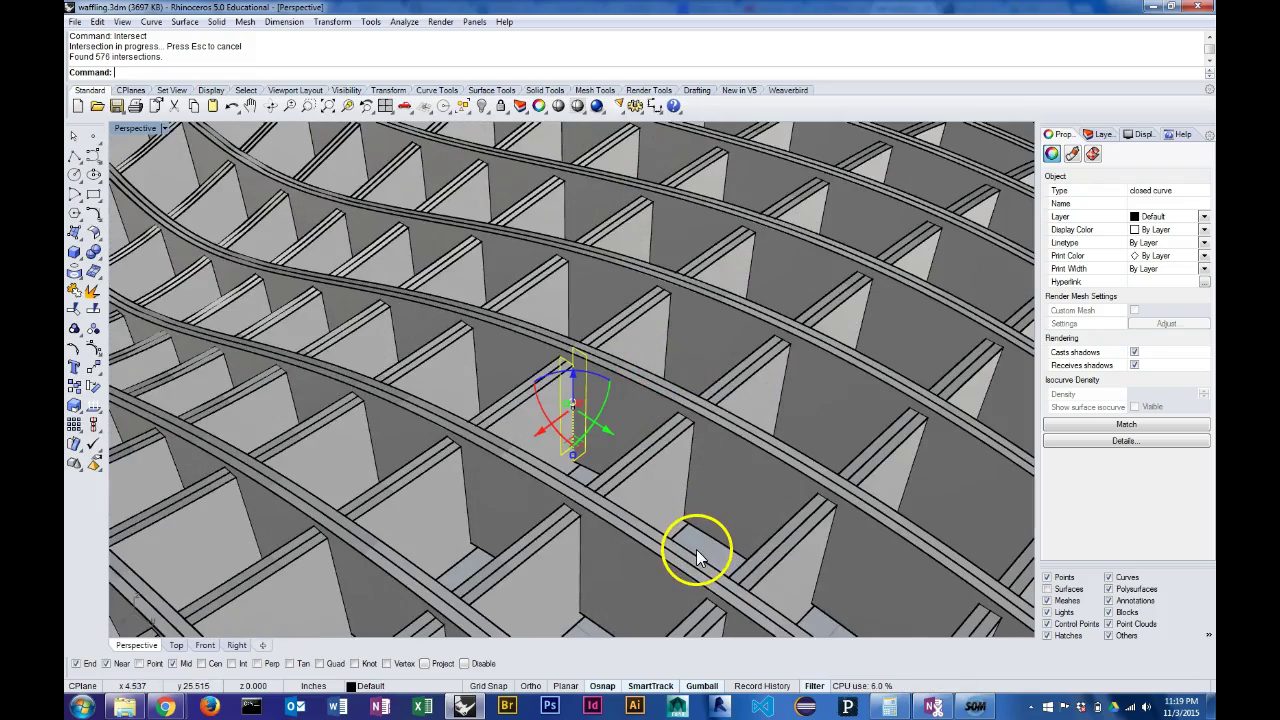
{"action": "key", "text": "Escape"}
Step: Examine the rib crossings over the whole waffle, both up close and from a distance
{"action": "scroll", "coordinate": [686, 457], "scroll_direction": "down", "scroll_amount": 6}
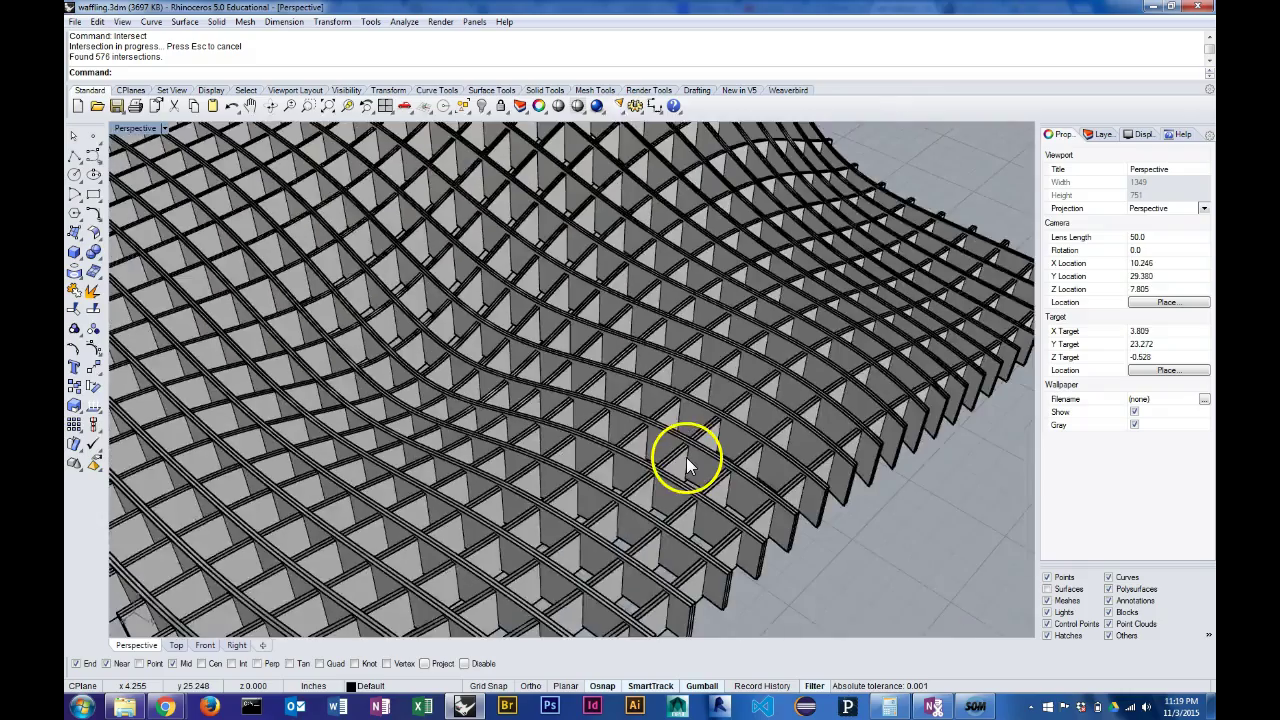
{"action": "right_click_drag", "start_coordinate": [577, 450], "coordinate": [588, 435]}
{"action": "scroll", "coordinate": [588, 434], "scroll_direction": "down", "scroll_amount": 6}
{"action": "right_click_drag", "start_coordinate": [557, 390], "coordinate": [560, 429]}
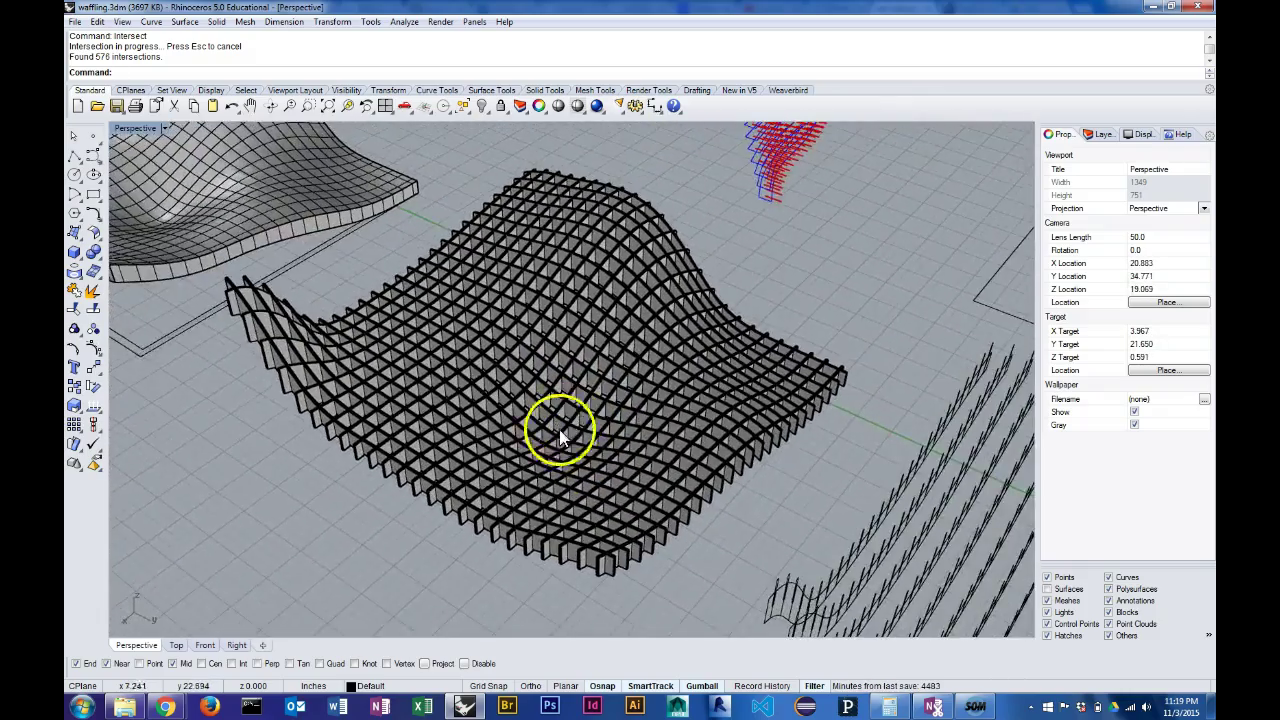
{"action": "scroll", "coordinate": [519, 505], "scroll_direction": "up", "scroll_amount": 6}
{"action": "right_click_drag", "start_coordinate": [514, 520], "coordinate": [745, 518], "text": "shift"}
{"action": "scroll", "coordinate": [517, 425], "scroll_direction": "down", "scroll_amount": 5}
{"action": "scroll", "coordinate": [671, 495], "scroll_direction": "down", "scroll_amount": 4}
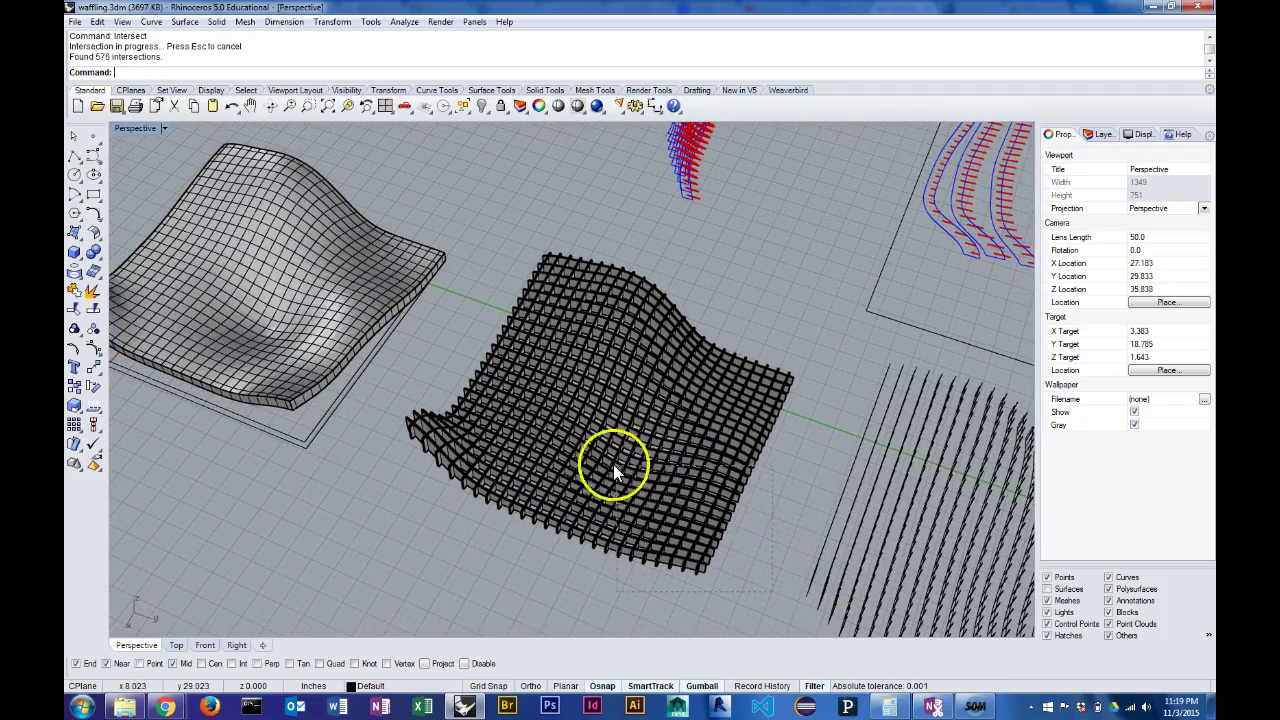
Step: Make a 2D drawing of the whole waffle and its intersection curves from the current perspective view, showing only visible lines
{"action": "right_click_drag", "start_coordinate": [693, 525], "coordinate": [744, 544]}
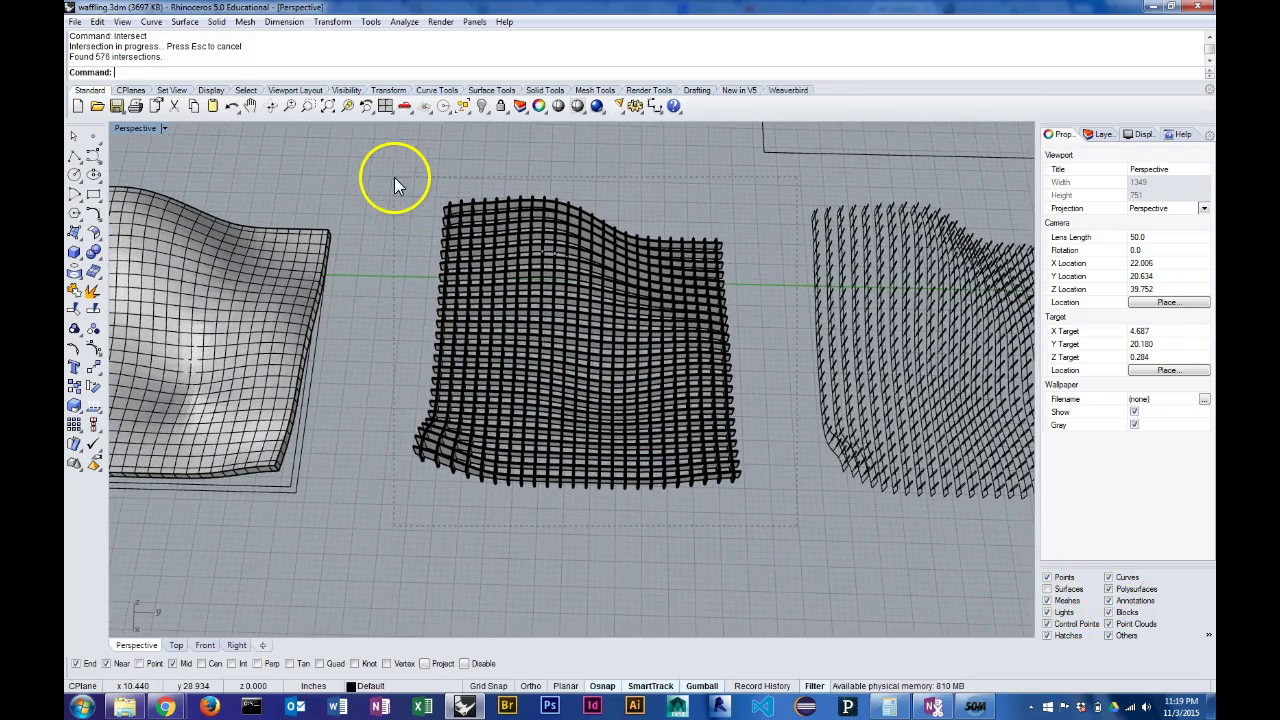
{"action": "left_click", "coordinate": [629, 329]}
{"action": "right_click_drag", "start_coordinate": [629, 329], "coordinate": [329, 296]}
{"action": "right_click_drag", "start_coordinate": [553, 370], "coordinate": [430, 375], "text": "shift"}
{"action": "scroll", "coordinate": [514, 362], "scroll_direction": "up", "scroll_amount": 6}
{"action": "scroll", "coordinate": [556, 356], "scroll_direction": "down", "scroll_amount": 4}
{"action": "right_click_drag", "start_coordinate": [438, 387], "coordinate": [474, 358]}
{"action": "scroll", "coordinate": [514, 381], "scroll_direction": "up", "scroll_amount": 4}
{"action": "right_click_drag", "start_coordinate": [597, 393], "coordinate": [542, 375], "text": "shift"}
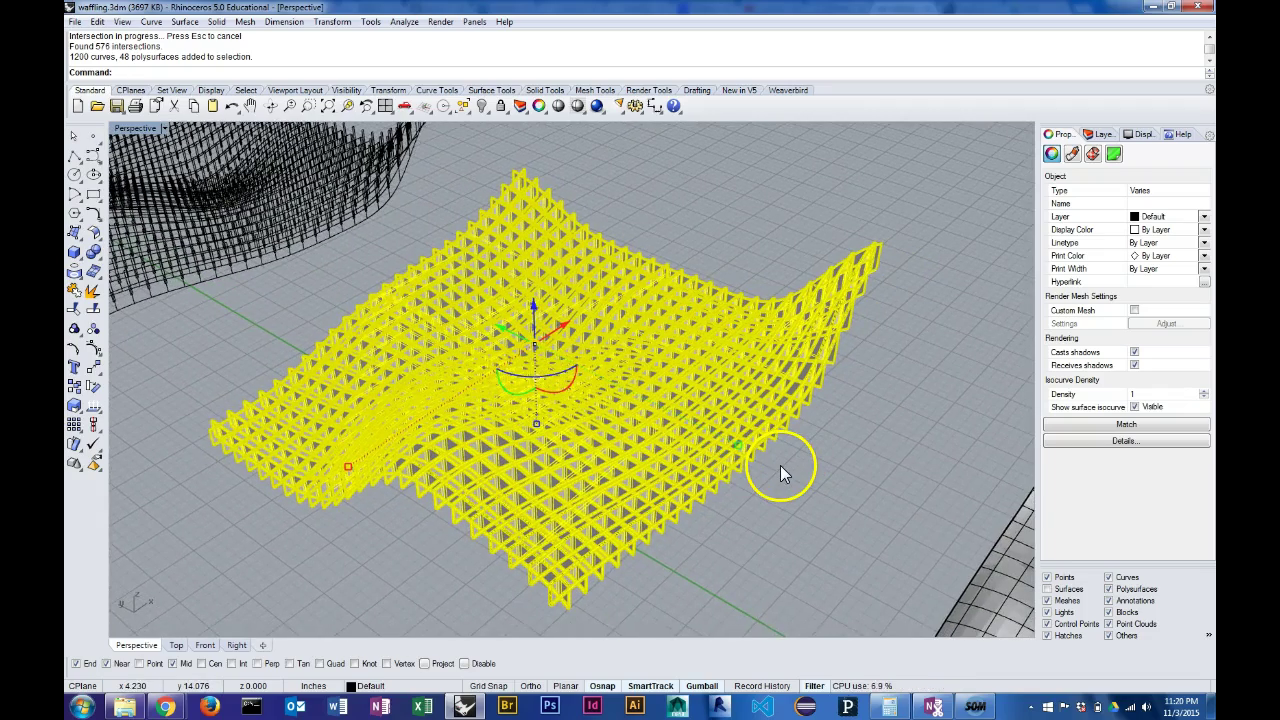
{"action": "key", "text": "Return"}
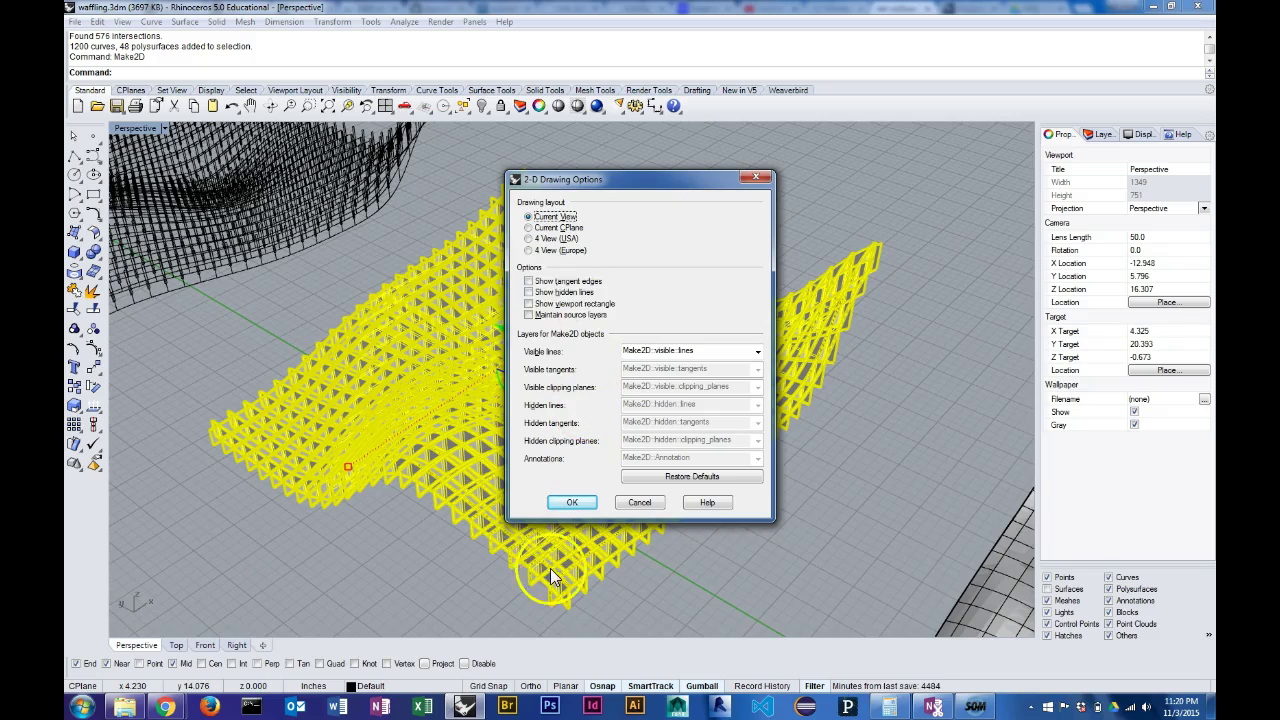
{"action": "left_click", "coordinate": [572, 503]}
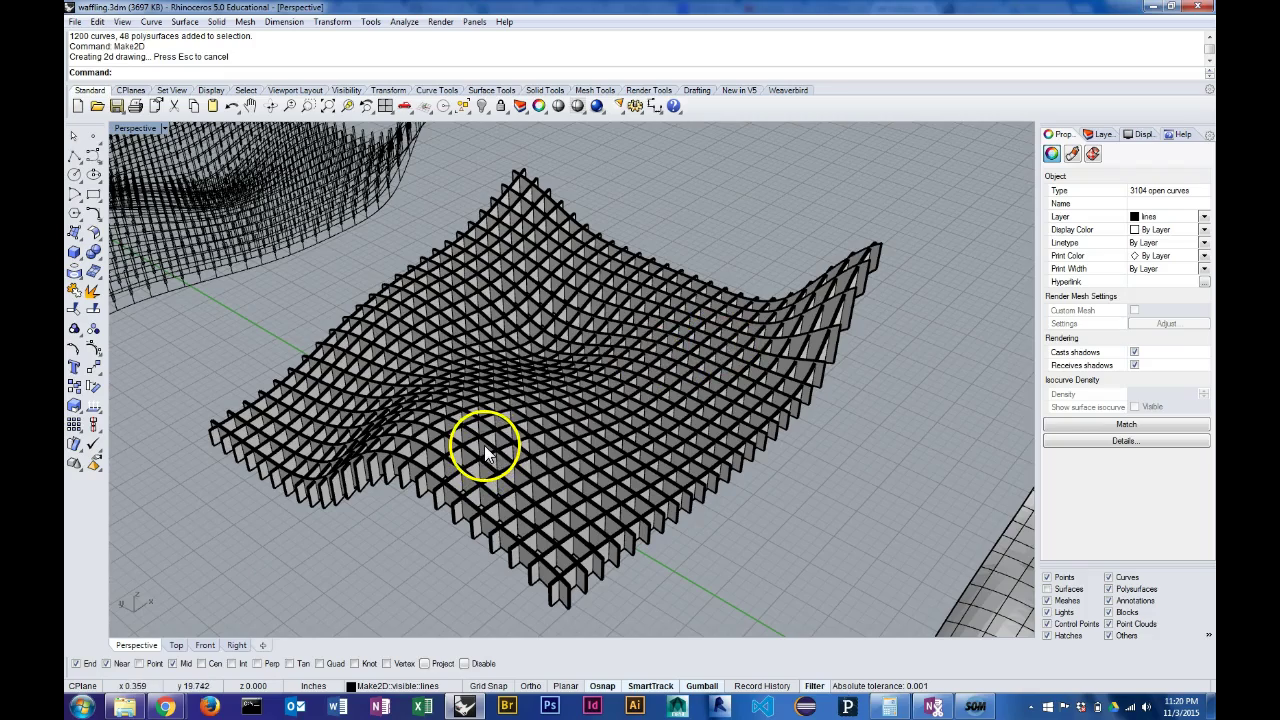
{"action": "right_click_drag", "start_coordinate": [389, 451], "coordinate": [704, 488]}
{"action": "scroll", "coordinate": [694, 479], "scroll_direction": "down", "scroll_amount": 8}
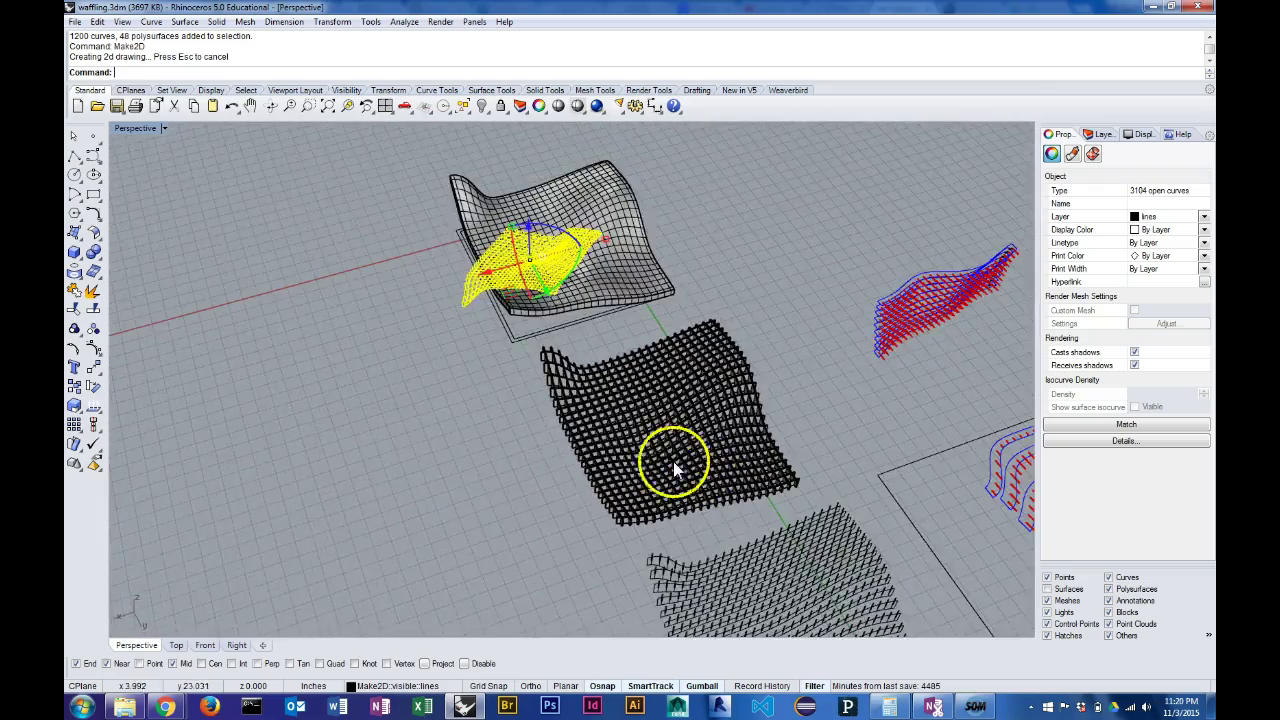
{"action": "right_click_drag", "start_coordinate": [603, 415], "coordinate": [674, 514], "text": "shift"}
{"action": "right_click", "coordinate": [595, 398]}
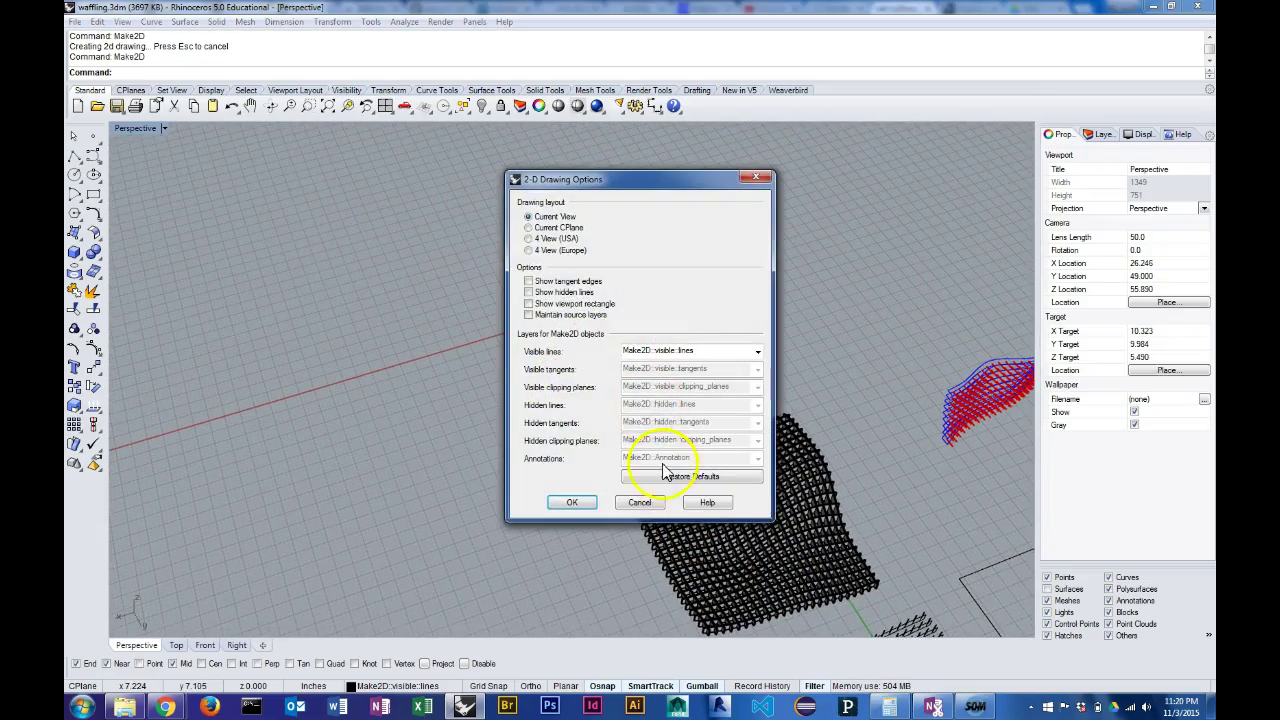
{"action": "left_click", "coordinate": [573, 499]}
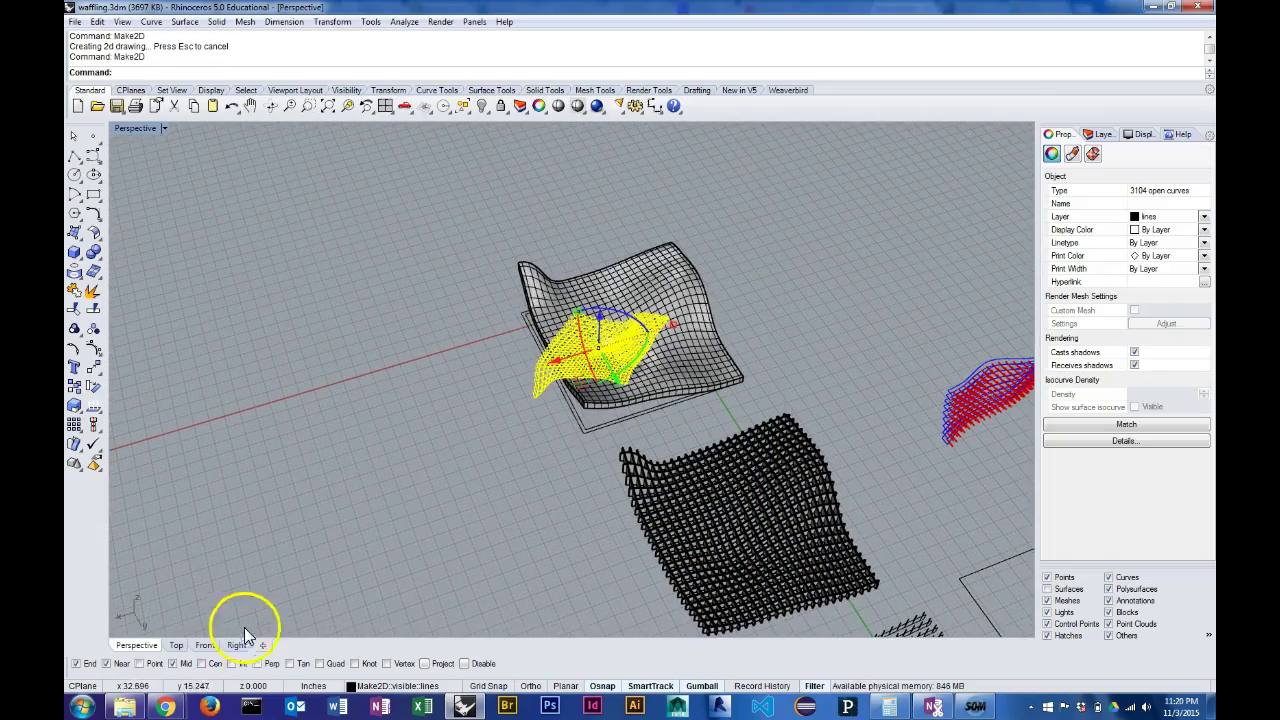
Step: Move the 2D waffle drawing along X in the top view, clear of the original surface, and deselect it
{"action": "left_click", "coordinate": [176, 645]}
{"action": "scroll", "coordinate": [437, 449], "scroll_direction": "down", "scroll_amount": 10}
{"action": "right_click_drag", "start_coordinate": [437, 449], "coordinate": [511, 287]}
{"action": "left_click_drag", "start_coordinate": [650, 497], "coordinate": [927, 478]}
{"action": "right_click_drag", "start_coordinate": [867, 342], "coordinate": [686, 249]}
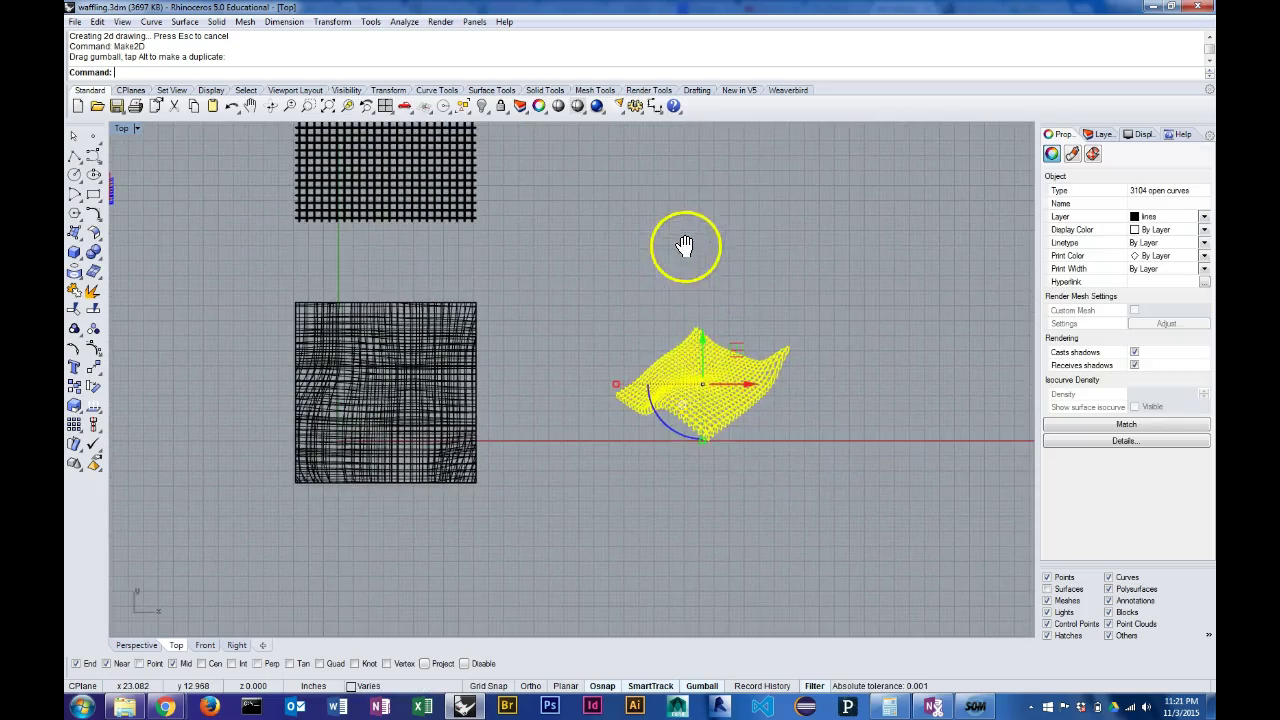
{"action": "left_click", "coordinate": [779, 475]}
Step: Inspect the linework of the 2D waffle drawing up close and select all of its curves
{"action": "scroll", "coordinate": [737, 400], "scroll_direction": "up", "scroll_amount": 12}
{"action": "scroll", "coordinate": [635, 399], "scroll_direction": "up", "scroll_amount": 5}
{"action": "right_click_drag", "start_coordinate": [760, 371], "coordinate": [620, 415]}
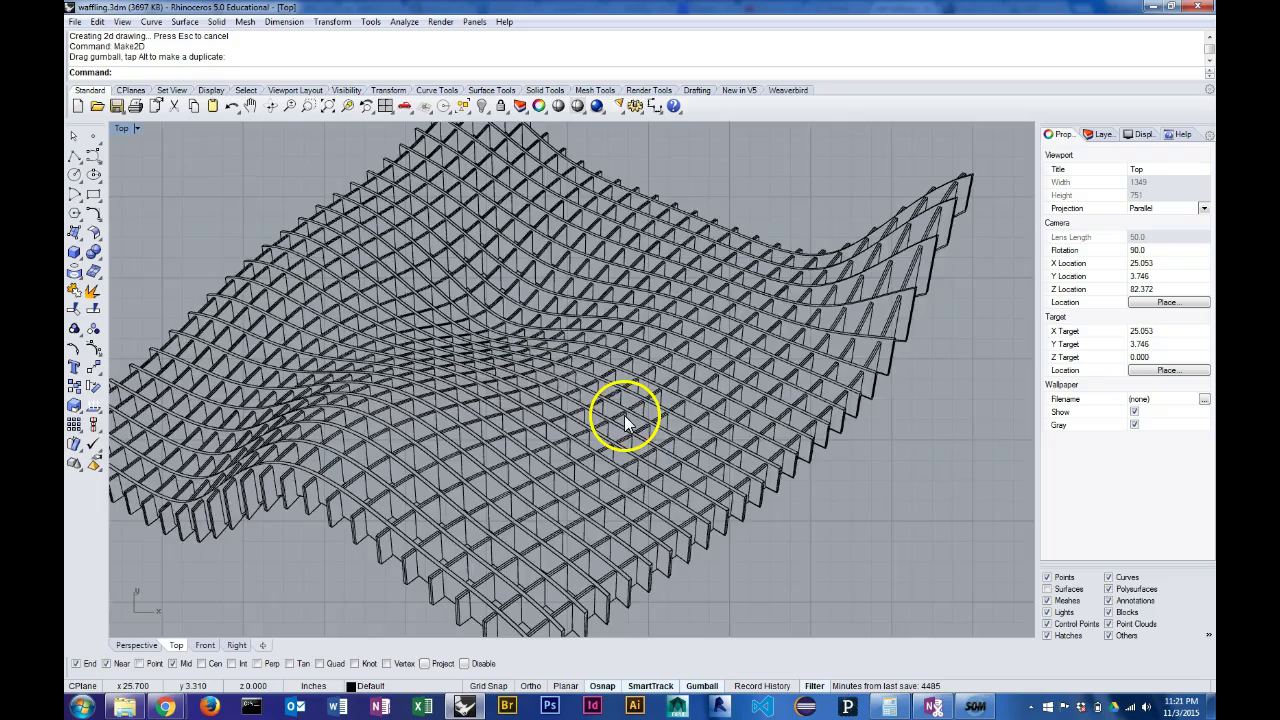
{"action": "scroll", "coordinate": [624, 422], "scroll_direction": "down", "scroll_amount": 6}
{"action": "left_click_drag", "start_coordinate": [355, 243], "coordinate": [350, 244]}
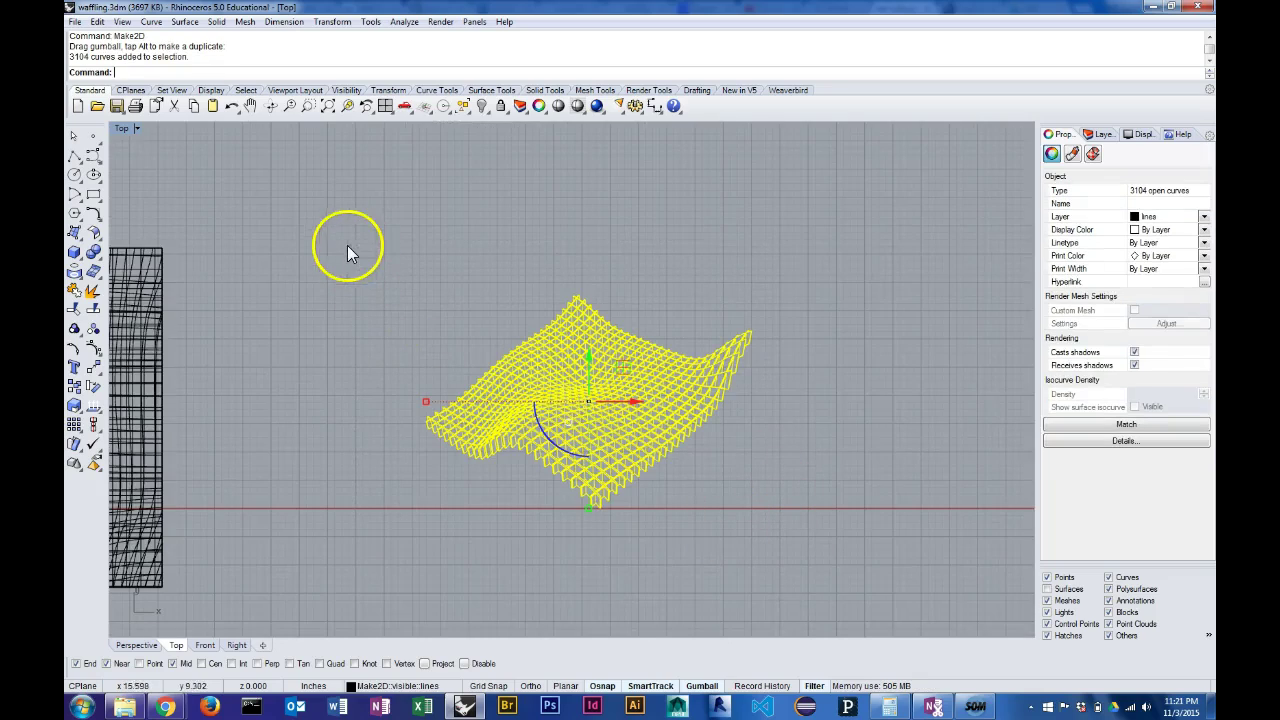
Step: Deselect the 2D waffle drawing and examine its linework up close and from a distance in the top view
{"action": "scroll", "coordinate": [588, 480], "scroll_direction": "up", "scroll_amount": 6}
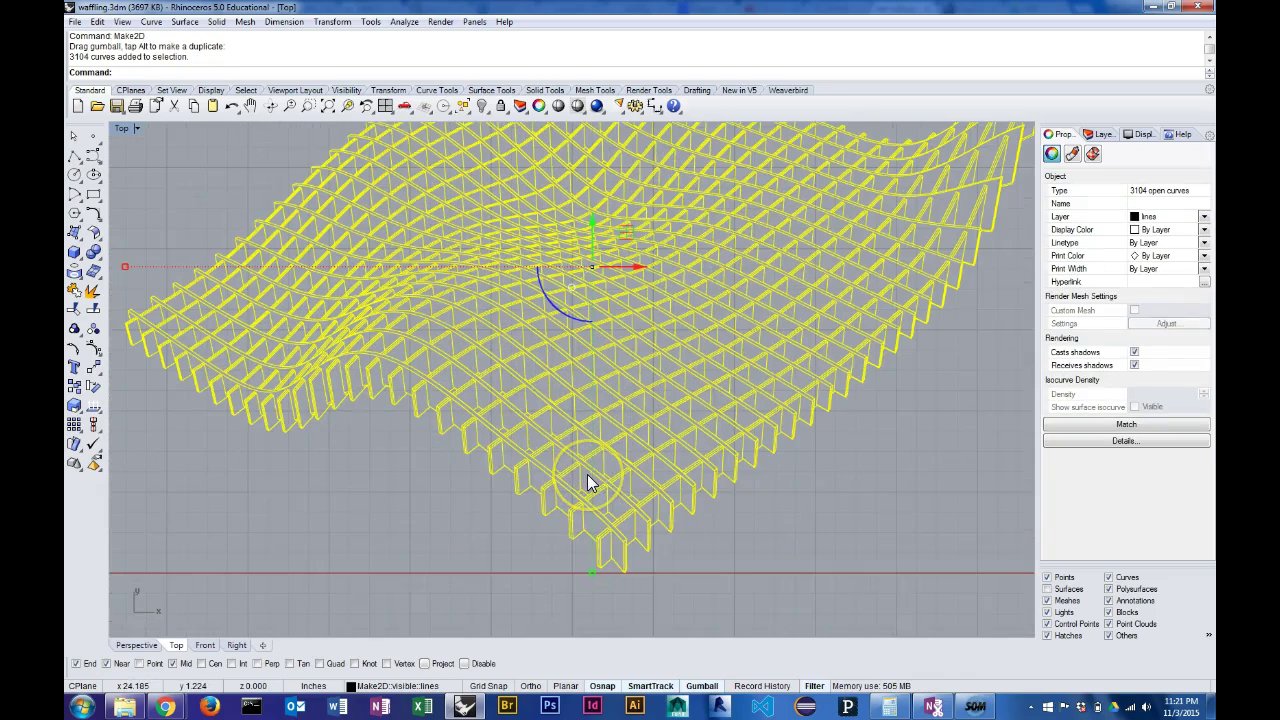
{"action": "left_click", "coordinate": [465, 566]}
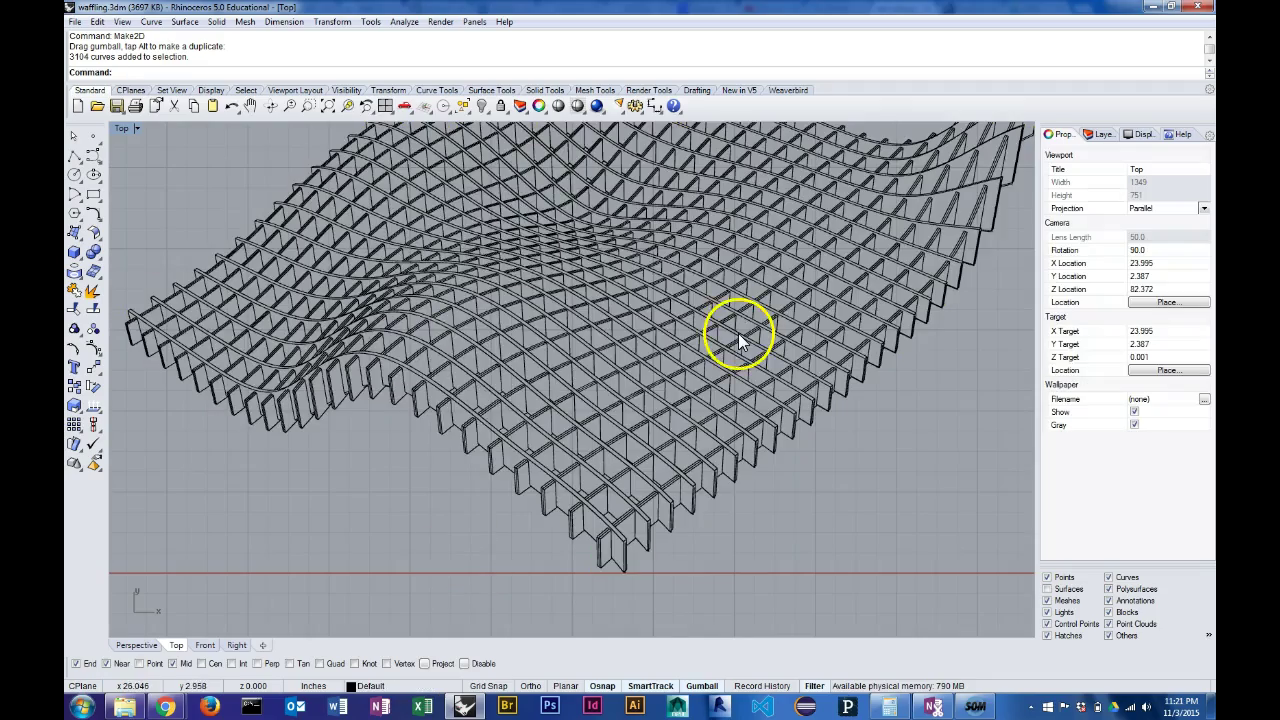
{"action": "scroll", "coordinate": [737, 335], "scroll_direction": "up", "scroll_amount": 3}
{"action": "scroll", "coordinate": [737, 335], "scroll_direction": "down", "scroll_amount": 5}
{"action": "scroll", "coordinate": [737, 335], "scroll_direction": "up", "scroll_amount": 3}
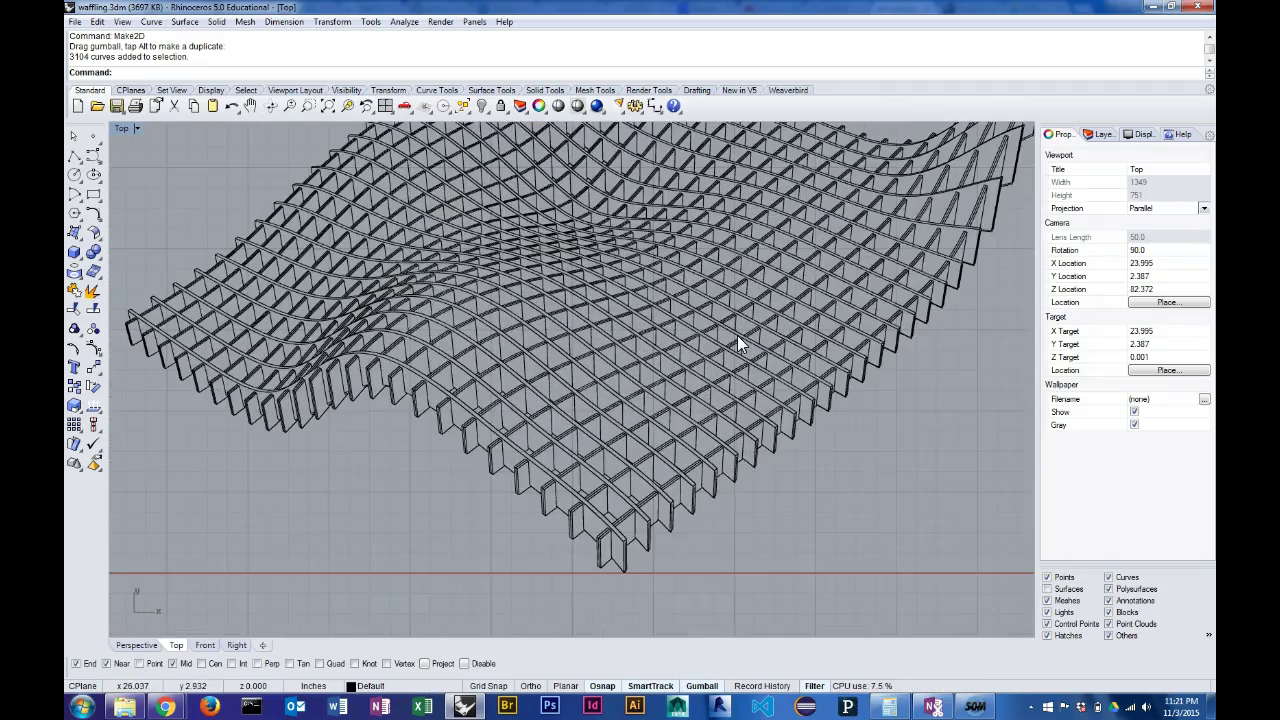
{"action": "scroll", "coordinate": [737, 343], "scroll_direction": "down", "scroll_amount": 5}
{"action": "scroll", "coordinate": [737, 343], "scroll_direction": "up", "scroll_amount": 3}
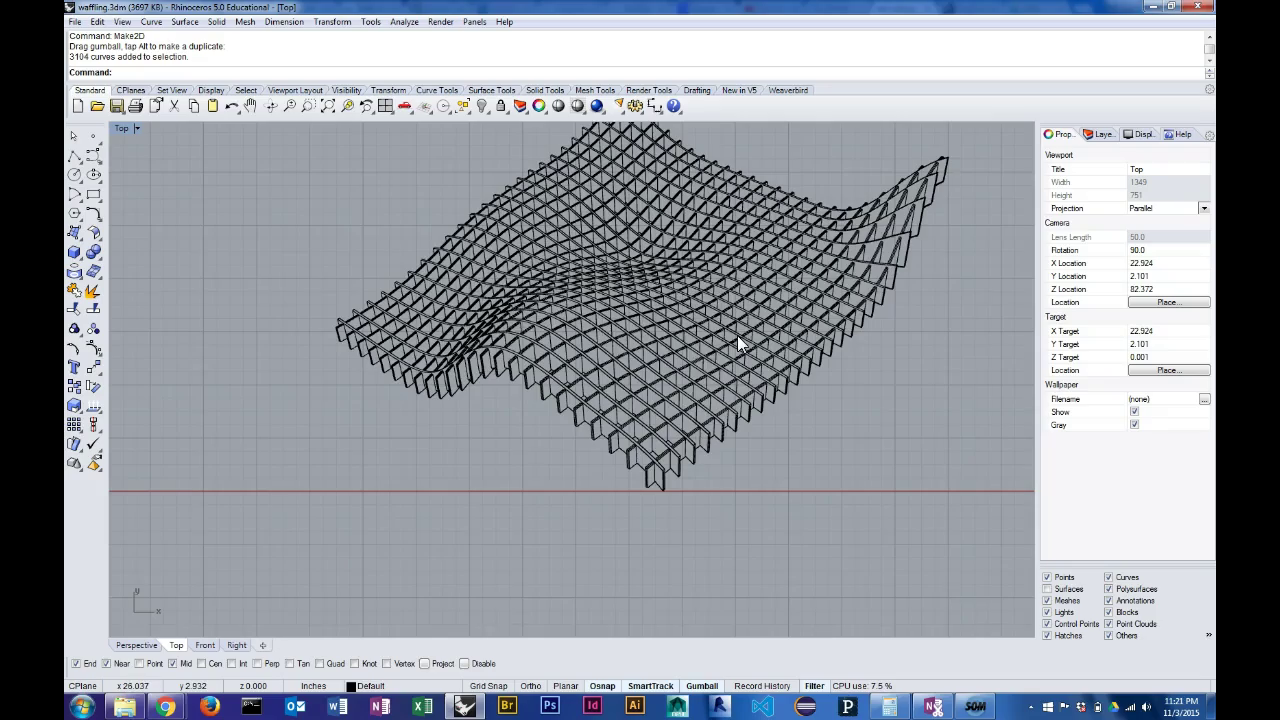
{"action": "right_click_drag", "start_coordinate": [433, 277], "coordinate": [681, 350]}
{"action": "scroll", "coordinate": [423, 296], "scroll_direction": "down", "scroll_amount": 10}
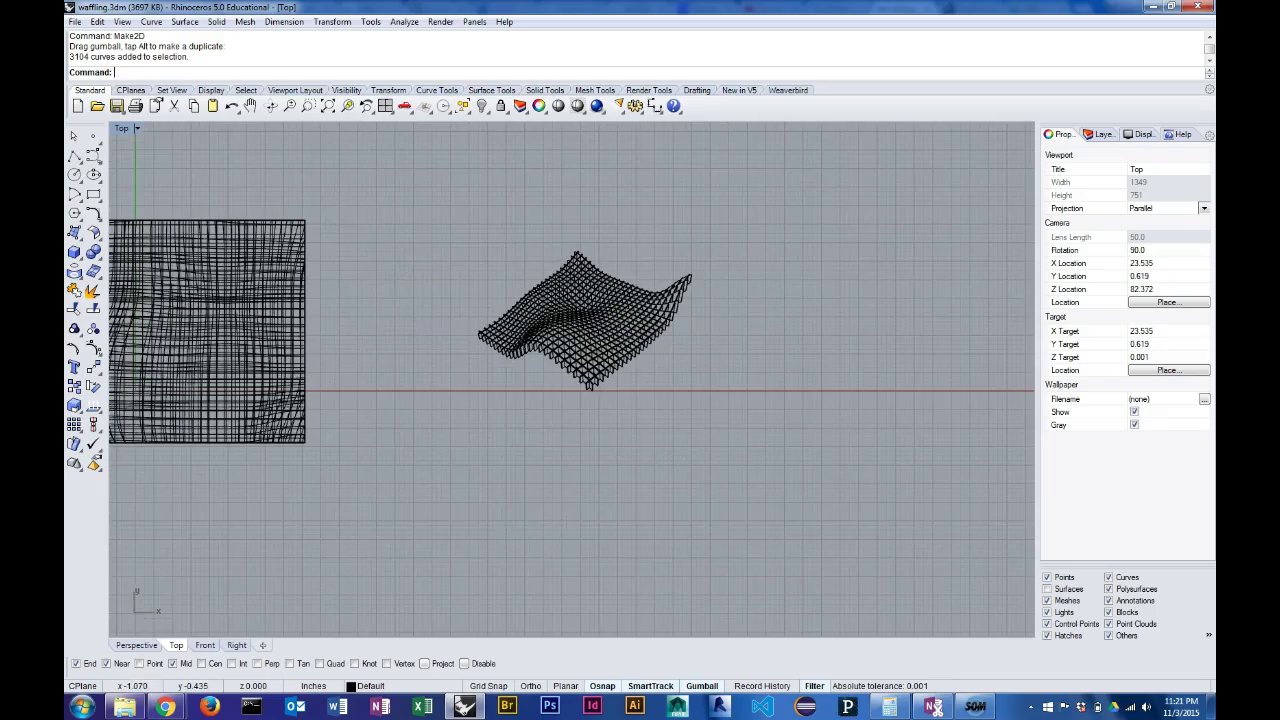
Step: Examine the thickened 3D waffle, one selected rib and the neighbouring rib and slot curve sets in the perspective view
{"action": "left_click", "coordinate": [140, 645]}
{"action": "right_click_drag", "start_coordinate": [337, 414], "coordinate": [603, 409]}
{"action": "scroll", "coordinate": [594, 496], "scroll_direction": "up", "scroll_amount": 8}
{"action": "scroll", "coordinate": [535, 400], "scroll_direction": "up", "scroll_amount": 4}
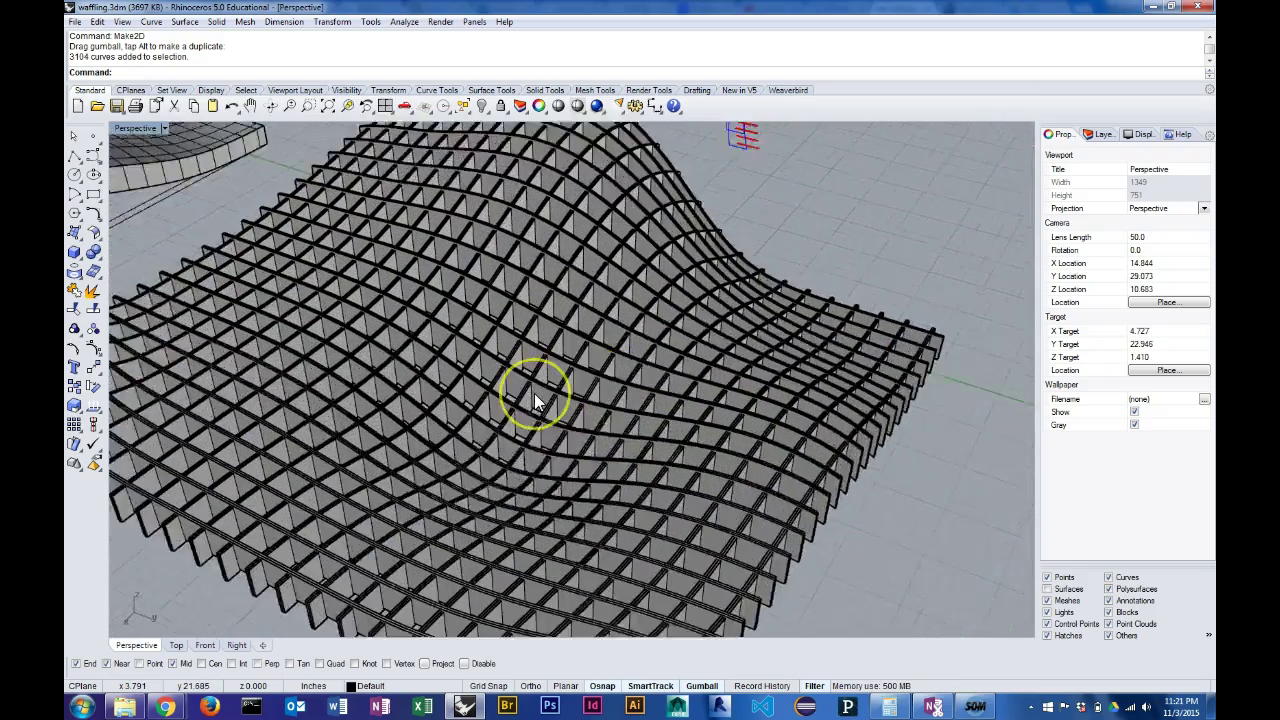
{"action": "scroll", "coordinate": [535, 400], "scroll_direction": "up", "scroll_amount": 3}
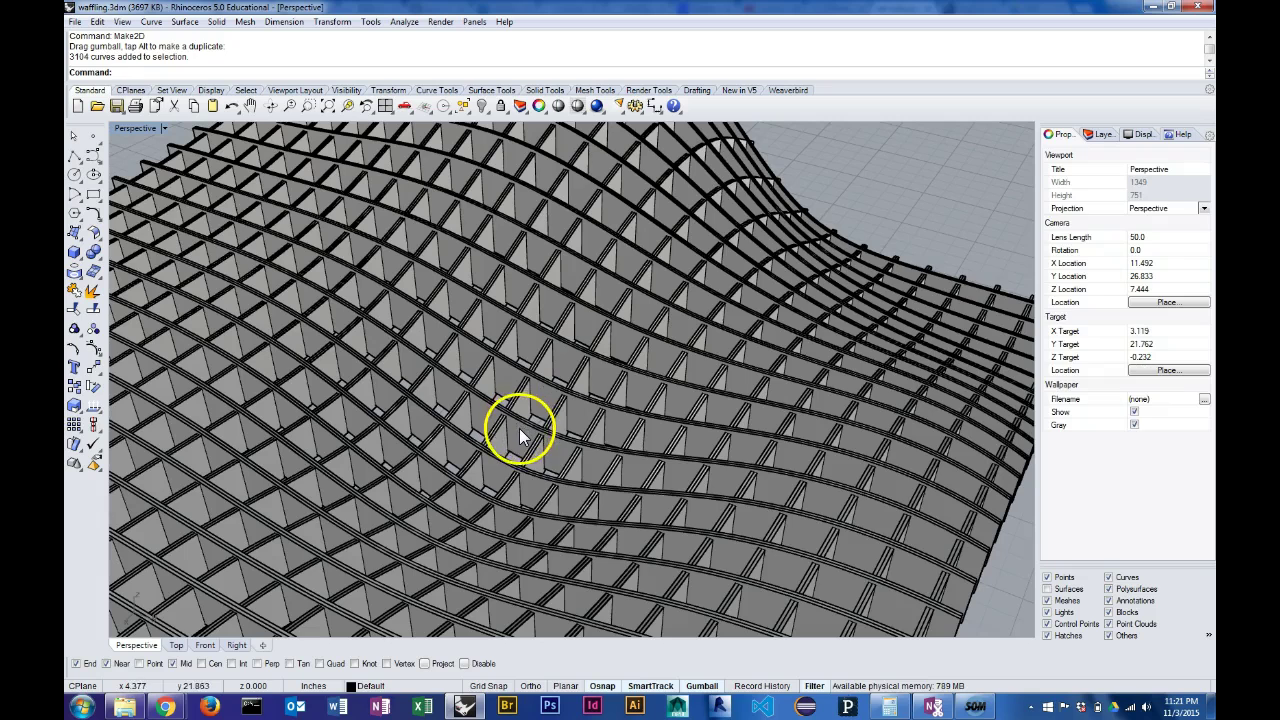
{"action": "left_click", "coordinate": [516, 433]}
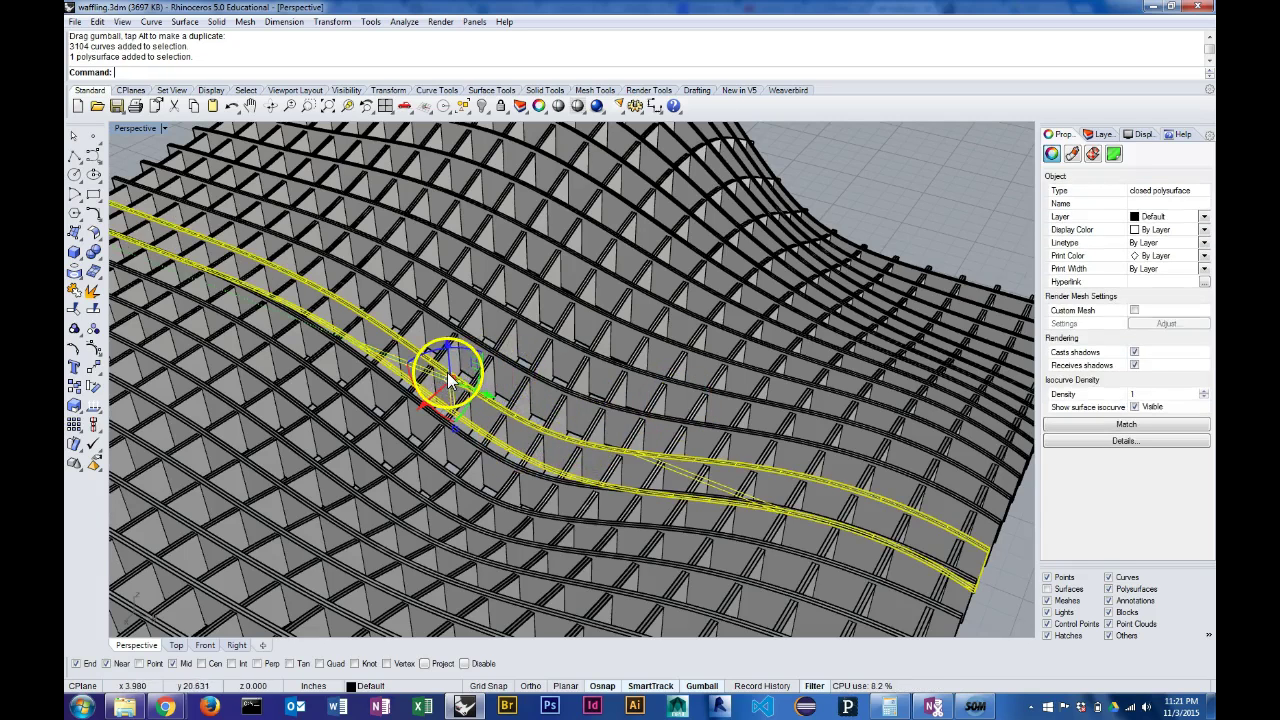
{"action": "scroll", "coordinate": [447, 372], "scroll_direction": "down", "scroll_amount": 2}
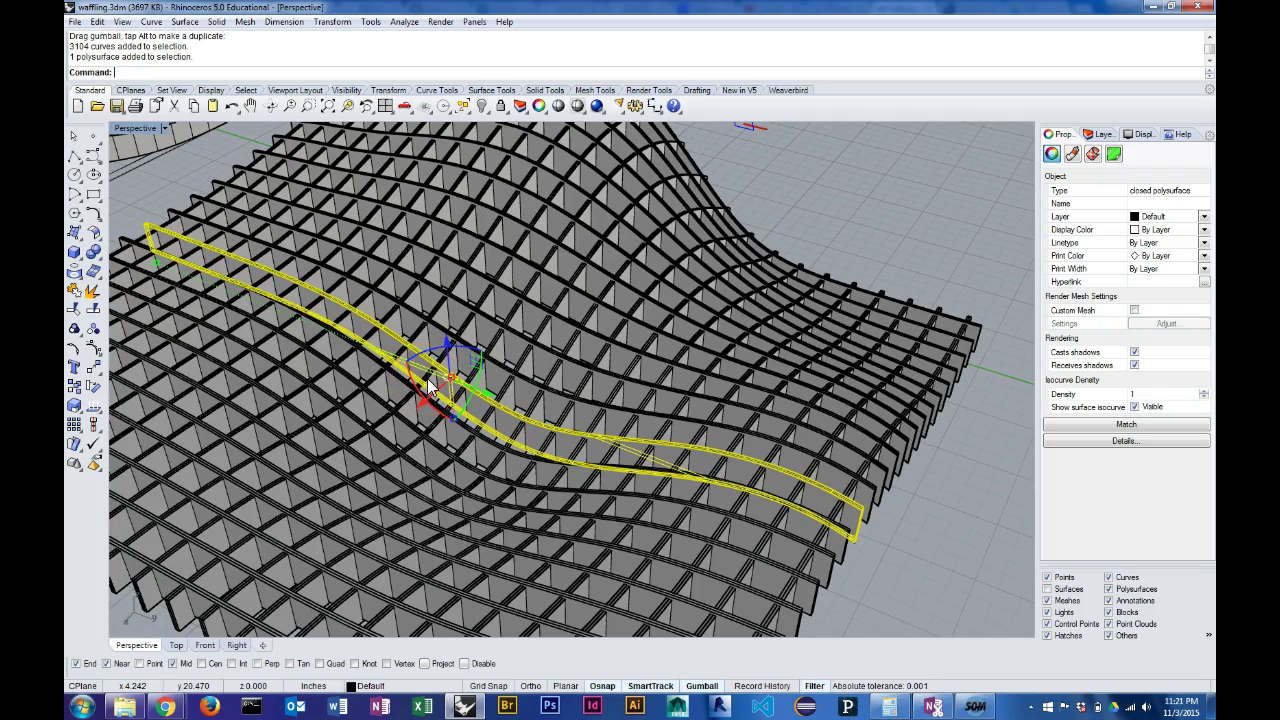
{"action": "scroll", "coordinate": [660, 455], "scroll_direction": "down", "scroll_amount": 5}
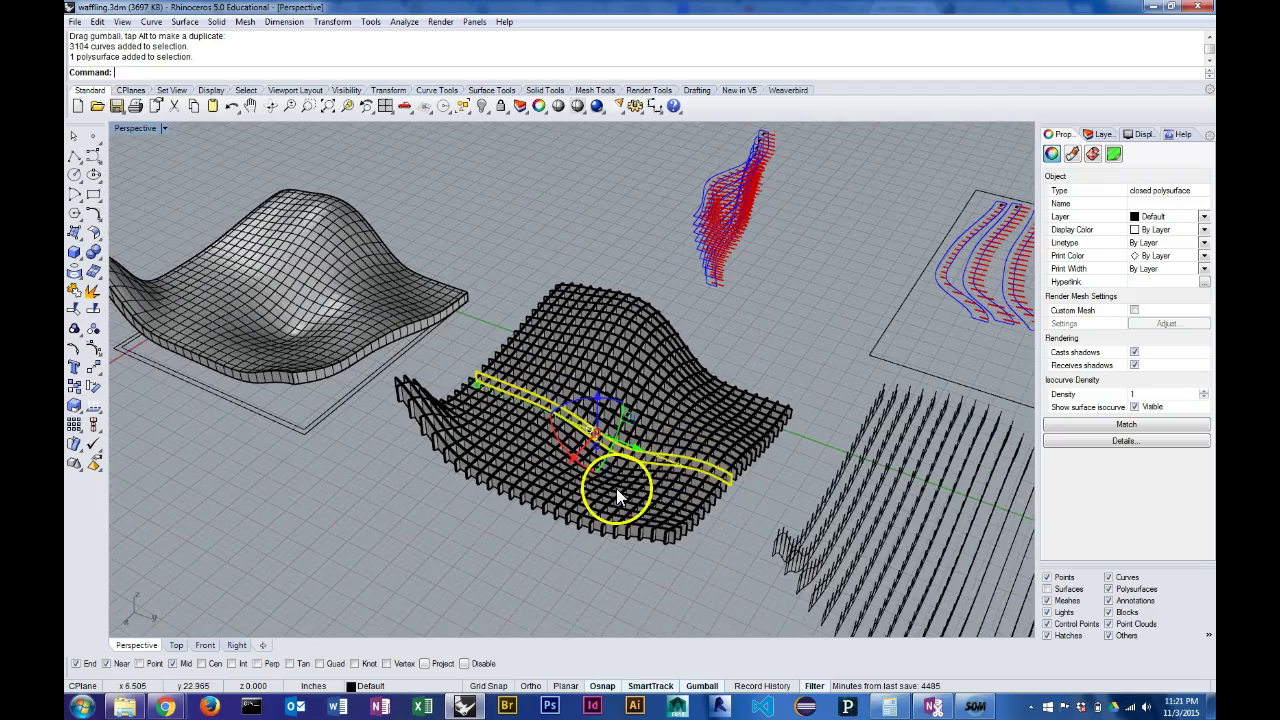
{"action": "scroll", "coordinate": [616, 488], "scroll_direction": "up", "scroll_amount": 3}
{"action": "right_click_drag", "start_coordinate": [865, 496], "coordinate": [519, 330], "text": "shift"}
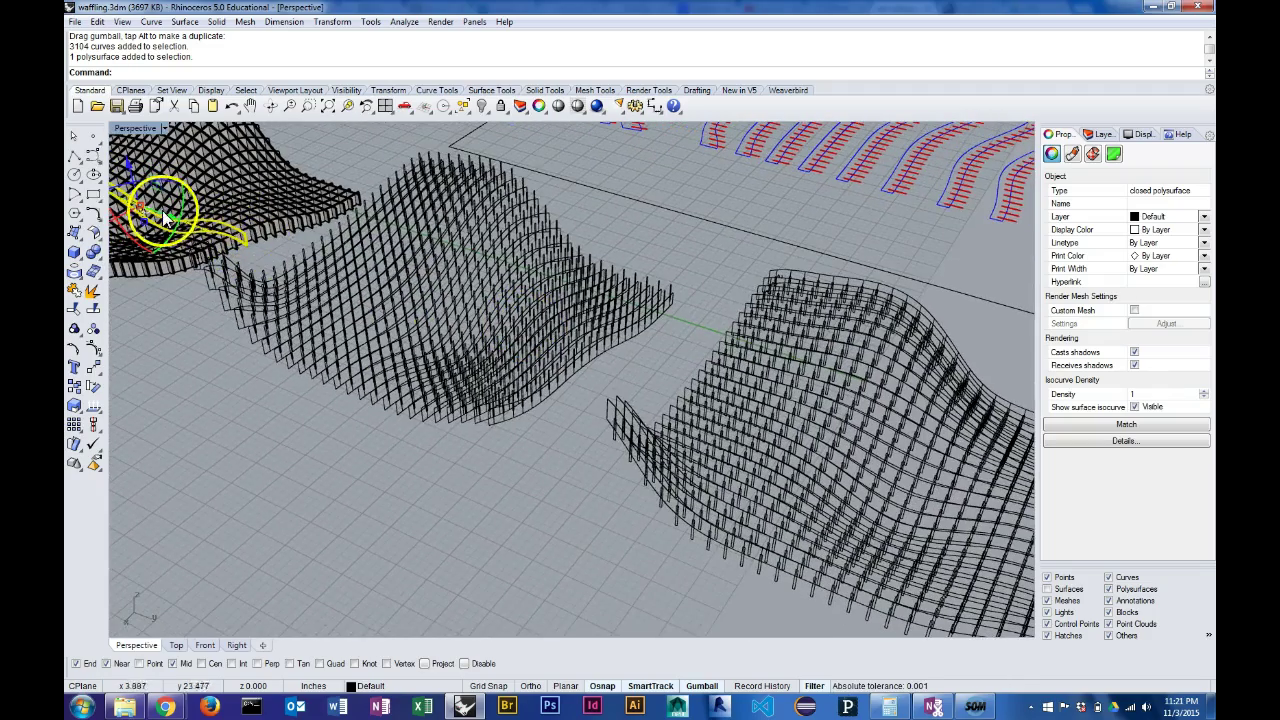
{"action": "right_click_drag", "start_coordinate": [505, 441], "coordinate": [710, 449]}
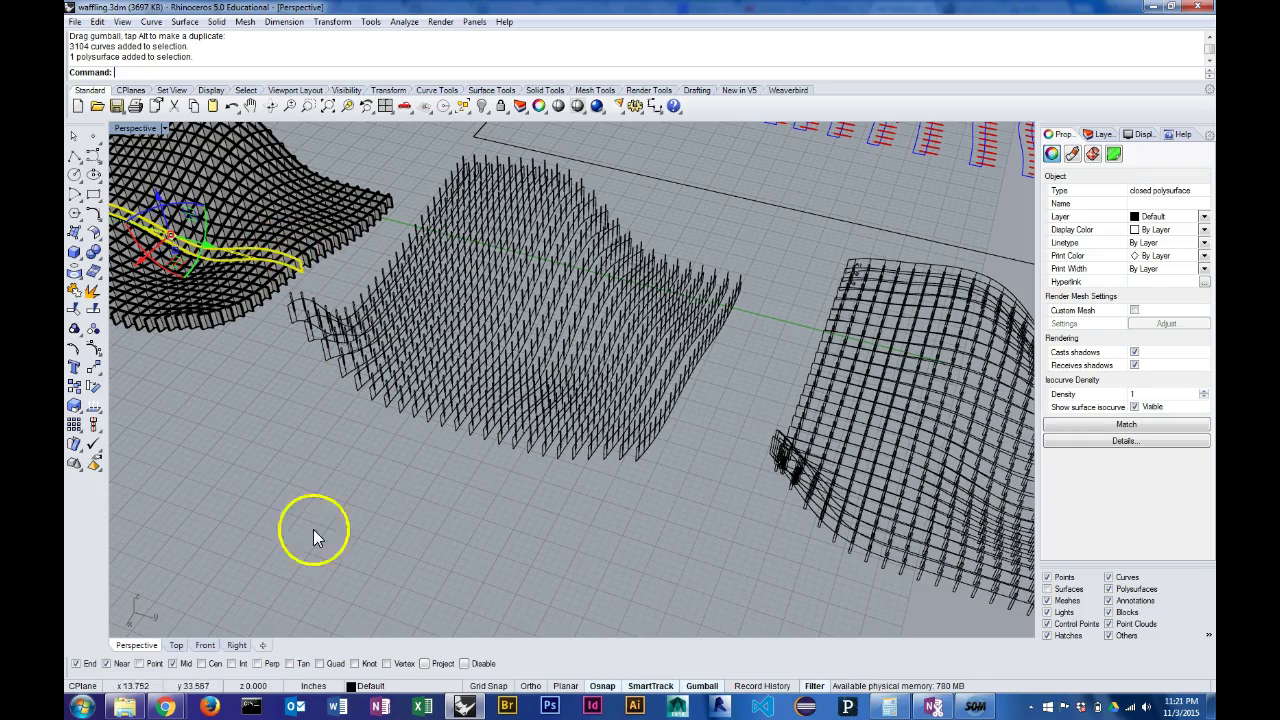
Step: Try to select one Y-direction waffle rib together with its matching outline and slot curves in the top view
{"action": "left_click", "coordinate": [176, 646]}
{"action": "scroll", "coordinate": [608, 421], "scroll_direction": "down", "scroll_amount": 8}
{"action": "right_click_drag", "start_coordinate": [506, 368], "coordinate": [628, 514]}
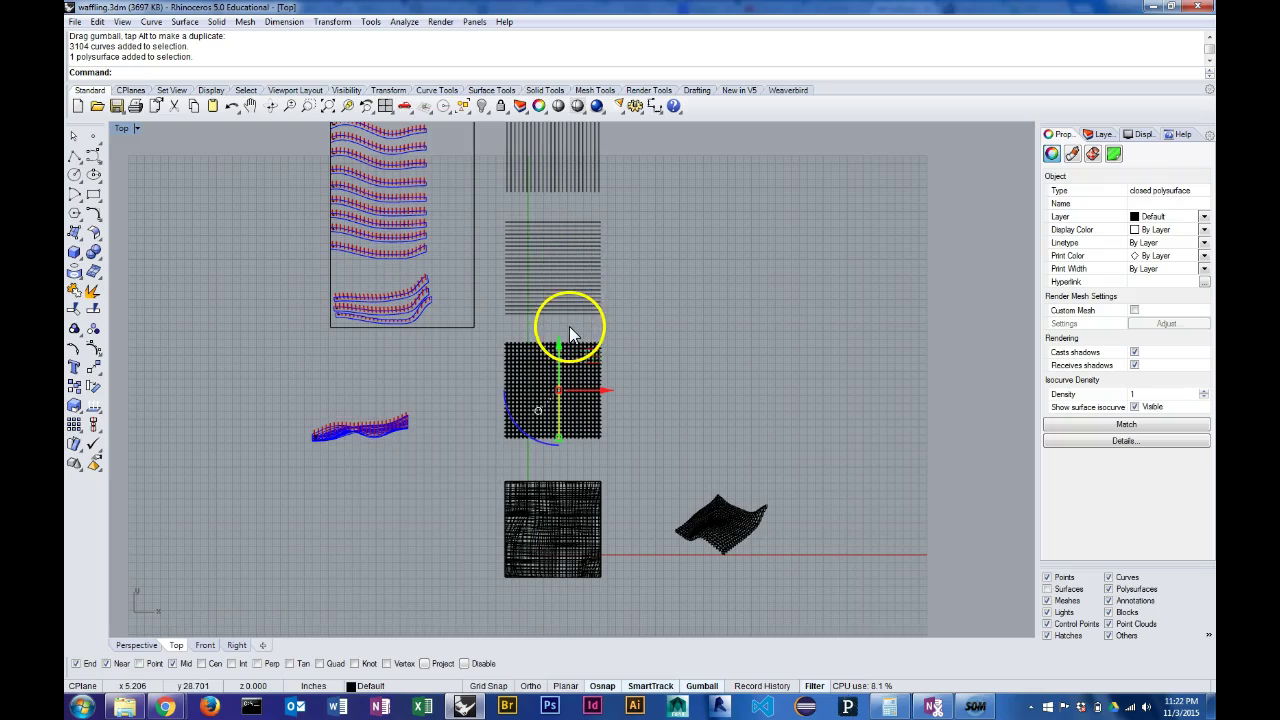
{"action": "scroll", "coordinate": [543, 366], "scroll_direction": "up", "scroll_amount": 3}
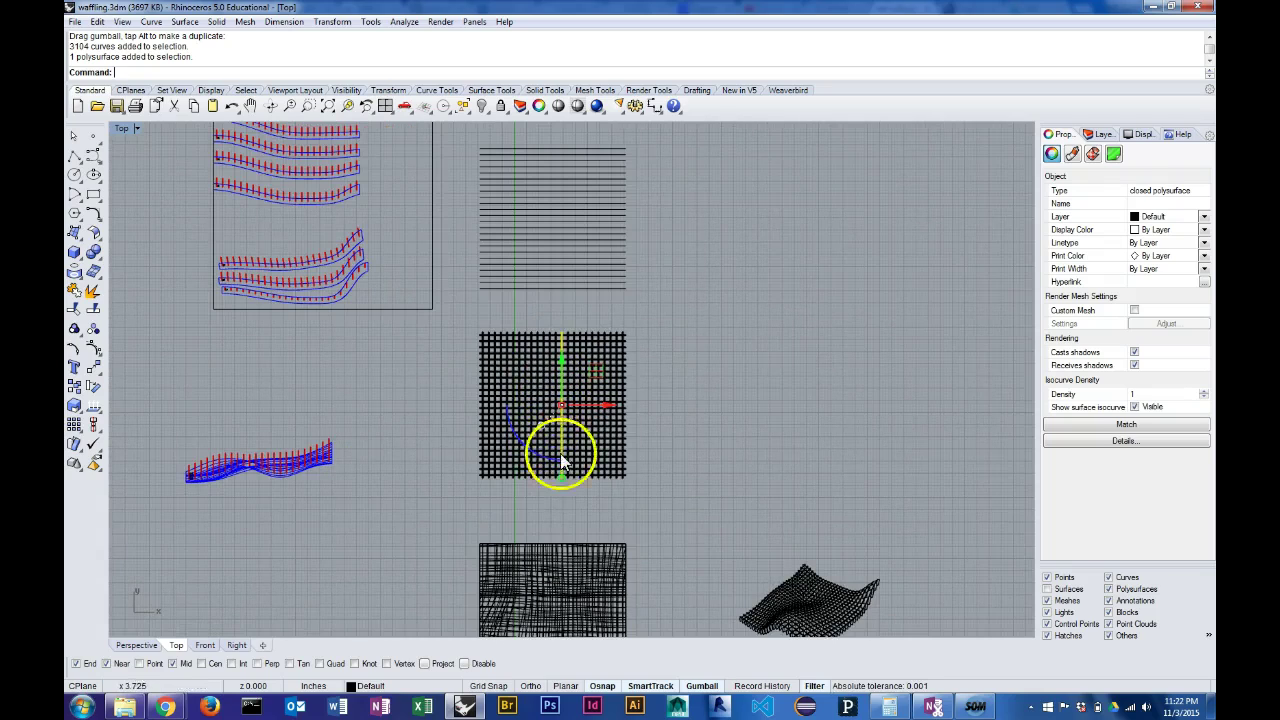
{"action": "scroll", "coordinate": [560, 471], "scroll_direction": "down", "scroll_amount": 2}
{"action": "right_click_drag", "start_coordinate": [591, 357], "coordinate": [593, 465]}
{"action": "scroll", "coordinate": [598, 463], "scroll_direction": "up", "scroll_amount": 2}
{"action": "left_click", "coordinate": [571, 623]}
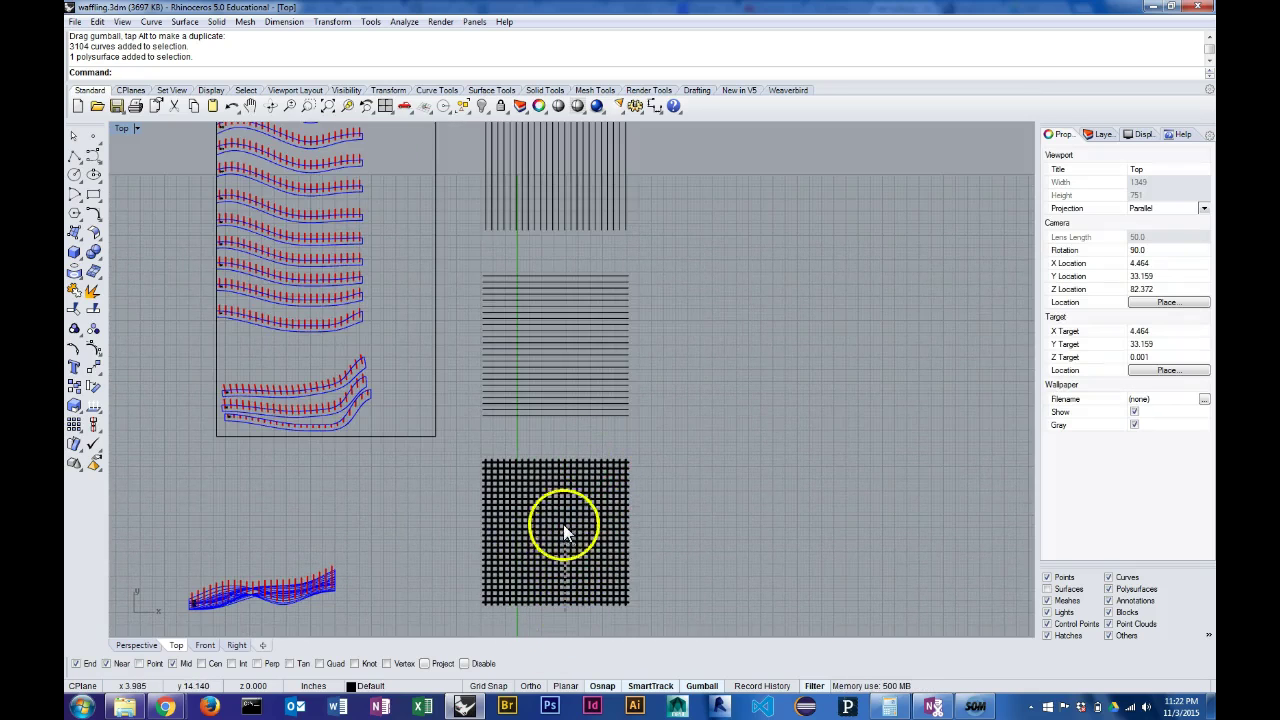
{"action": "left_click", "coordinate": [563, 176]}
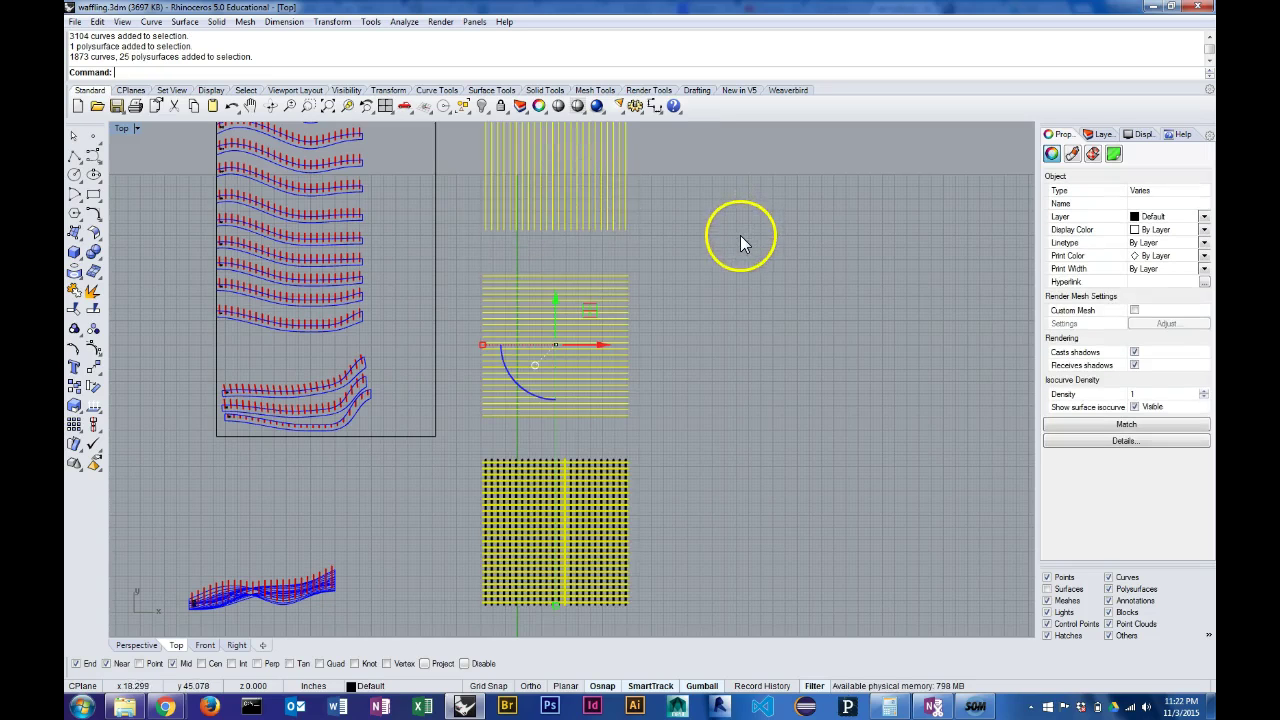
{"action": "left_click", "coordinate": [671, 211]}
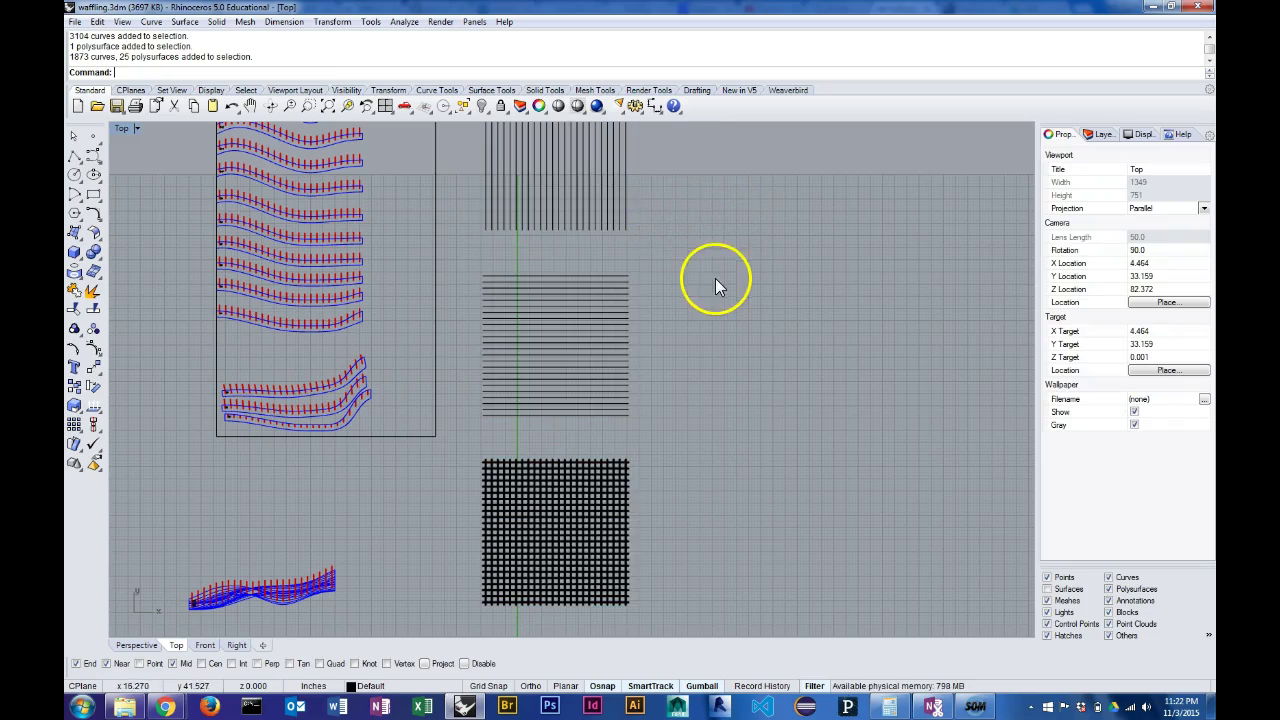
Step: Ungroup Group06, the set of rib outlines running along Y, and clear the selection
{"action": "left_click", "coordinate": [604, 225]}
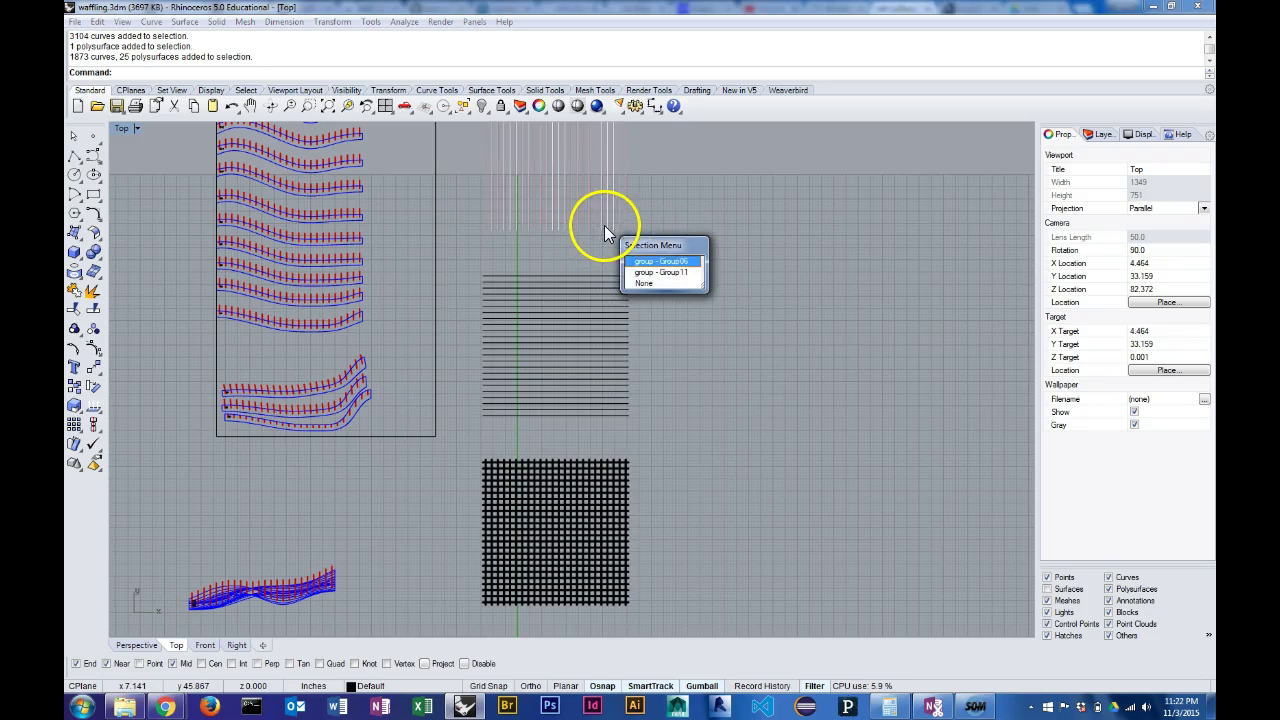
{"action": "left_click", "coordinate": [656, 256]}
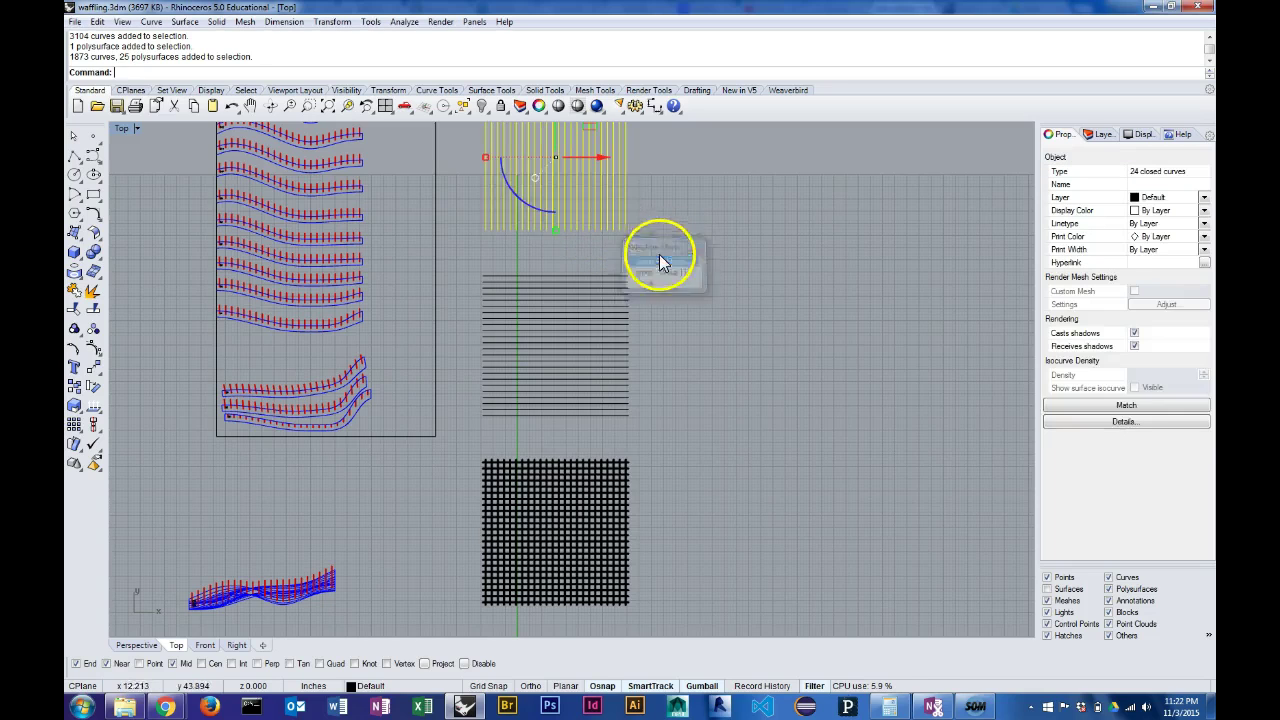
{"action": "left_click", "coordinate": [93, 330]}
{"action": "left_click", "coordinate": [761, 329]}
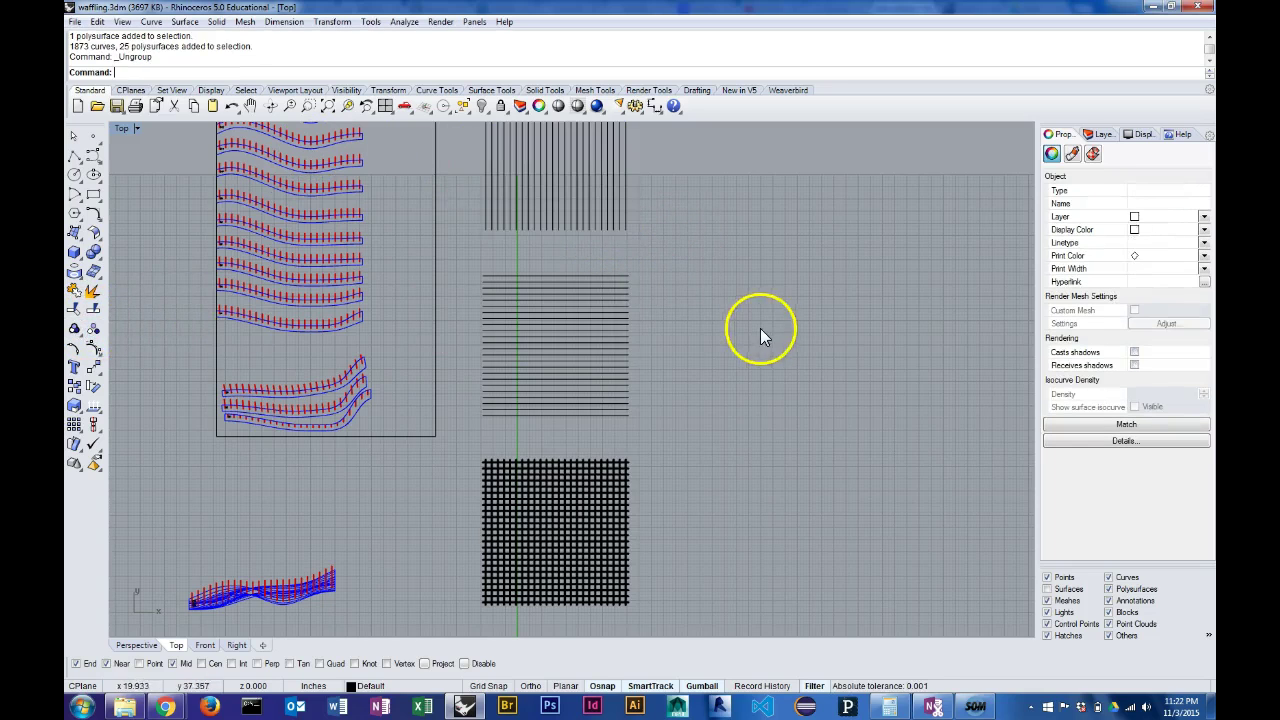
Step: Select one rib of the waffle and its aligned outline and slot curves with a crossing selection in the top view
{"action": "left_click", "coordinate": [598, 488]}
{"action": "left_click", "coordinate": [624, 518]}
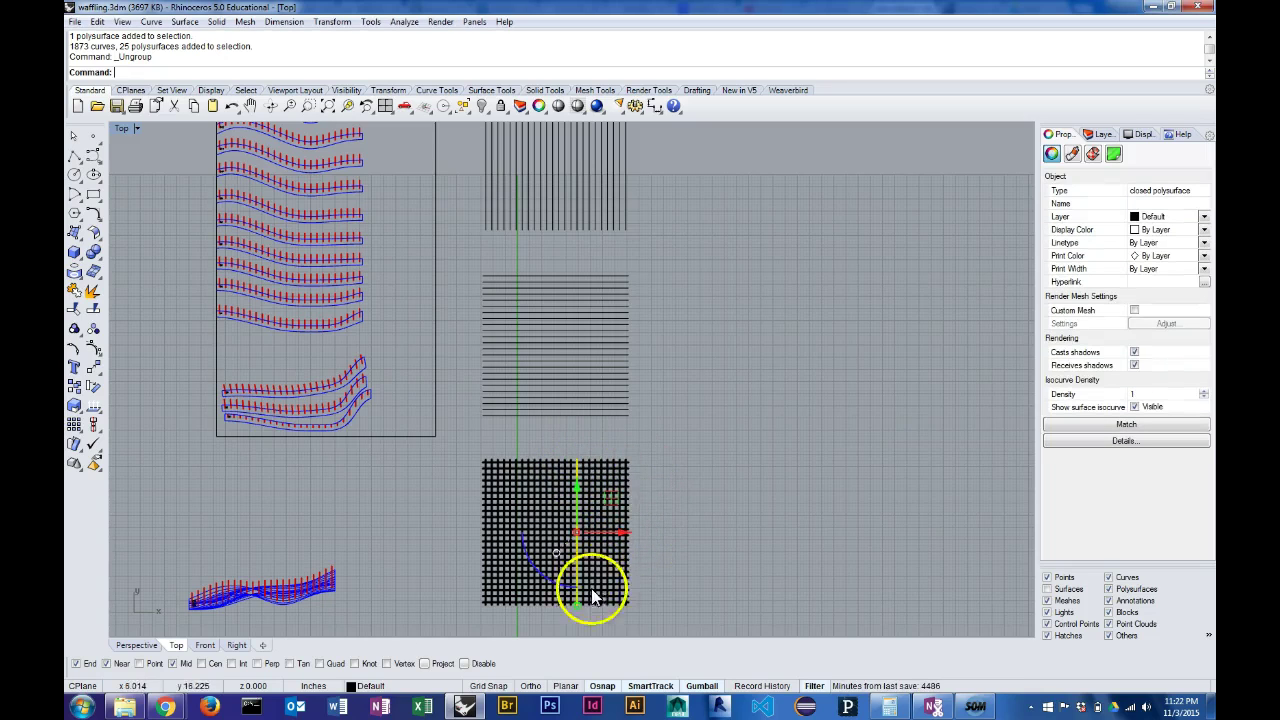
{"action": "left_click", "coordinate": [578, 612]}
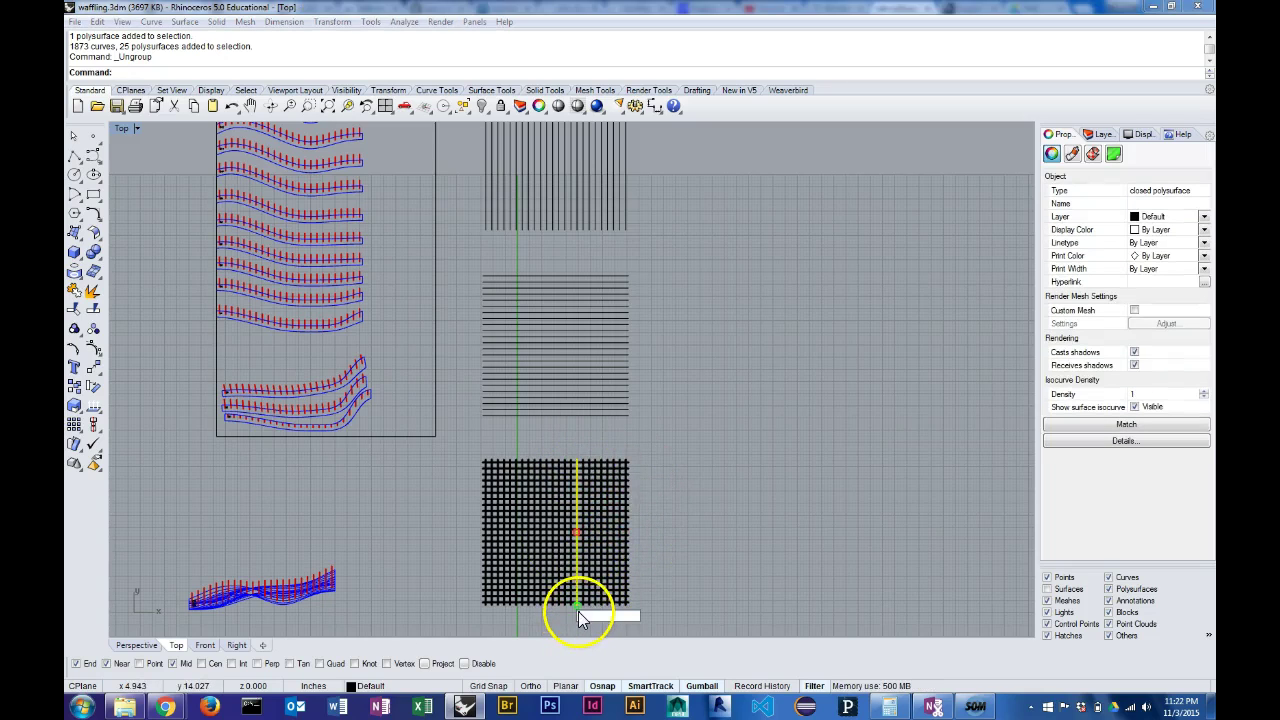
{"action": "key", "text": "Escape"}
{"action": "left_click_drag", "start_coordinate": [578, 610], "coordinate": [575, 494]}
{"action": "left_click_drag", "start_coordinate": [568, 292], "coordinate": [577, 213]}
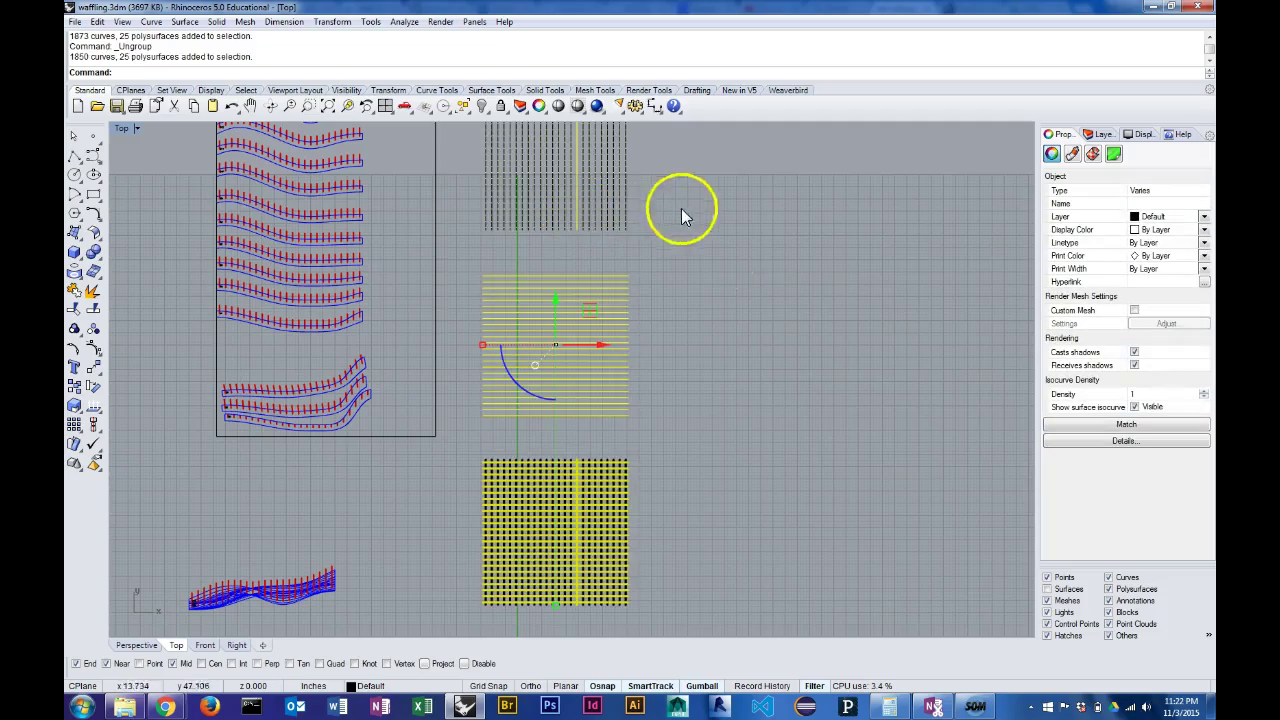
Step: Inspect the selected slot curves and a single rib outline up close in the perspective view, and clear the selection
{"action": "right_click_drag", "start_coordinate": [724, 270], "coordinate": [545, 376]}
{"action": "left_click", "coordinate": [136, 645]}
{"action": "scroll", "coordinate": [545, 376], "scroll_direction": "up", "scroll_amount": 7}
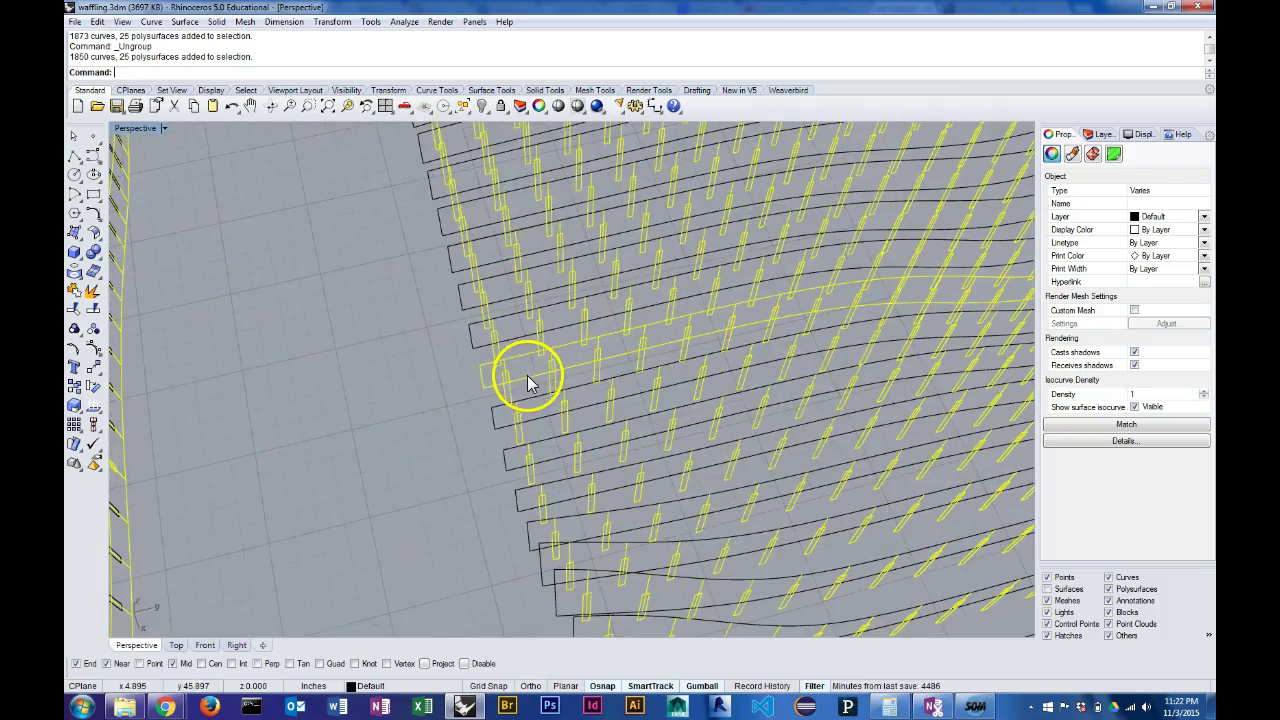
{"action": "left_click", "coordinate": [529, 375]}
{"action": "right_click_drag", "start_coordinate": [423, 378], "coordinate": [580, 429]}
{"action": "key", "text": "Escape"}
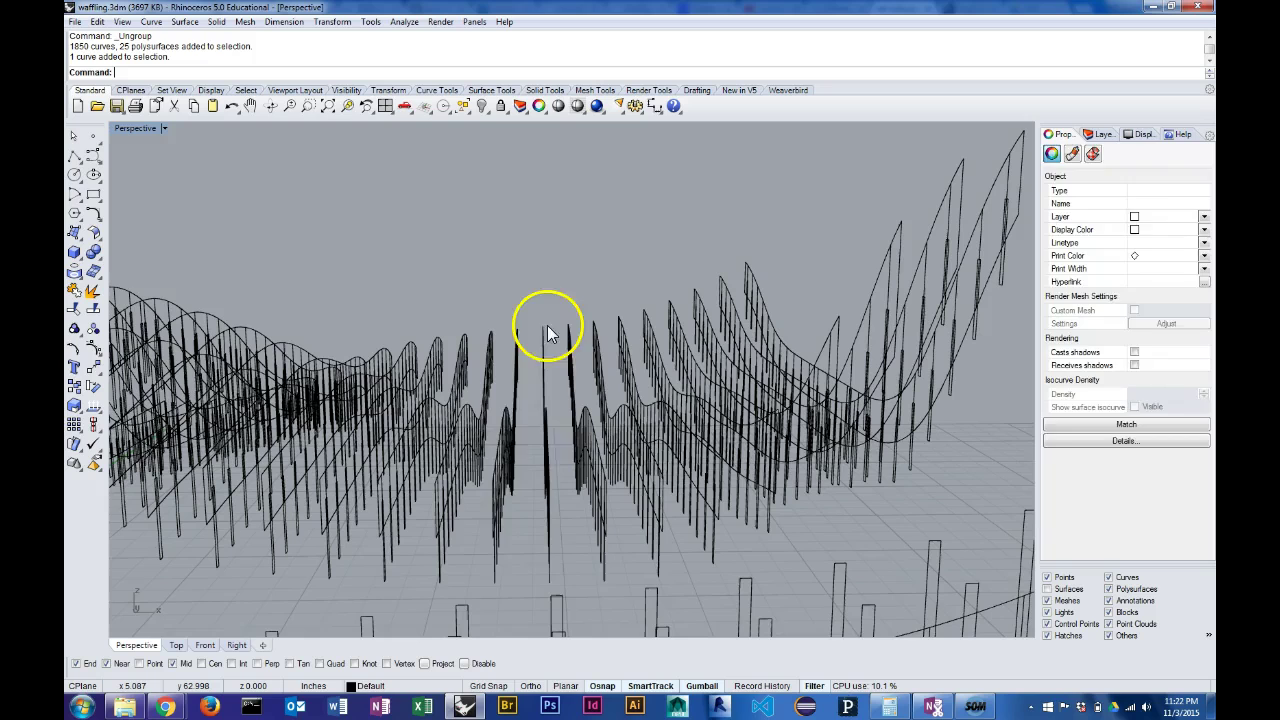
Step: Ungroup the lower set of slot rectangles crossing the Y-direction ribs and clear the selection
{"action": "left_click_drag", "start_coordinate": [530, 579], "coordinate": [534, 581]}
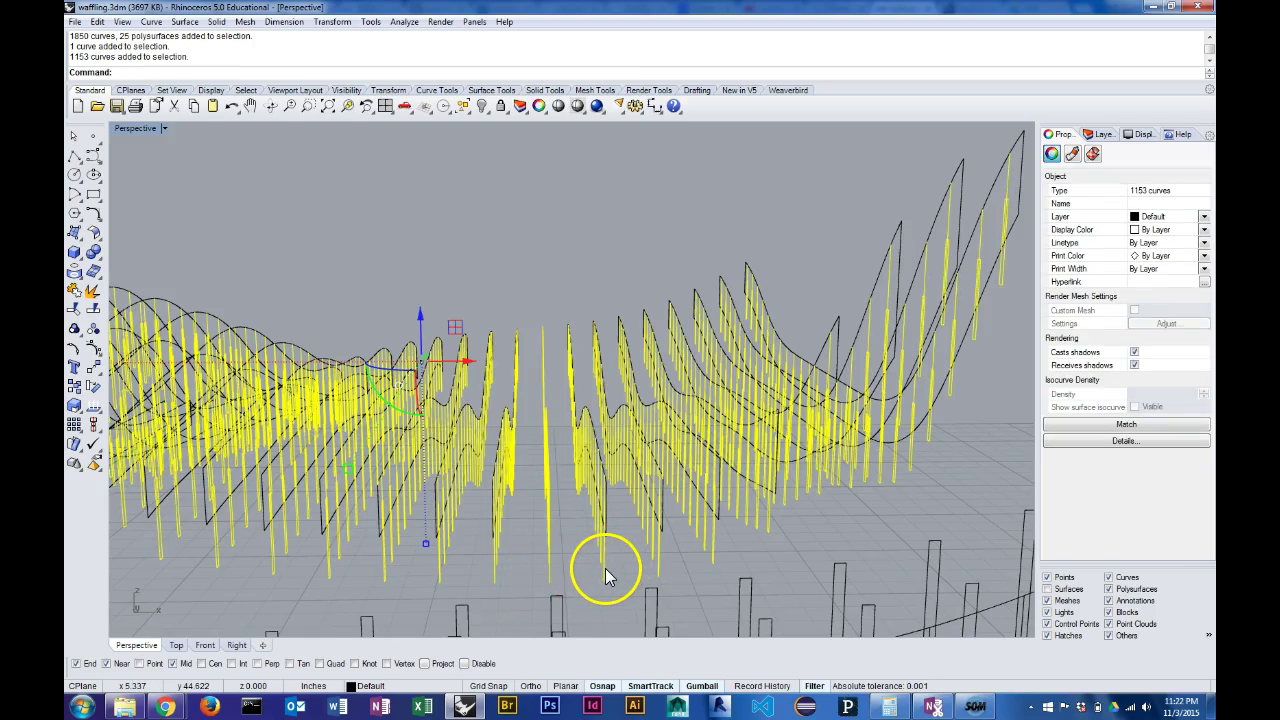
{"action": "left_click", "coordinate": [605, 570]}
{"action": "left_click", "coordinate": [548, 577]}
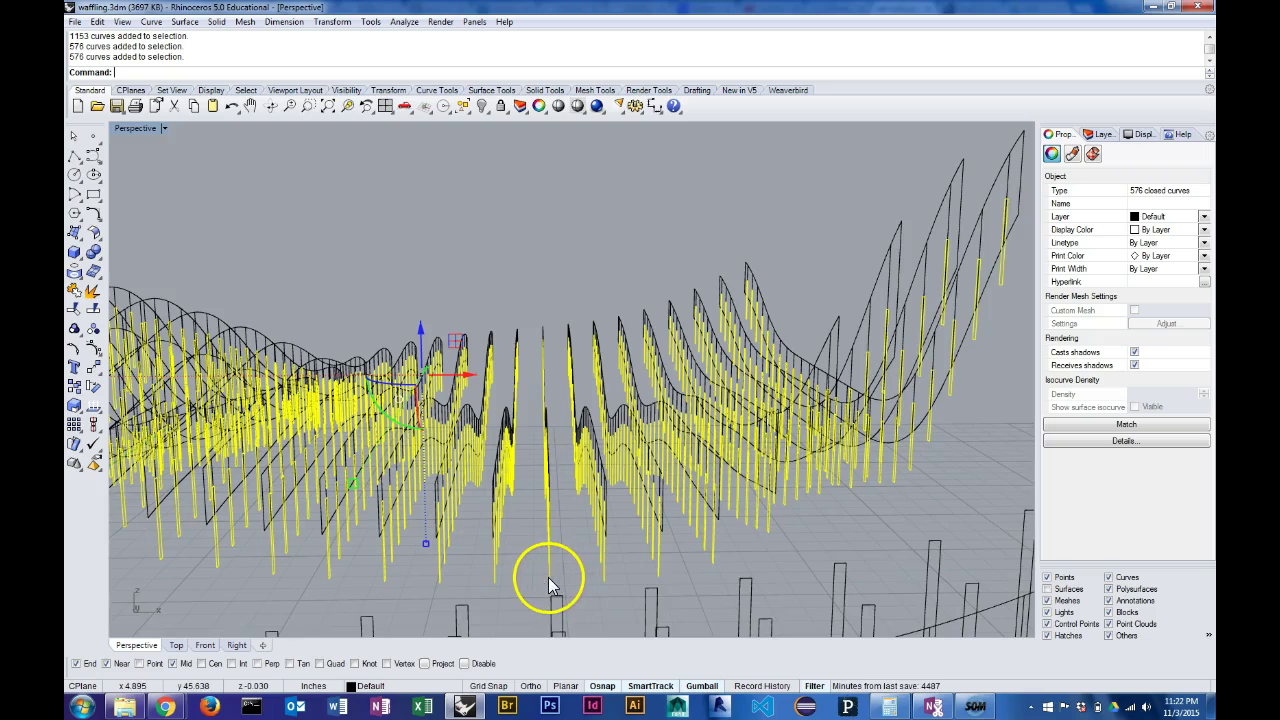
{"action": "left_click", "coordinate": [562, 571]}
{"action": "left_click", "coordinate": [548, 574]}
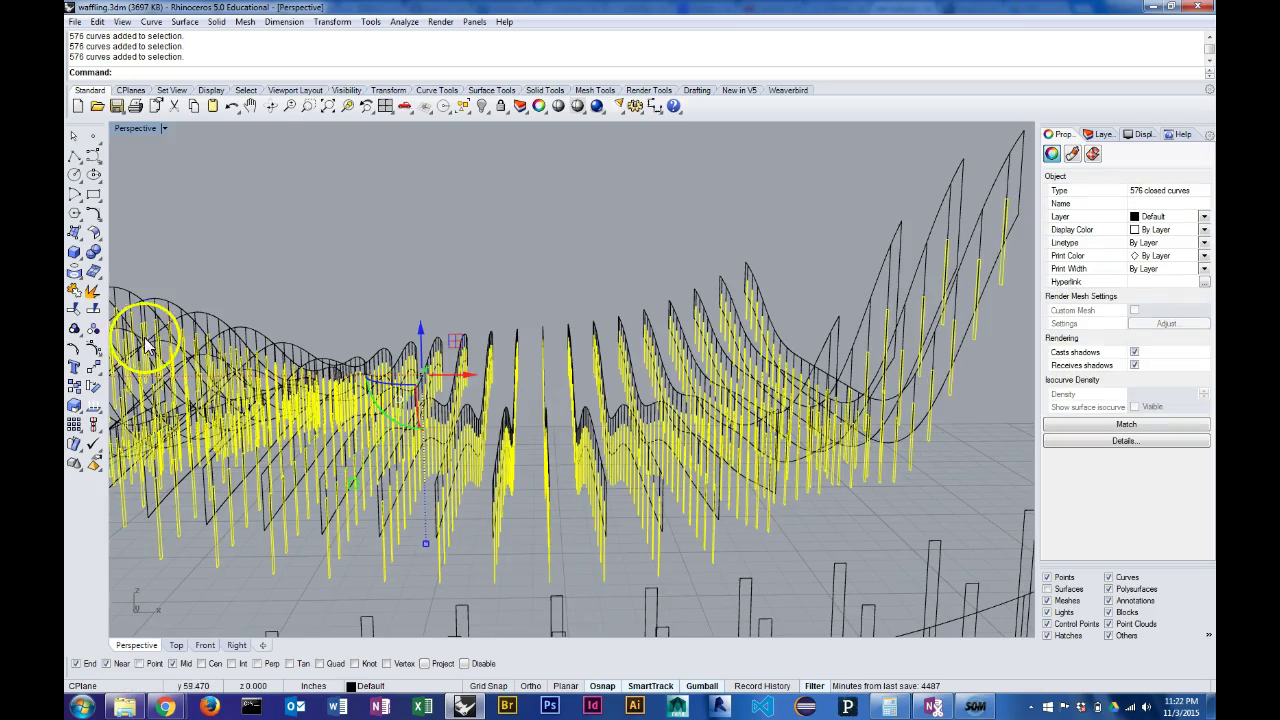
{"action": "right_click", "coordinate": [93, 328]}
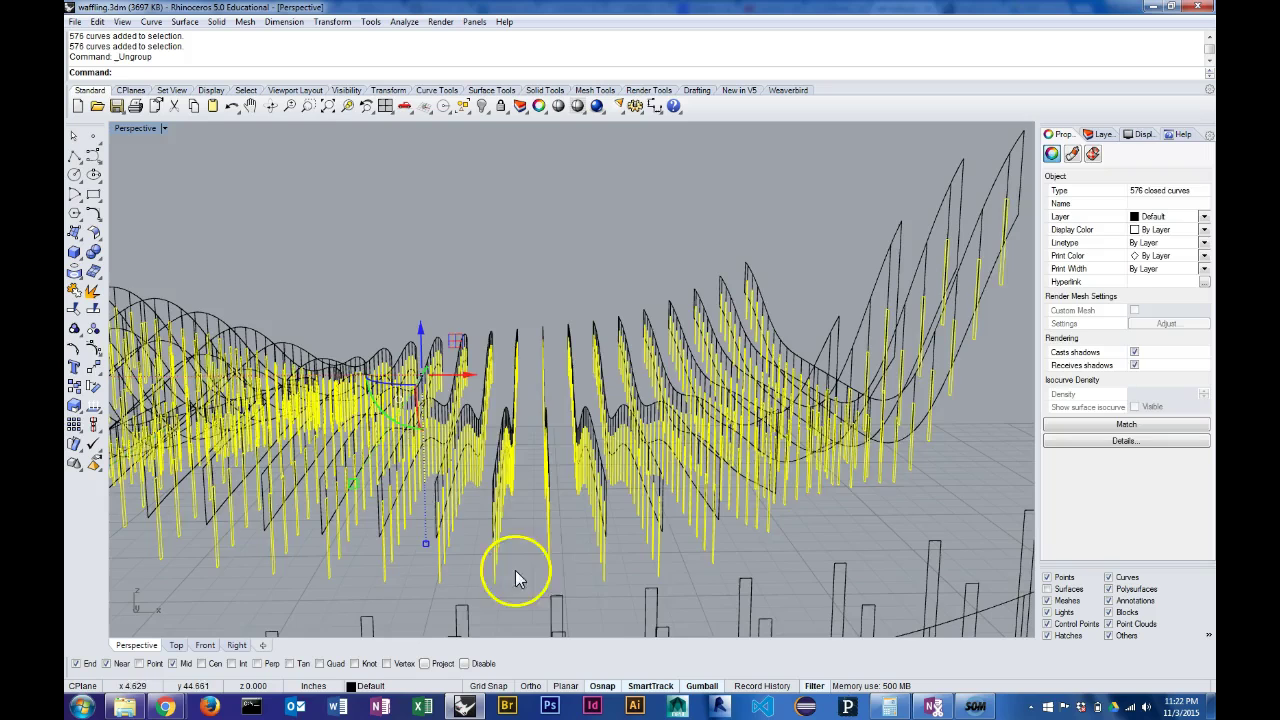
{"action": "left_click", "coordinate": [557, 577]}
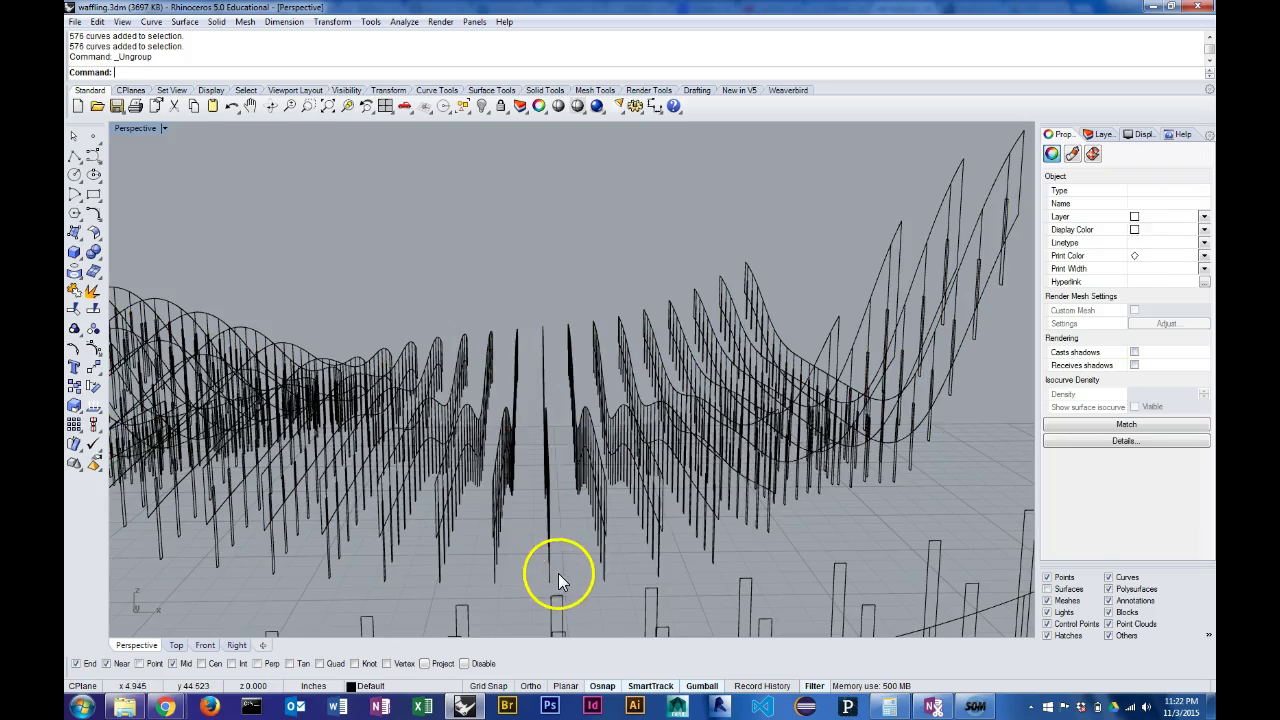
Step: Select one central rib outline with its slot rectangles, exclude the remaining grouped slot curves, and copy the selection to the clipboard
{"action": "left_click", "coordinate": [535, 312]}
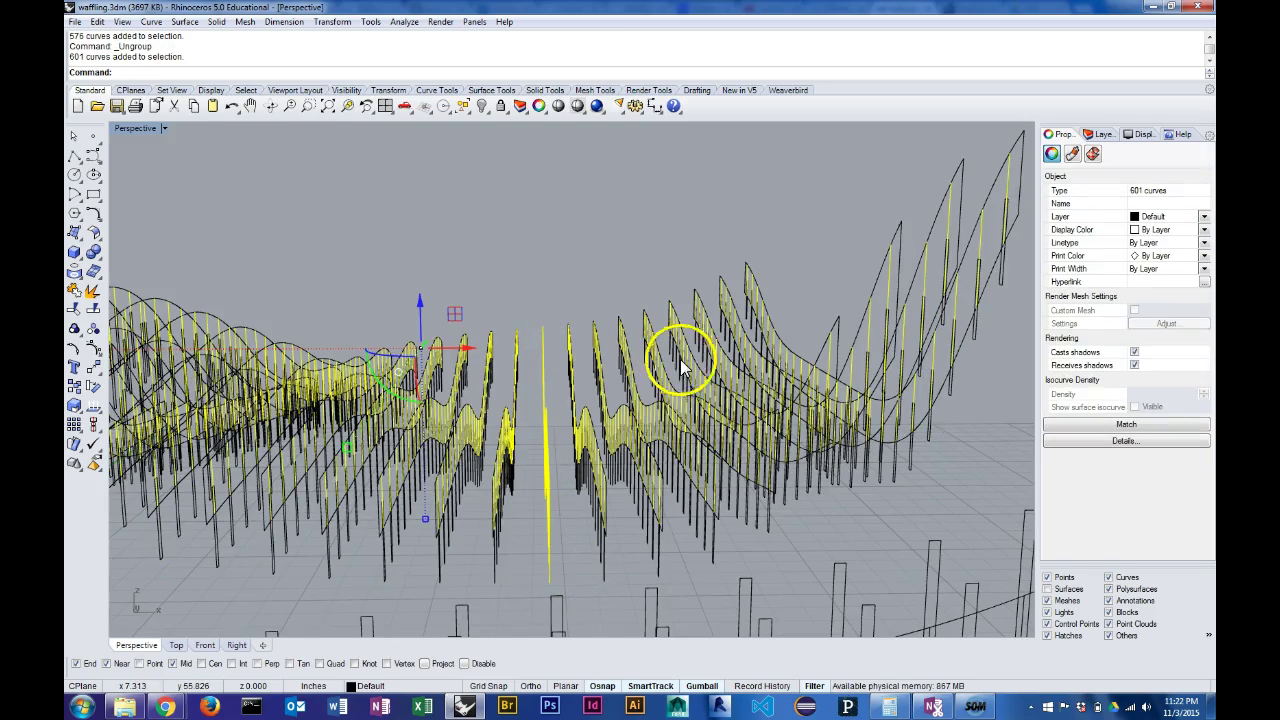
{"action": "left_click", "coordinate": [889, 273], "text": "ctrl"}
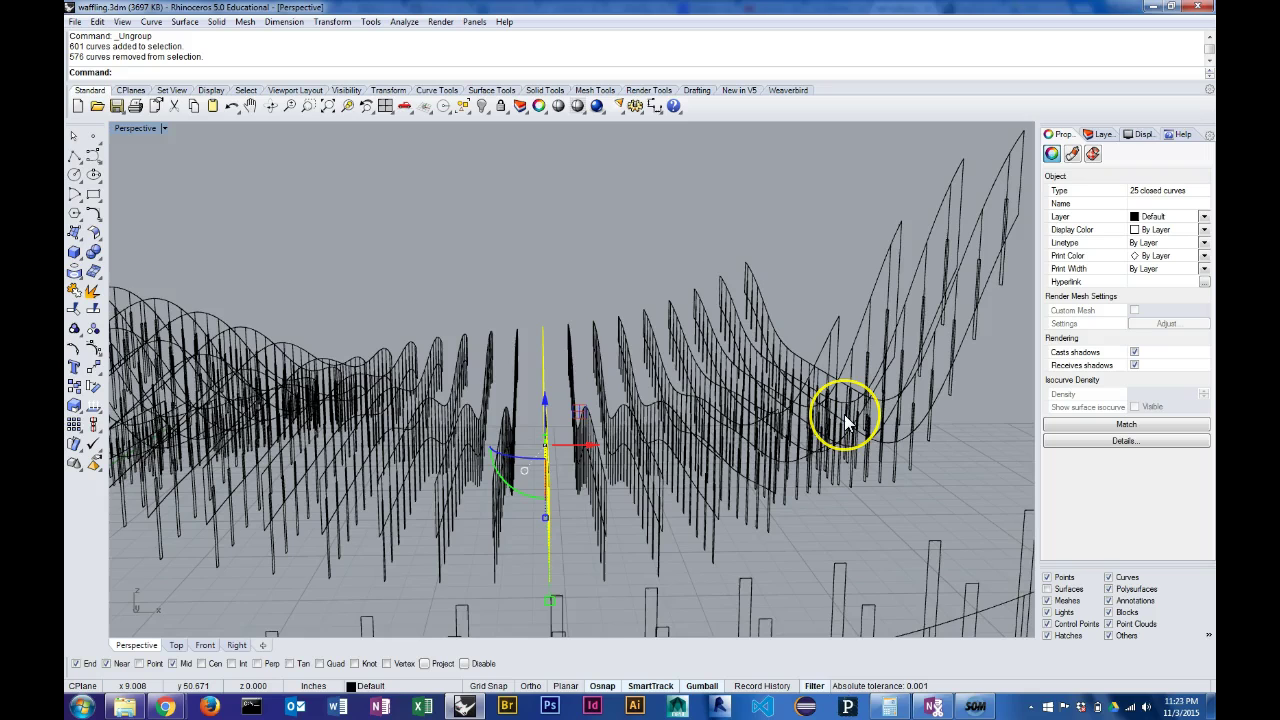
{"action": "key", "text": "ctrl+c"}
Step: Move the selected rib outline and its slot rectangles straight up, clear of the other ribs, and deselect them
{"action": "right_click_drag", "start_coordinate": [547, 399], "coordinate": [571, 380]}
{"action": "left_click_drag", "start_coordinate": [571, 380], "coordinate": [571, 163]}
{"action": "left_click", "coordinate": [679, 175]}
Step: Trim away the slot rectangle portions hanging below the isolated rib's lower edge, using the rib outline as the cutting edge
{"action": "right_click_drag", "start_coordinate": [679, 175], "coordinate": [671, 288]}
{"action": "scroll", "coordinate": [671, 286], "scroll_direction": "up", "scroll_amount": 4}
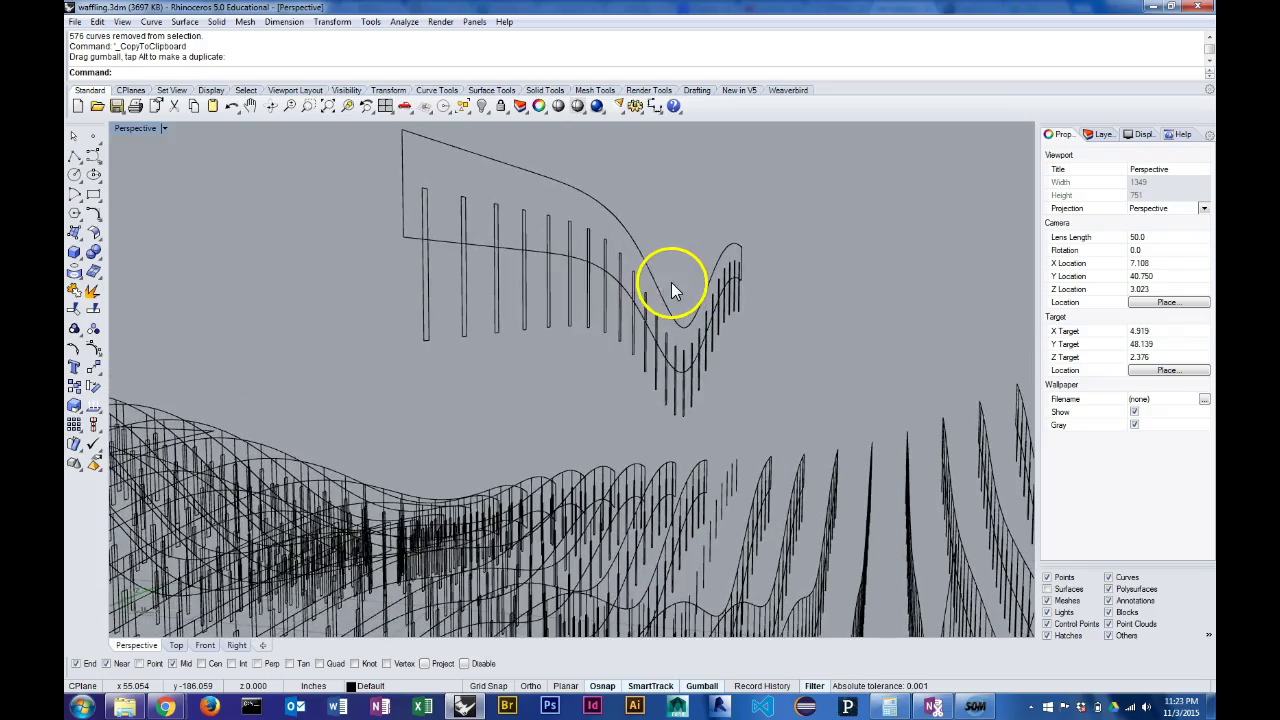
{"action": "left_click", "coordinate": [631, 251]}
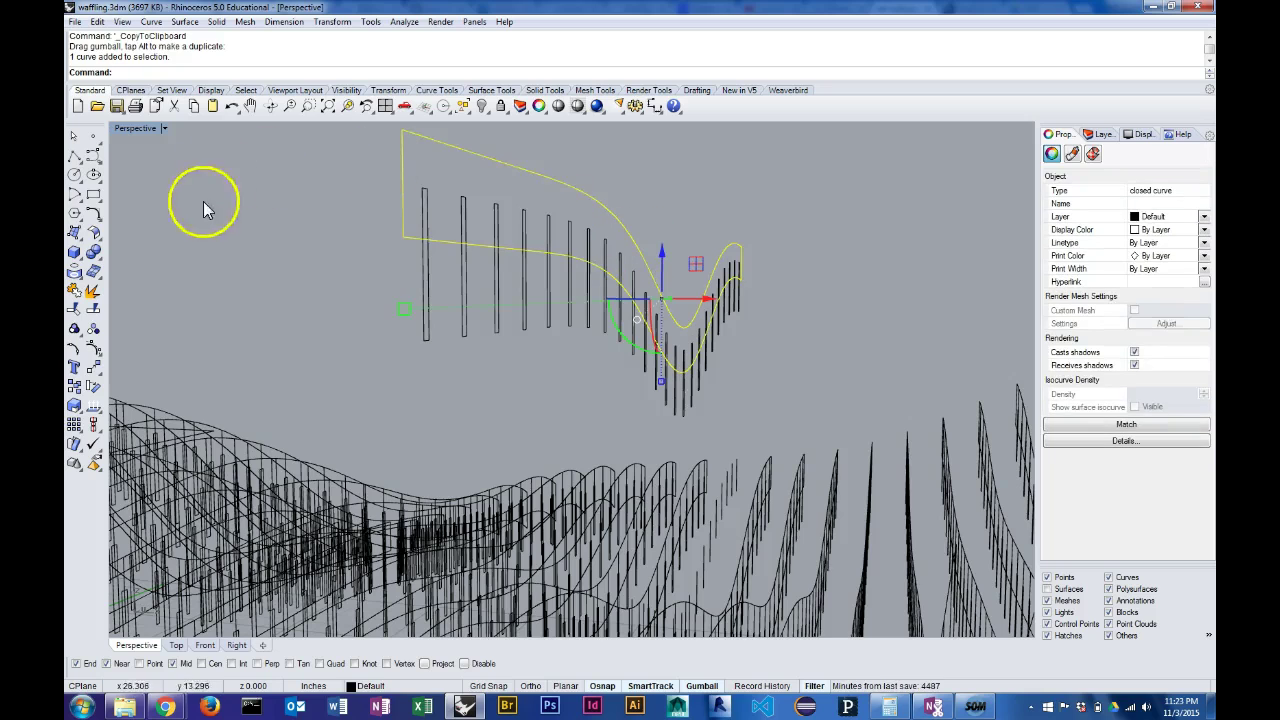
{"action": "left_click", "coordinate": [77, 310]}
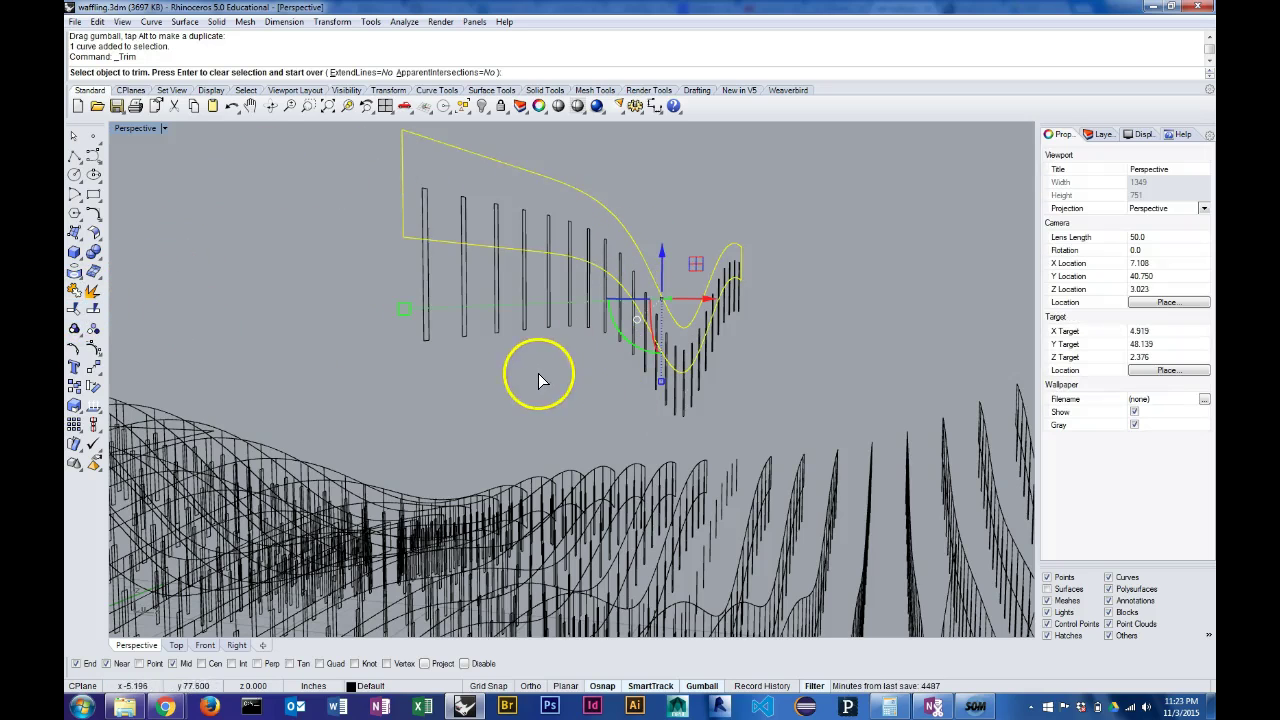
{"action": "left_click_drag", "start_coordinate": [595, 364], "coordinate": [412, 287]}
{"action": "left_click_drag", "start_coordinate": [720, 417], "coordinate": [617, 380]}
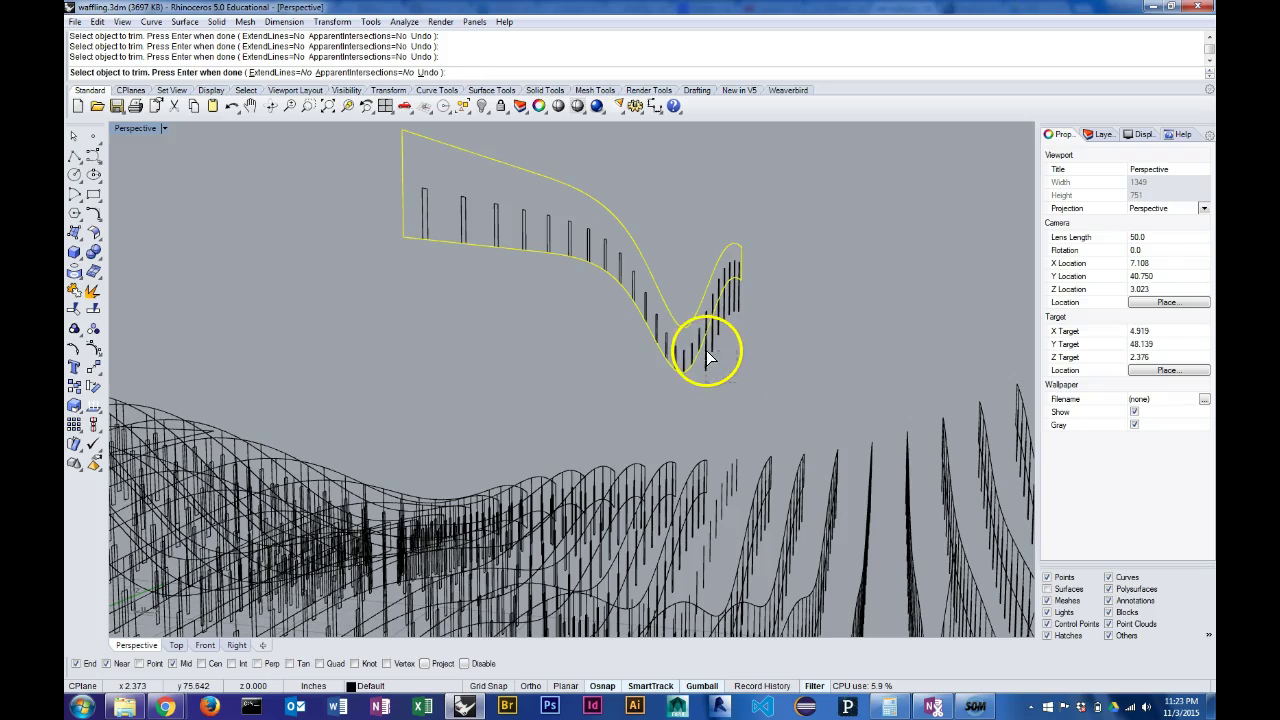
Step: Trim off the remaining slot ends below the rib's narrow end, check the cut slots along the edge, and finish the trim
{"action": "scroll", "coordinate": [750, 327], "scroll_direction": "up", "scroll_amount": 2}
{"action": "left_click_drag", "start_coordinate": [709, 300], "coordinate": [711, 306]}
{"action": "right_click_drag", "start_coordinate": [508, 305], "coordinate": [467, 338]}
{"action": "scroll", "coordinate": [471, 336], "scroll_direction": "up", "scroll_amount": 7}
{"action": "scroll", "coordinate": [471, 336], "scroll_direction": "down", "scroll_amount": 1}
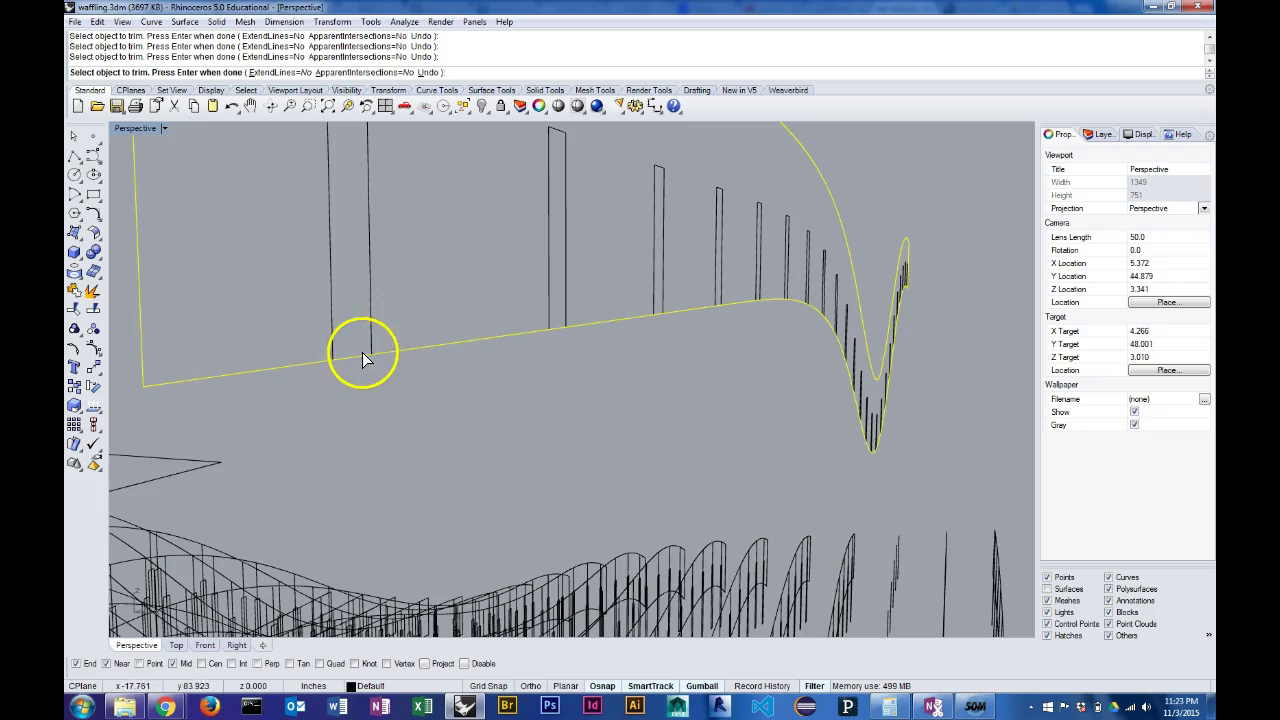
{"action": "right_click_drag", "start_coordinate": [356, 356], "coordinate": [428, 377]}
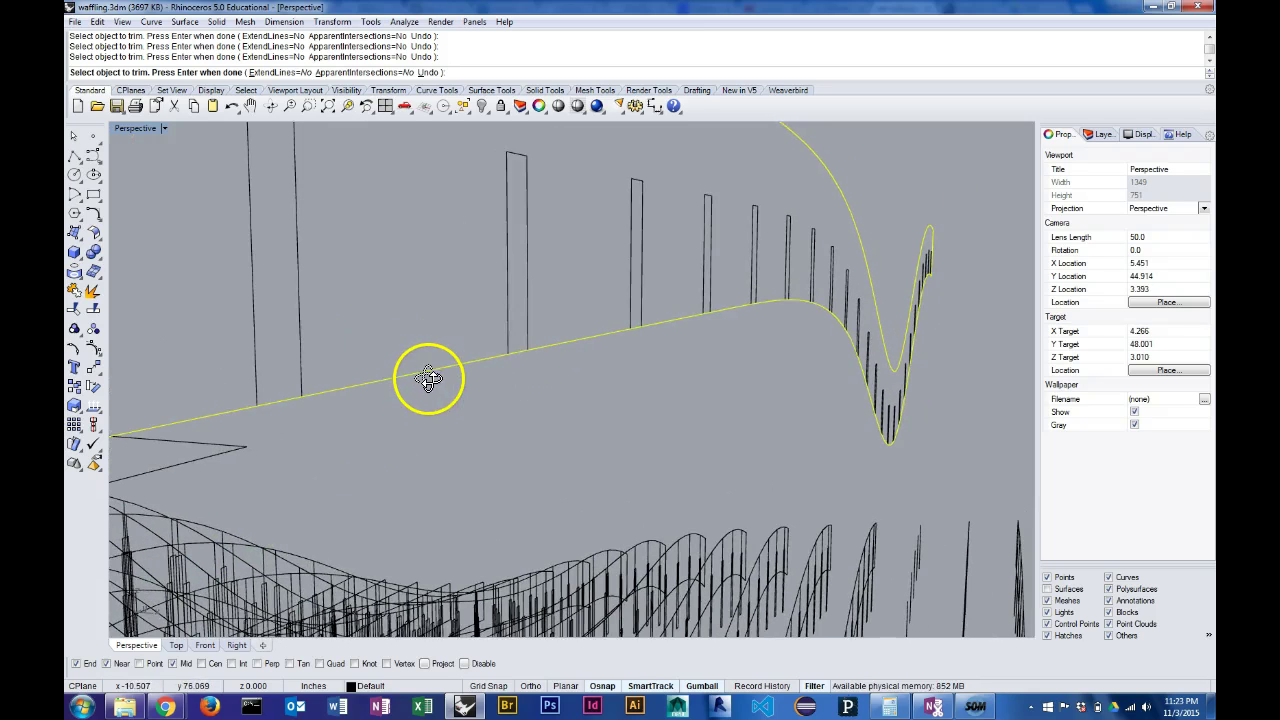
{"action": "key", "text": "Return"}
Step: Select all curves of the isolated rib as cutting objects and trim the outline segments across the first notches at its wide end
{"action": "right_click_drag", "start_coordinate": [750, 441], "coordinate": [868, 422]}
{"action": "left_click_drag", "start_coordinate": [873, 440], "coordinate": [664, 207]}
{"action": "key", "text": "Return"}
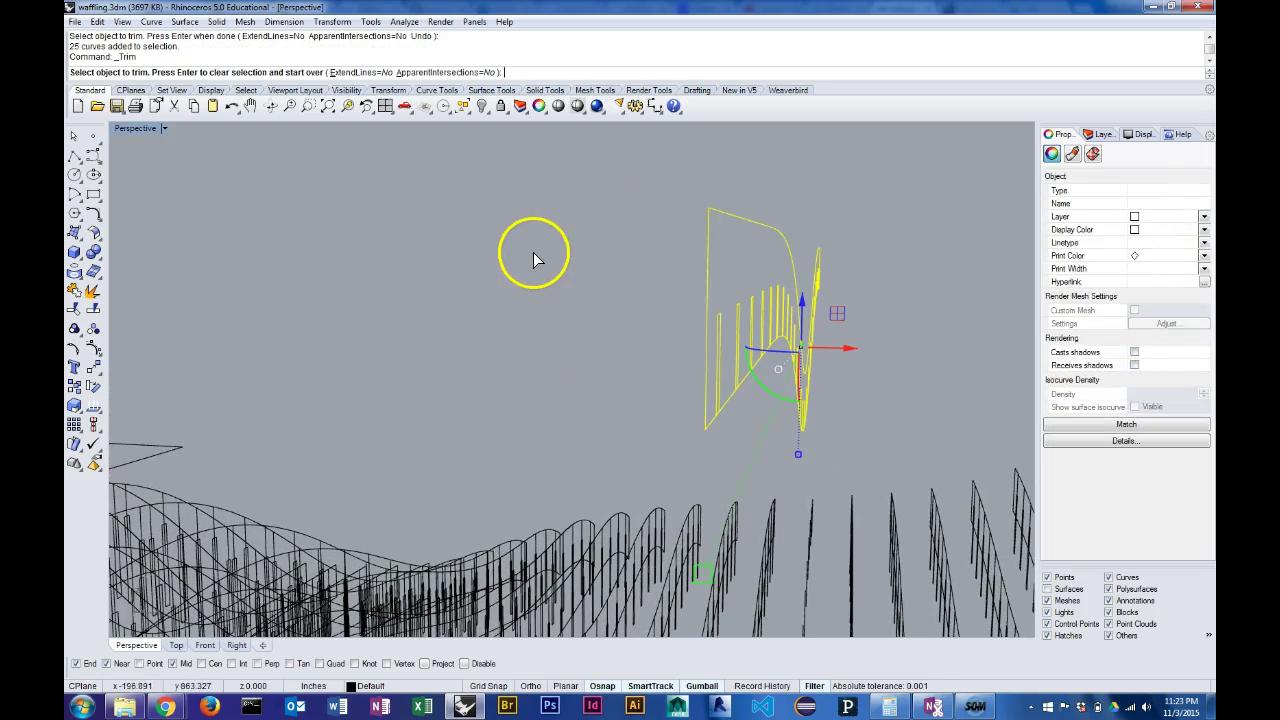
{"action": "right_click_drag", "start_coordinate": [871, 287], "coordinate": [570, 345]}
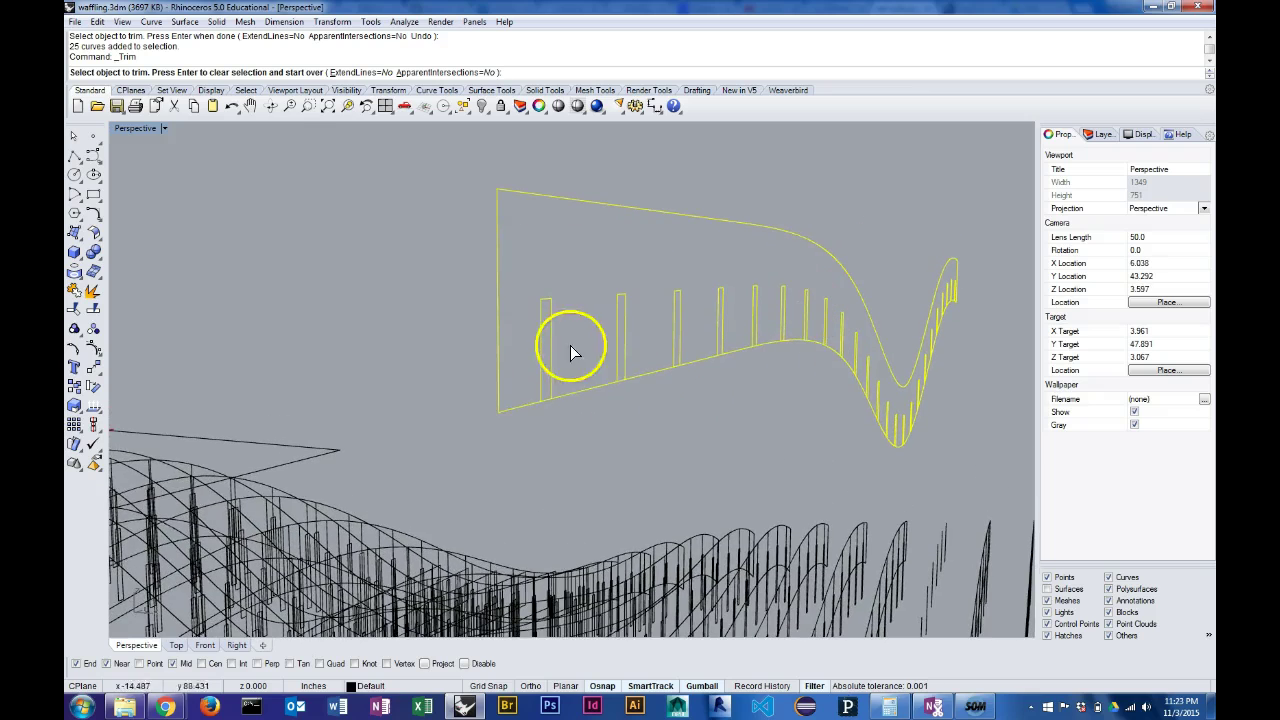
{"action": "left_click", "coordinate": [580, 396]}
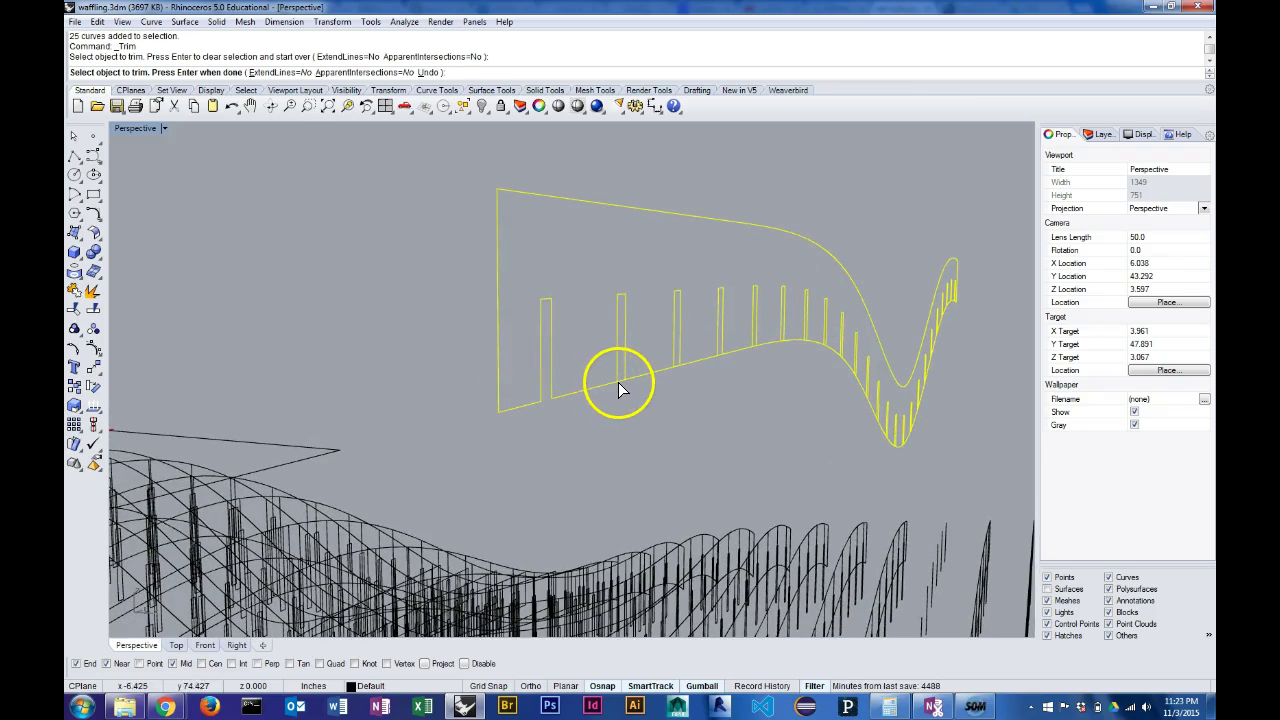
{"action": "left_click", "coordinate": [622, 381]}
{"action": "scroll", "coordinate": [684, 376], "scroll_direction": "up", "scroll_amount": 10}
{"action": "scroll", "coordinate": [685, 369], "scroll_direction": "down", "scroll_amount": 4}
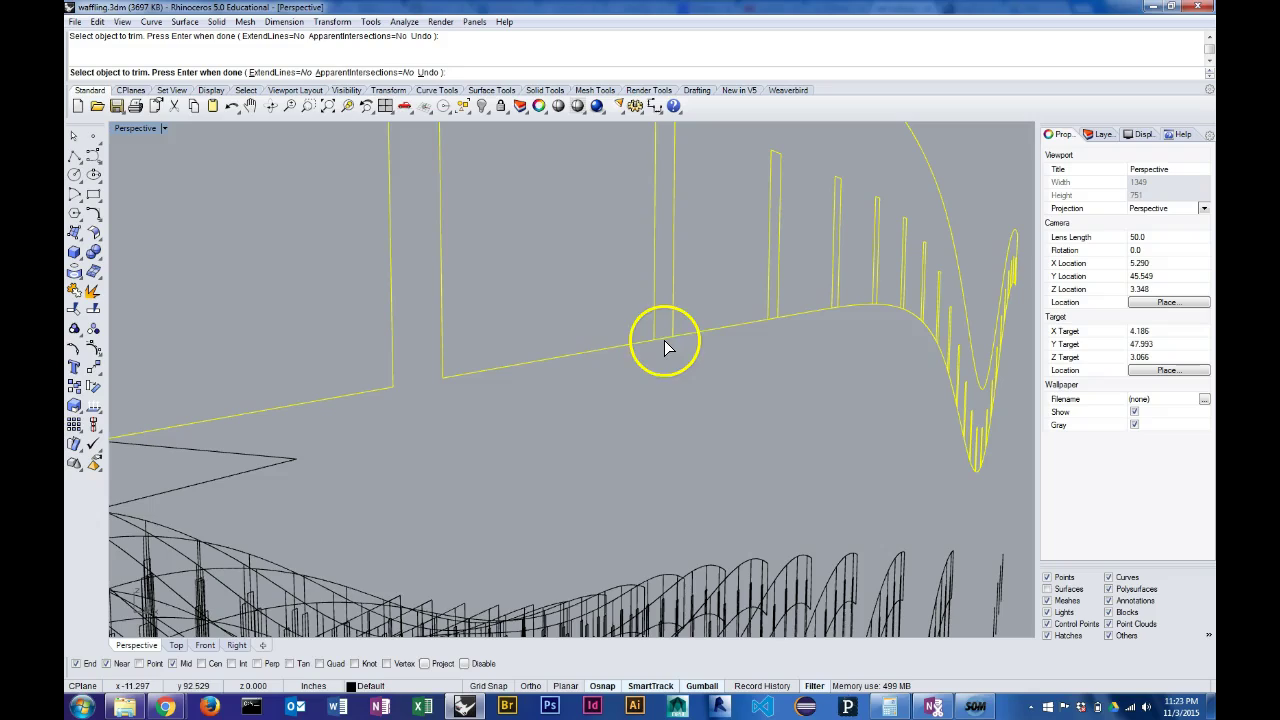
{"action": "left_click", "coordinate": [664, 341]}
{"action": "left_click", "coordinate": [771, 320]}
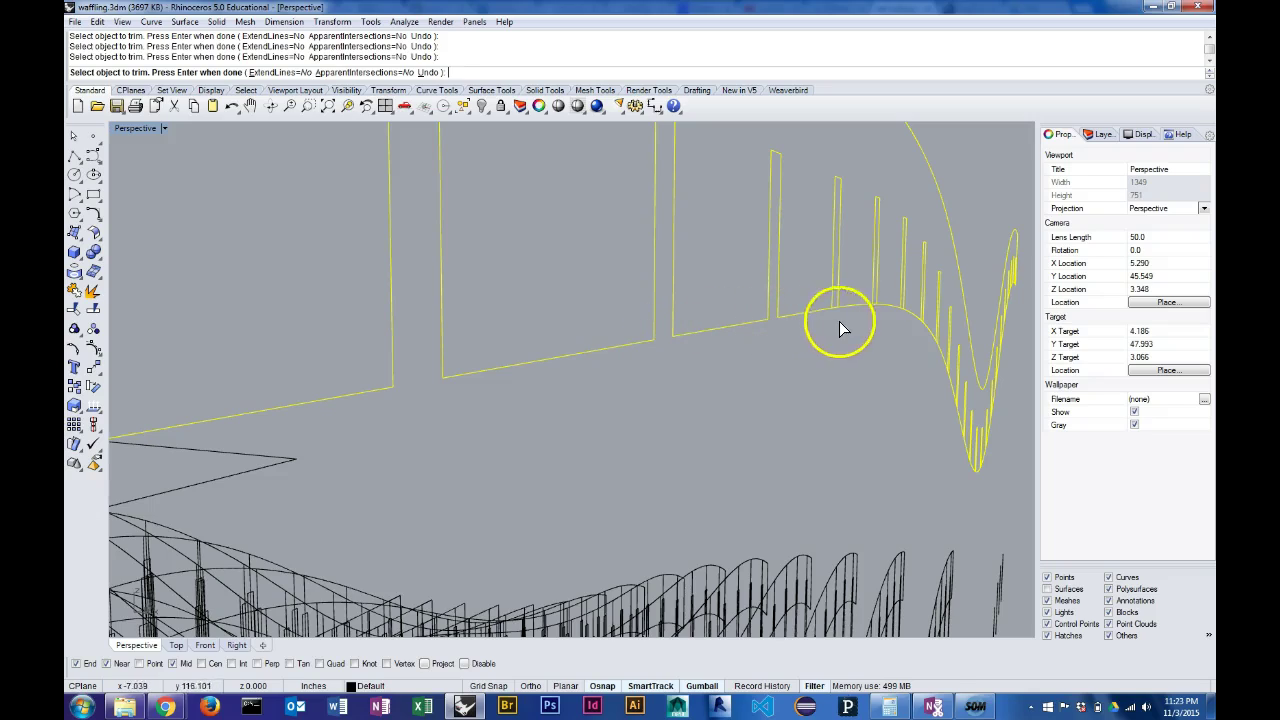
Step: Trim the outline segments closing the middle notches, working along the rib's lower edge down to its valley
{"action": "scroll", "coordinate": [851, 318], "scroll_direction": "down", "scroll_amount": 10}
{"action": "right_click_drag", "start_coordinate": [851, 318], "coordinate": [907, 350]}
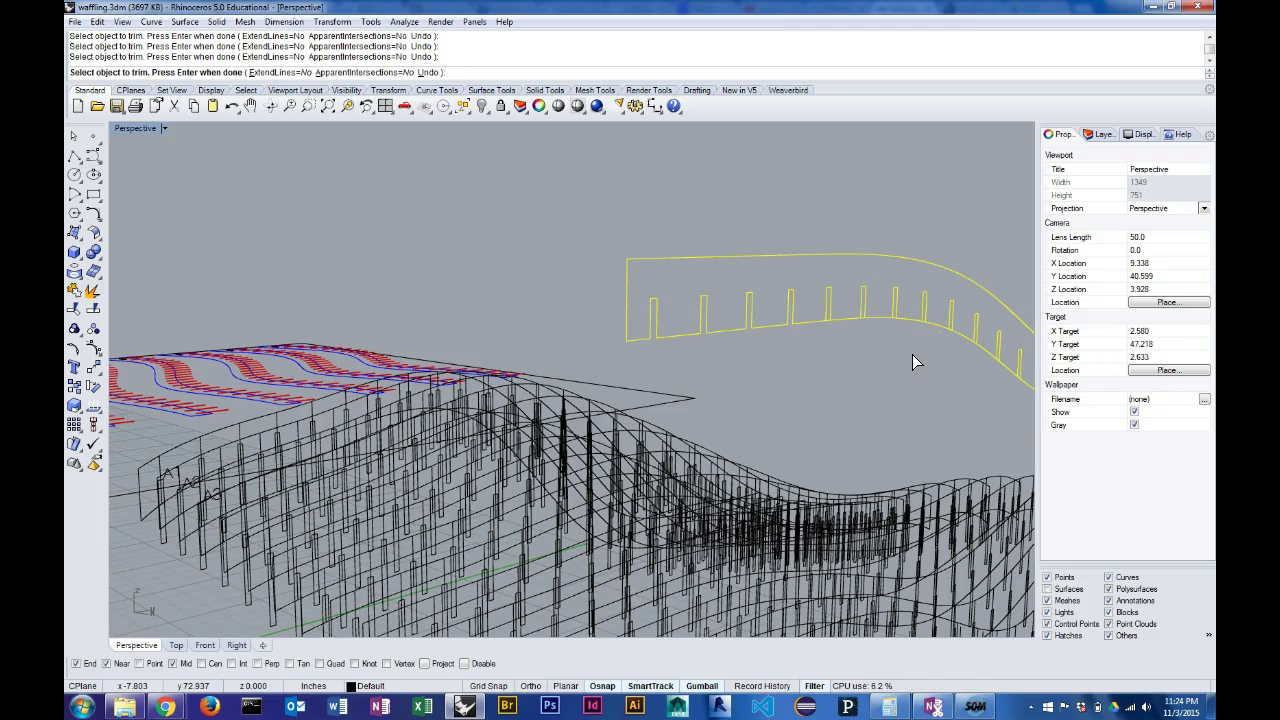
{"action": "right_click_drag", "start_coordinate": [912, 354], "coordinate": [784, 289]}
{"action": "scroll", "coordinate": [860, 313], "scroll_direction": "up", "scroll_amount": 6}
{"action": "scroll", "coordinate": [863, 314], "scroll_direction": "down", "scroll_amount": 7}
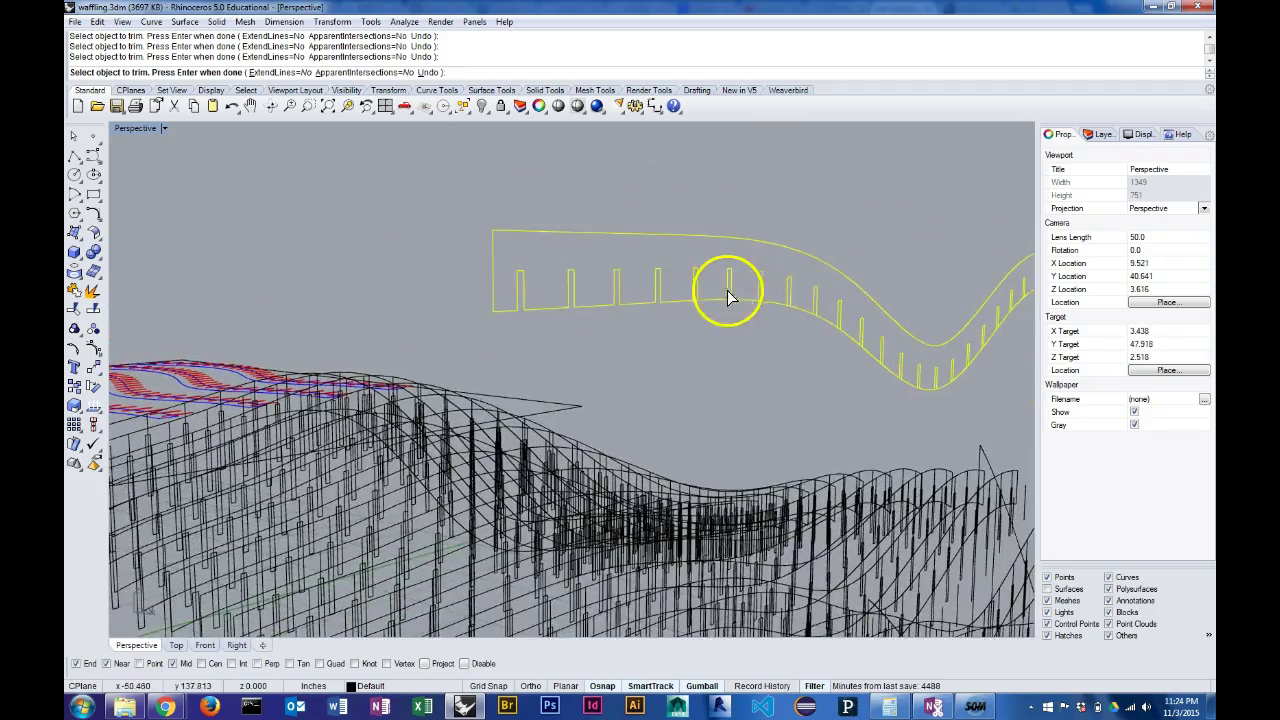
{"action": "scroll", "coordinate": [722, 287], "scroll_direction": "up", "scroll_amount": 6}
{"action": "scroll", "coordinate": [672, 312], "scroll_direction": "up", "scroll_amount": 2}
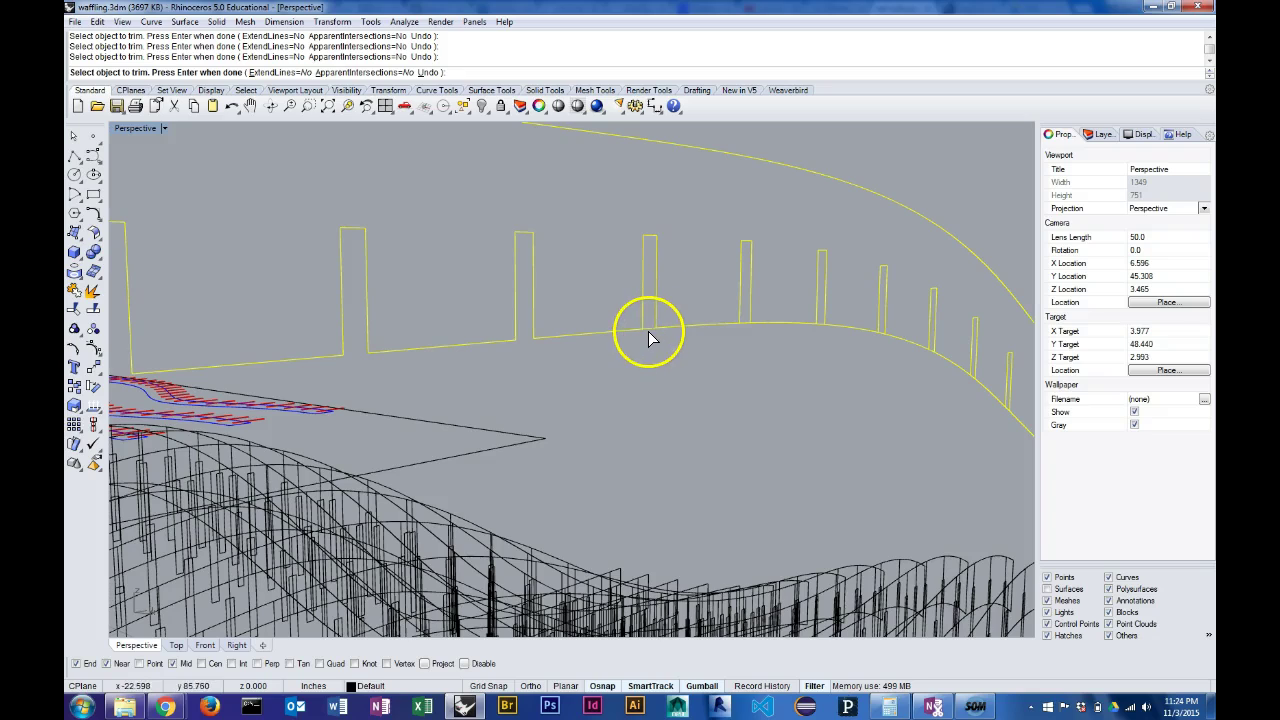
{"action": "right_click_drag", "start_coordinate": [946, 380], "coordinate": [763, 333], "text": "shift"}
{"action": "scroll", "coordinate": [792, 331], "scroll_direction": "up", "scroll_amount": 2}
{"action": "left_click", "coordinate": [795, 334]}
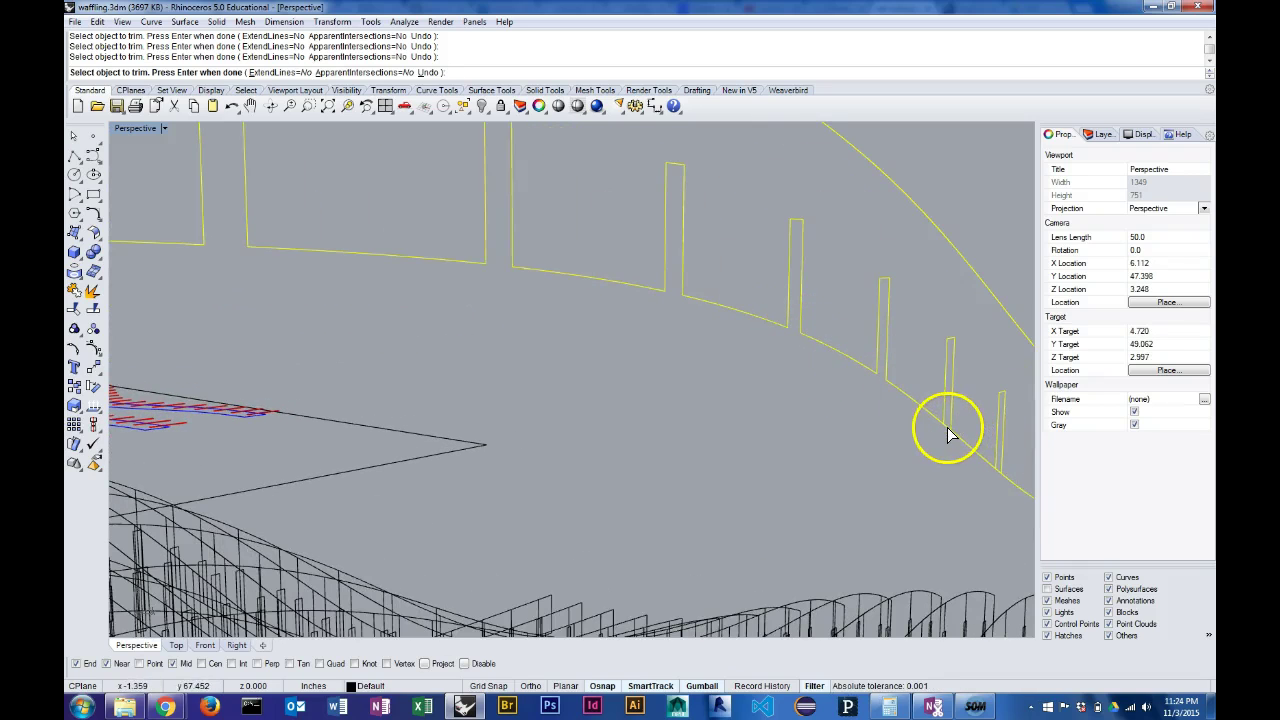
{"action": "right_click_drag", "start_coordinate": [977, 455], "coordinate": [420, 308], "text": "shift"}
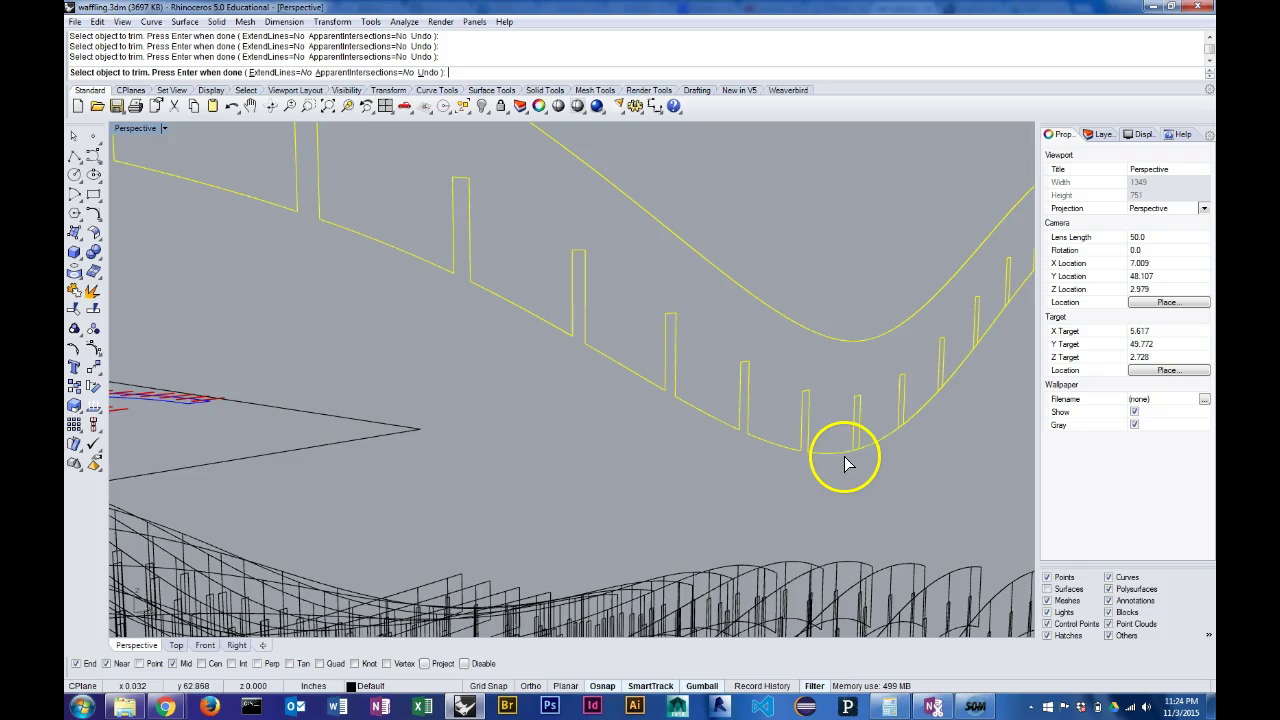
Step: Try to trim the curve at the mouth of the next notch just past the rib's valley
{"action": "left_click", "coordinate": [901, 433]}
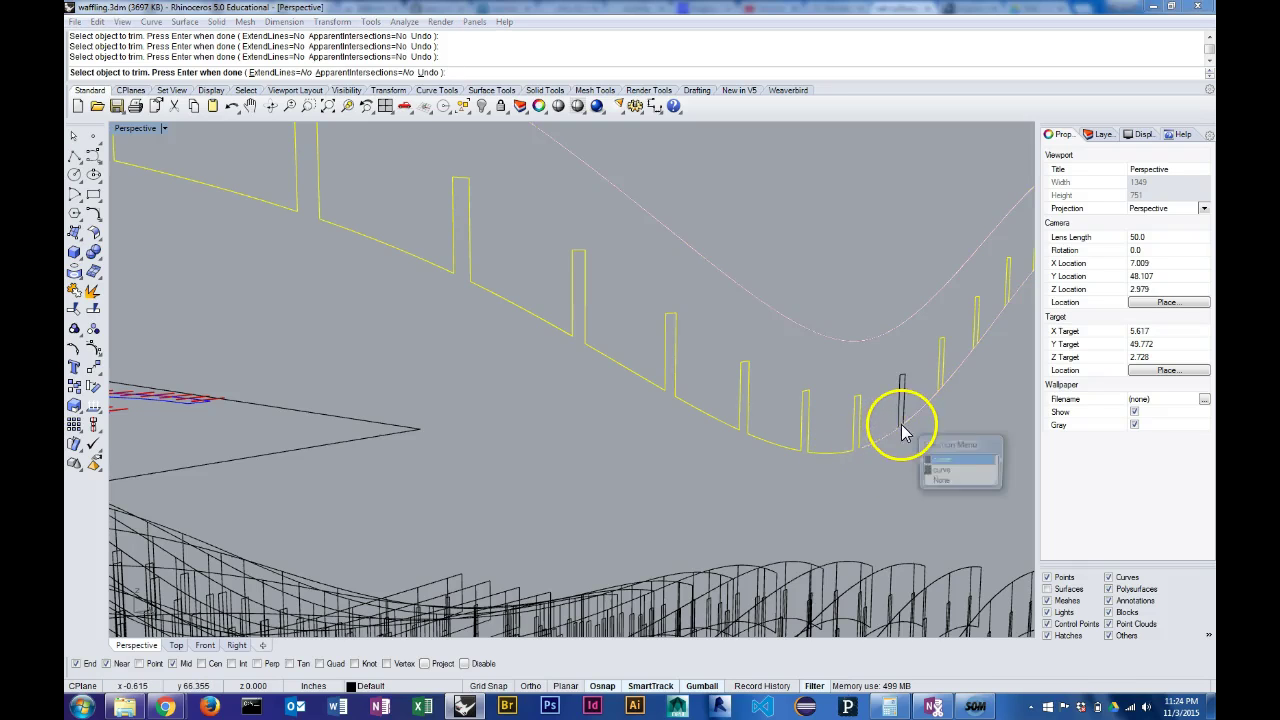
{"action": "left_click", "coordinate": [958, 470]}
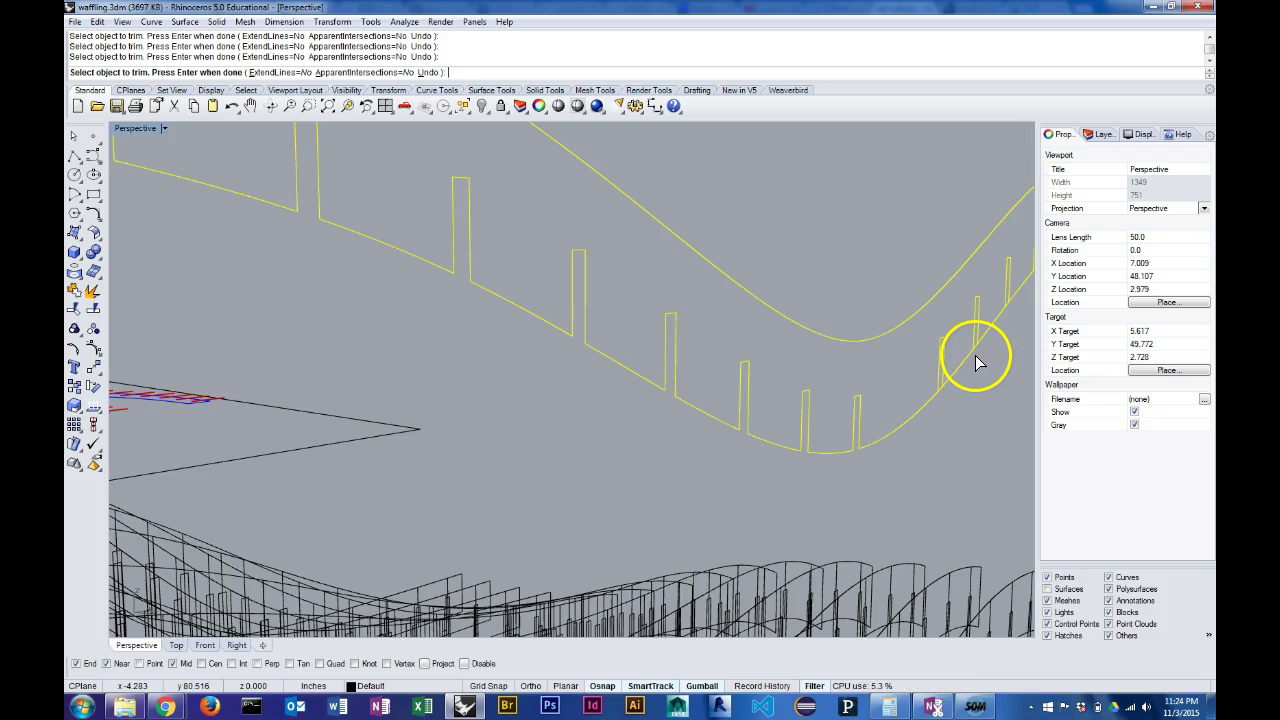
{"action": "scroll", "coordinate": [925, 400], "scroll_direction": "up", "scroll_amount": 2}
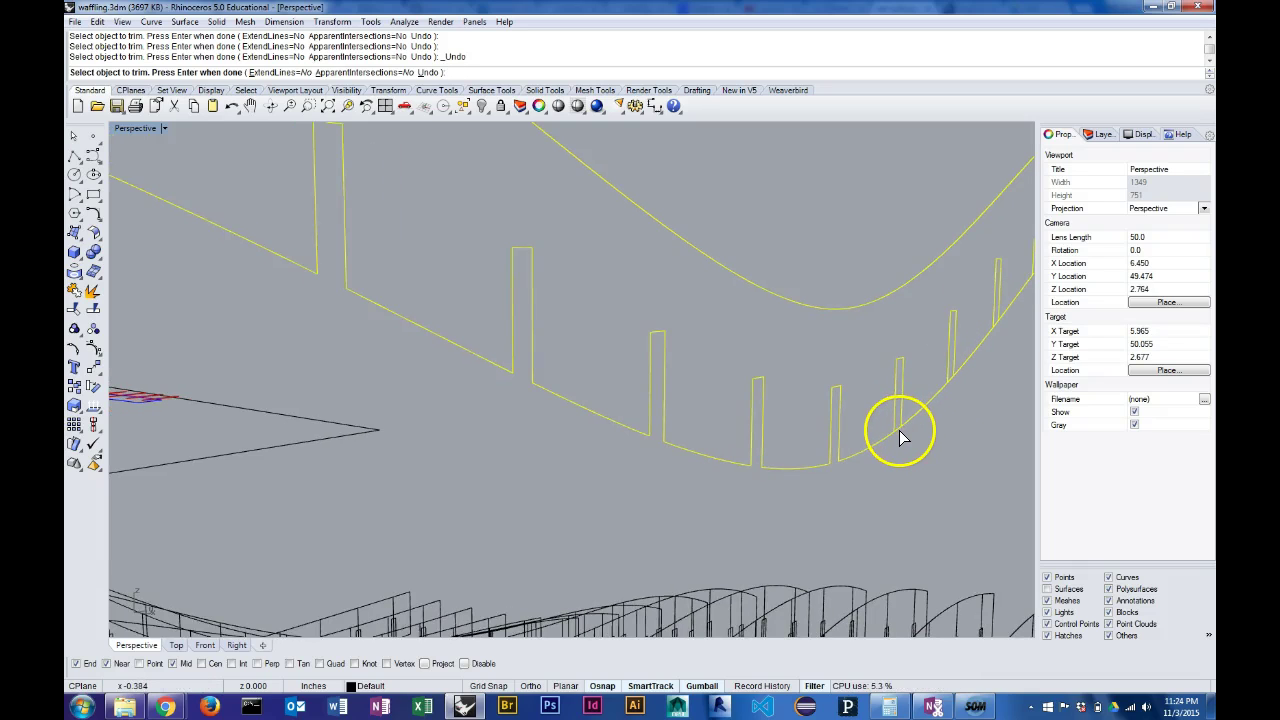
Step: Trim the outline segments across the remaining notches up to the rib's far end and finish the trim
{"action": "left_click", "coordinate": [951, 380]}
{"action": "right_click_drag", "start_coordinate": [995, 369], "coordinate": [428, 422], "text": "shift"}
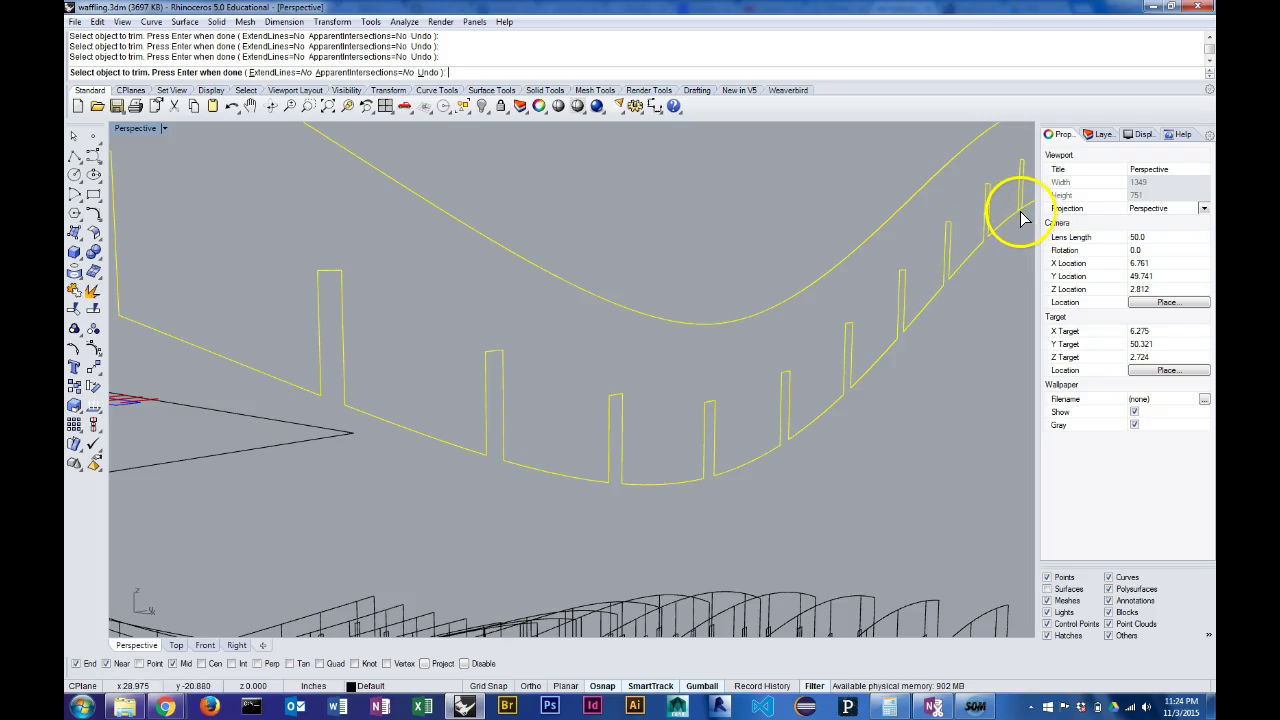
{"action": "right_click_drag", "start_coordinate": [1014, 214], "coordinate": [870, 262]}
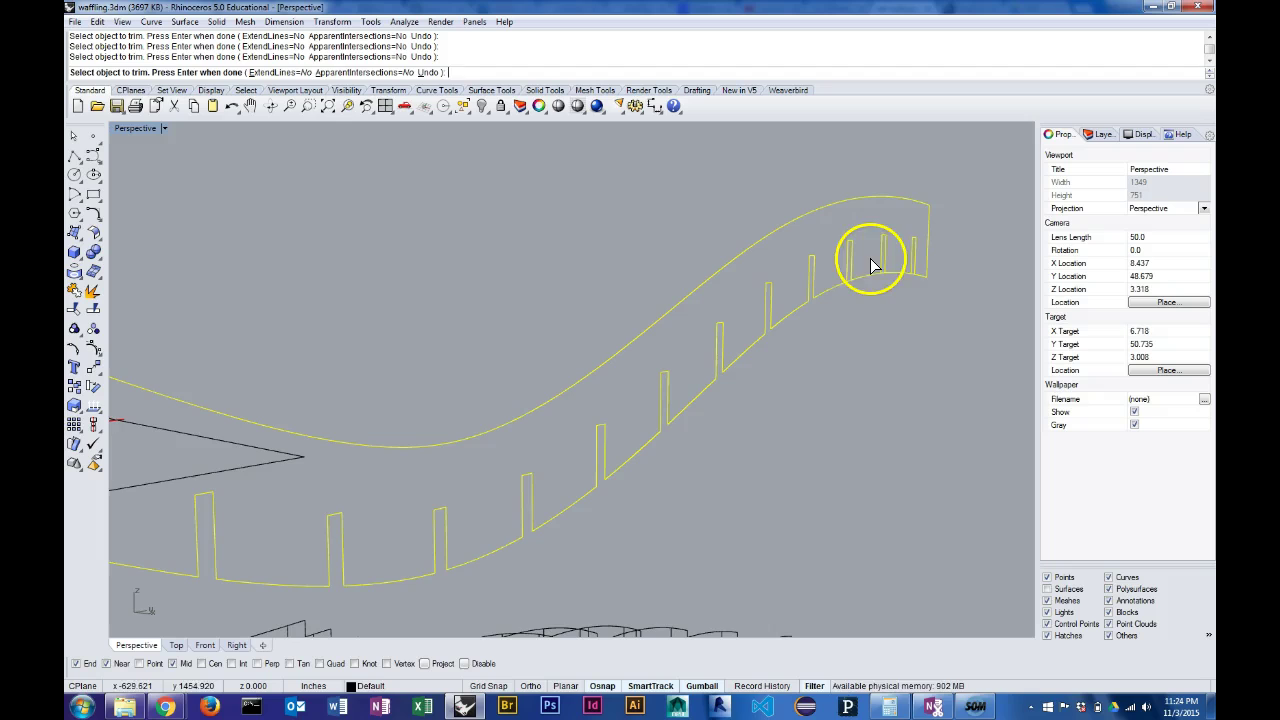
{"action": "scroll", "coordinate": [853, 288], "scroll_direction": "up", "scroll_amount": 2}
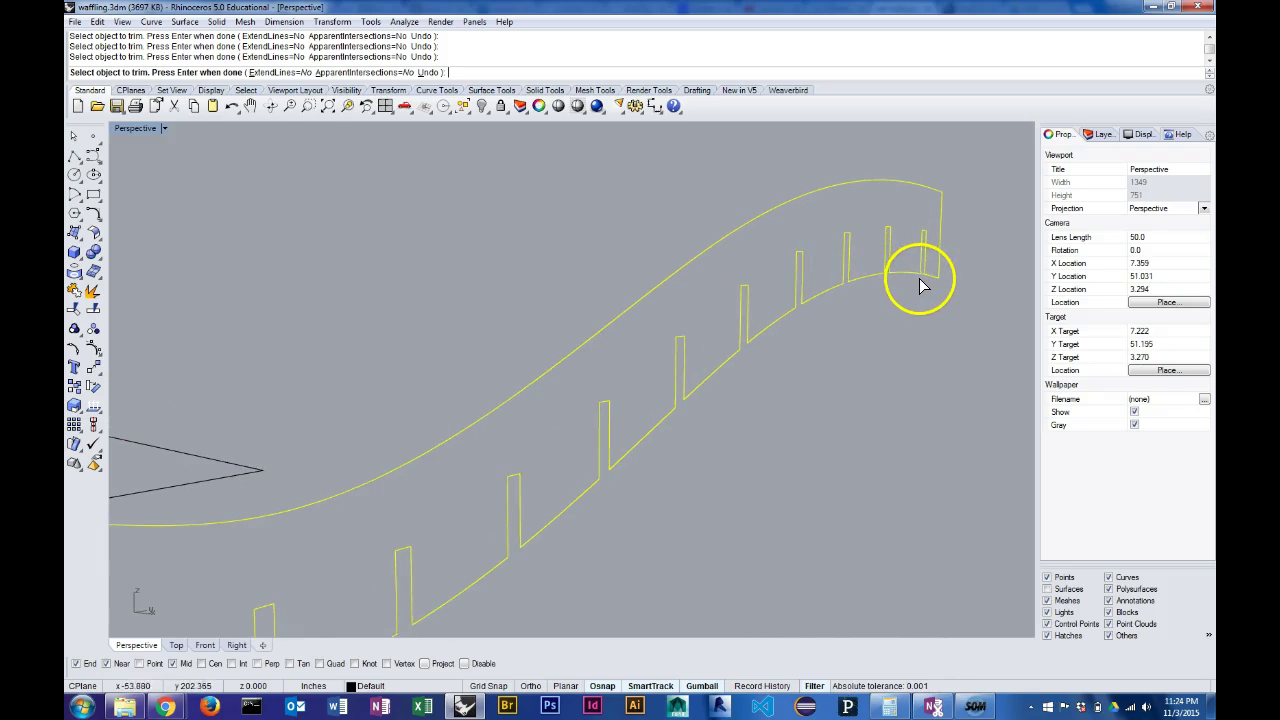
{"action": "scroll", "coordinate": [866, 389], "scroll_direction": "down", "scroll_amount": 5}
{"action": "key", "text": "Return"}
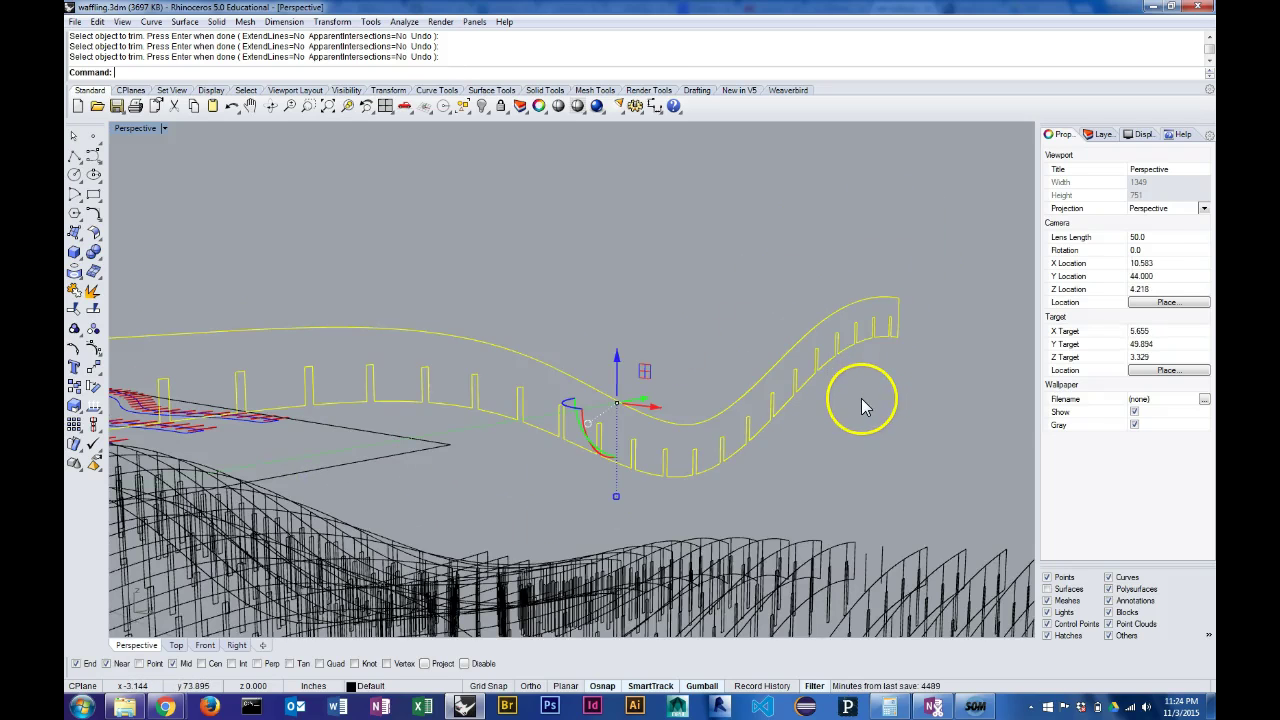
Step: Join the trimmed rib curves into one closed, notched outline
{"action": "scroll", "coordinate": [881, 385], "scroll_direction": "up", "scroll_amount": 1}
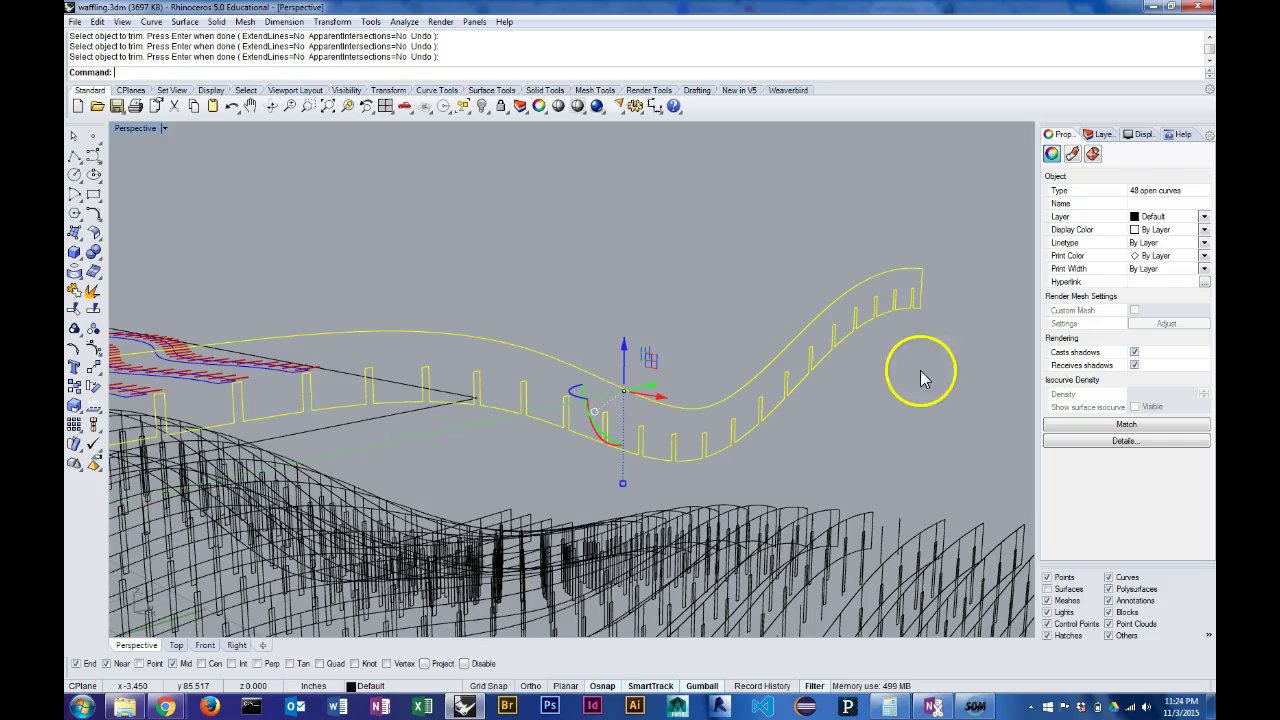
{"action": "scroll", "coordinate": [939, 304], "scroll_direction": "down", "scroll_amount": 4}
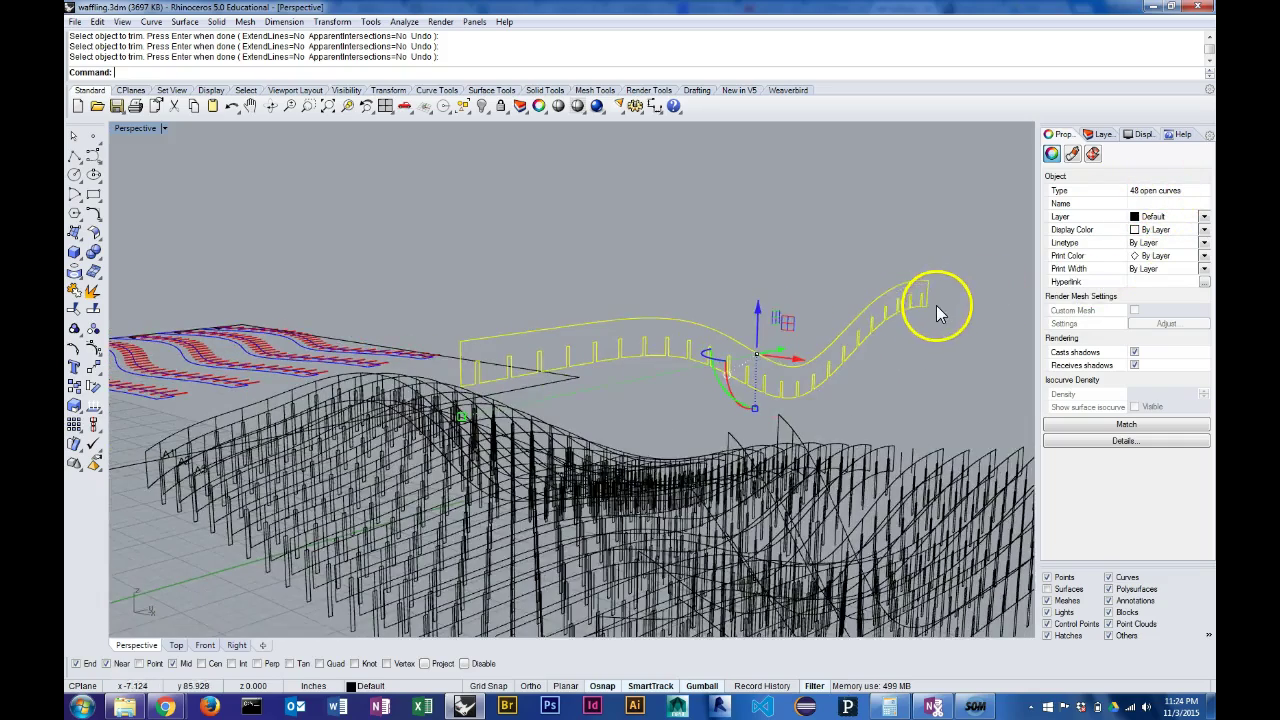
{"action": "left_click", "coordinate": [75, 306]}
{"action": "right_click_drag", "start_coordinate": [728, 285], "coordinate": [850, 305]}
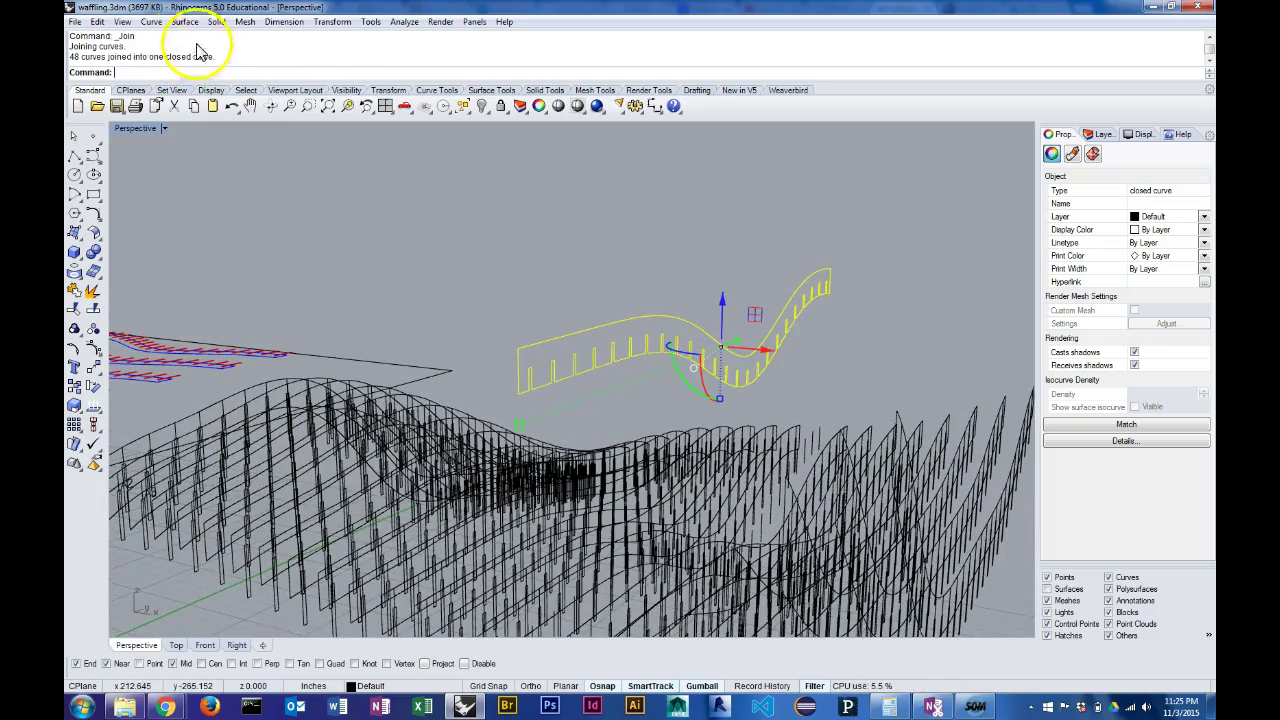
Step: Extrude the closed rib outline 1/32 in to both sides as a solid with ExtrudeCrv
{"action": "right_click_drag", "start_coordinate": [702, 250], "coordinate": [743, 268]}
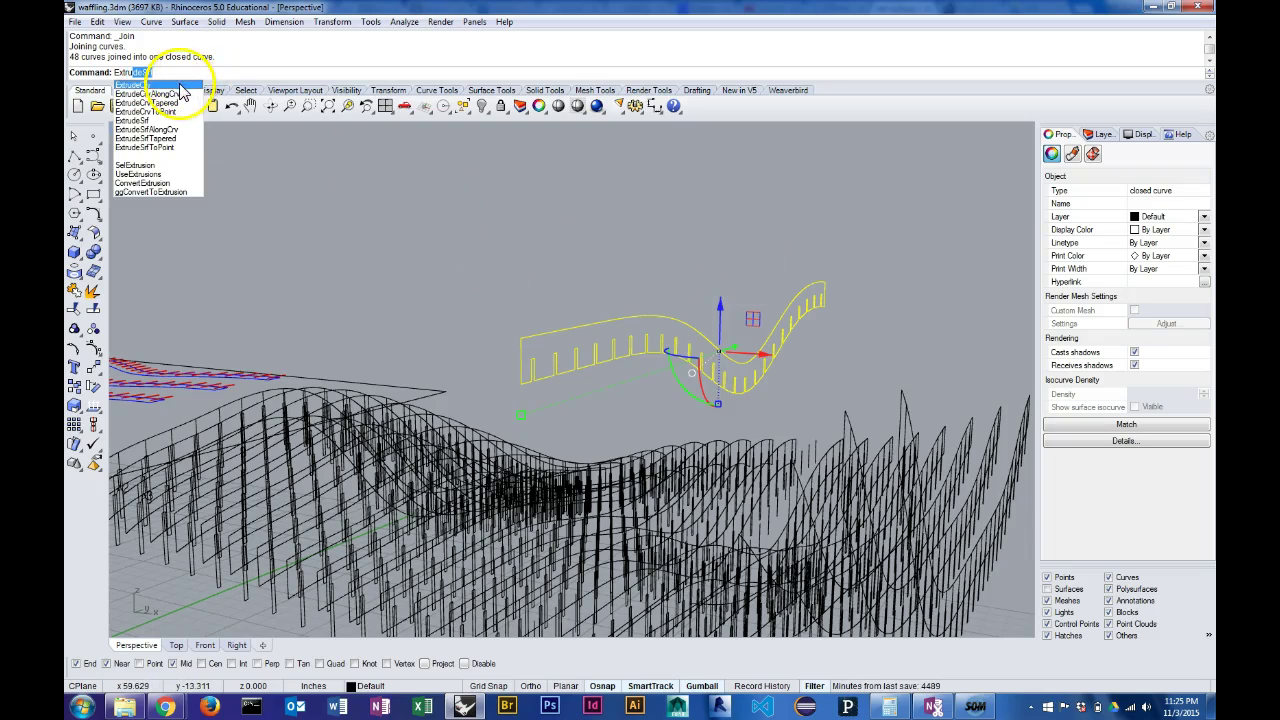
{"action": "left_click", "coordinate": [138, 85]}
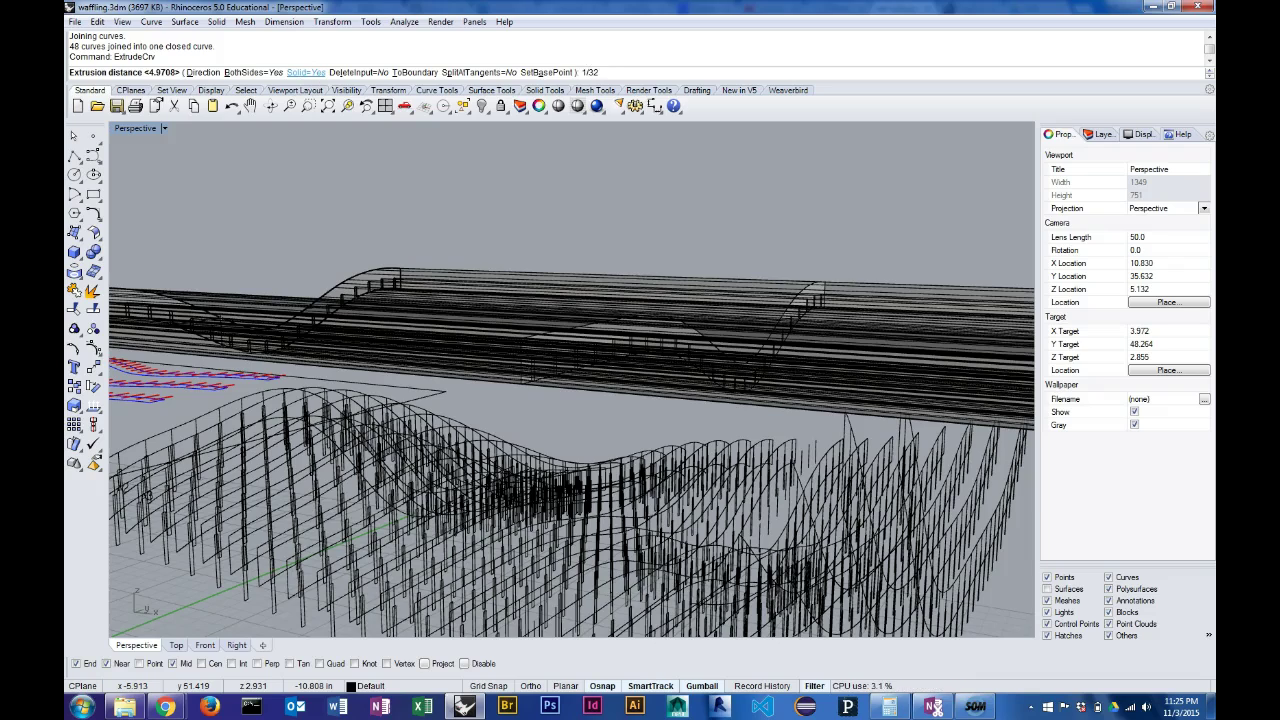
{"action": "left_click", "coordinate": [305, 73]}
{"action": "left_click", "coordinate": [685, 245]}
Step: Examine the extruded rib and its notches up close from several sides, leaving it deselected
{"action": "mouse_move", "coordinate": [685, 245]}
{"action": "right_mouse_down"}
{"action": "mouse_move", "coordinate": [657, 277]}
{"action": "mouse_move", "coordinate": [694, 257]}
{"action": "right_mouse_up"}
{"action": "left_click", "coordinate": [629, 345]}
{"action": "scroll", "coordinate": [772, 311], "scroll_direction": "up", "scroll_amount": 5}
{"action": "right_click_drag", "start_coordinate": [772, 311], "coordinate": [524, 309]}
{"action": "key", "text": "Escape"}
{"action": "right_click_drag", "start_coordinate": [617, 337], "coordinate": [912, 330]}
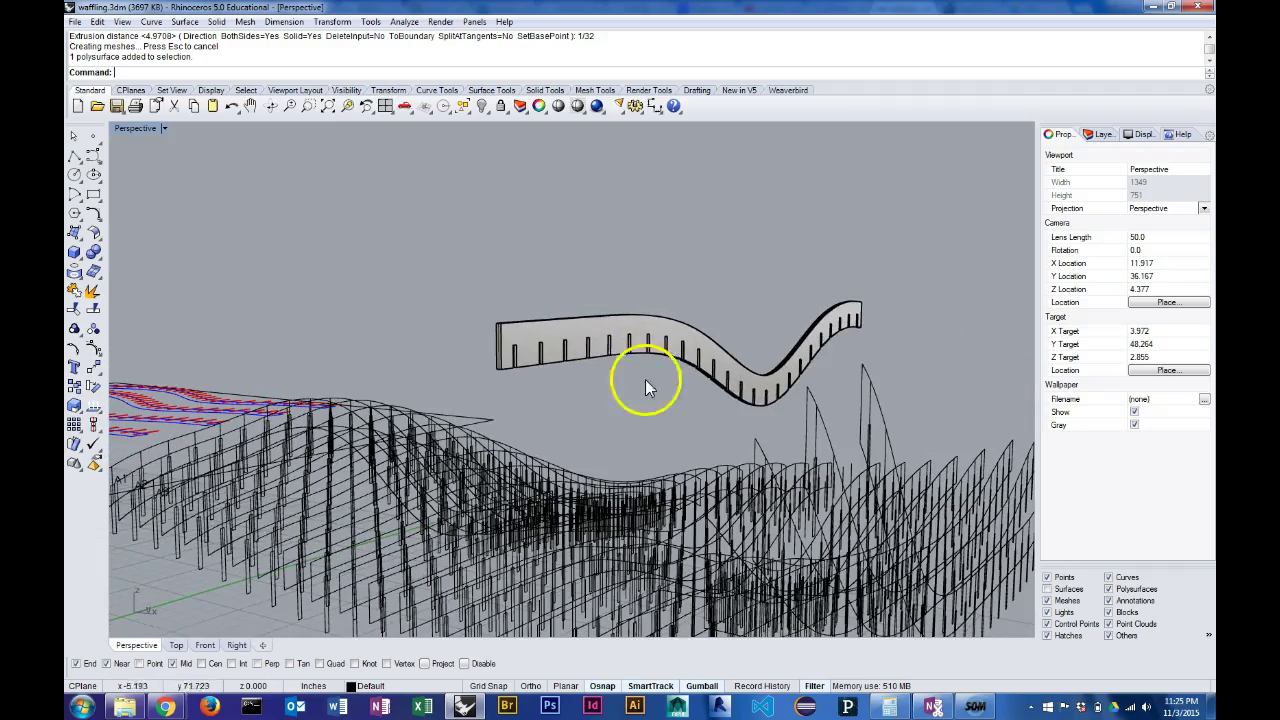
{"action": "right_click_drag", "start_coordinate": [657, 349], "coordinate": [678, 333]}
Step: Select the solid notched rib above the curve ribs and duplicate it in place through the clipboard
{"action": "right_click_drag", "start_coordinate": [777, 286], "coordinate": [730, 478]}
{"action": "scroll", "coordinate": [384, 418], "scroll_direction": "up", "scroll_amount": 3}
{"action": "scroll", "coordinate": [384, 418], "scroll_direction": "up", "scroll_amount": 3}
{"action": "left_click", "coordinate": [844, 431]}
{"action": "right_click_drag", "start_coordinate": [849, 436], "coordinate": [830, 466]}
{"action": "key", "text": "ctrl+c"}
{"action": "key", "text": "ctrl+v"}
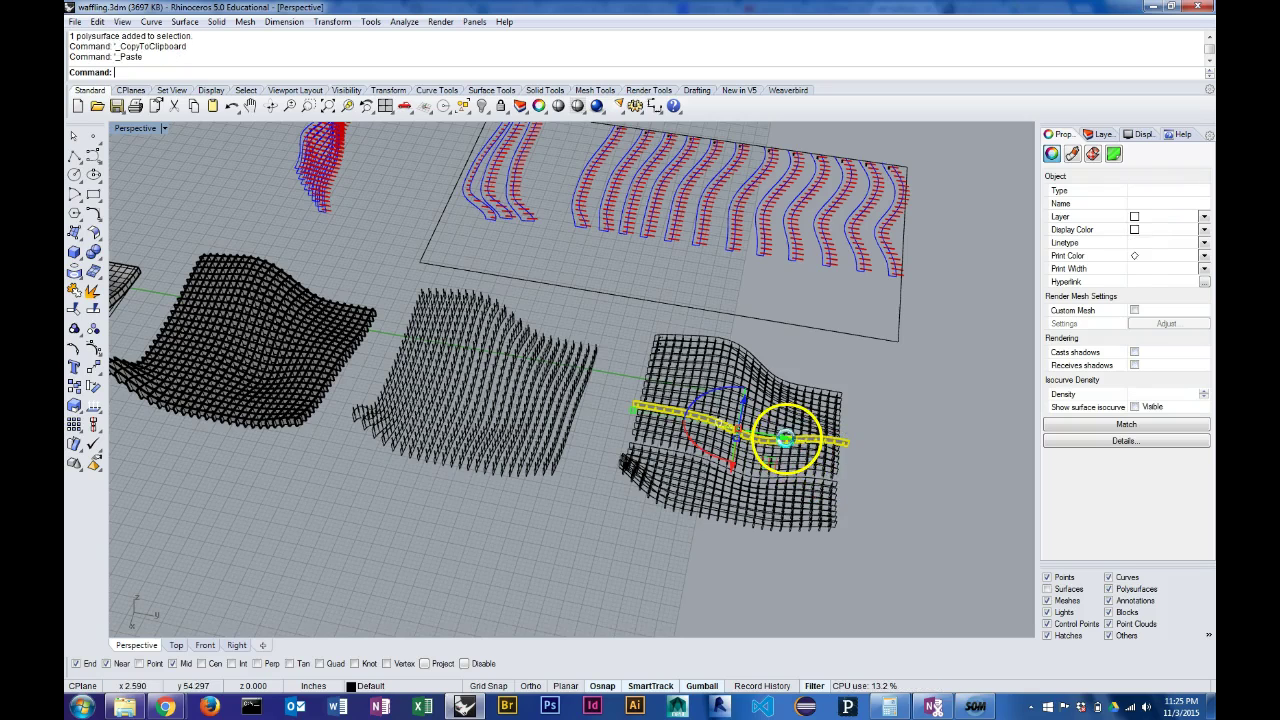
Step: Move the pasted rib over to the solid waffle model and lower it to the level of its ribs
{"action": "left_click_drag", "start_coordinate": [786, 439], "coordinate": [298, 349]}
{"action": "right_click_drag", "start_coordinate": [328, 366], "coordinate": [371, 334]}
{"action": "left_click_drag", "start_coordinate": [206, 288], "coordinate": [234, 371]}
Step: Move the pasted rib from its end corner to the end corner of the corresponding rib in the solid waffle
{"action": "right_click_drag", "start_coordinate": [362, 344], "coordinate": [737, 380]}
{"action": "scroll", "coordinate": [677, 491], "scroll_direction": "up", "scroll_amount": 7}
{"action": "scroll", "coordinate": [748, 509], "scroll_direction": "down", "scroll_amount": 4}
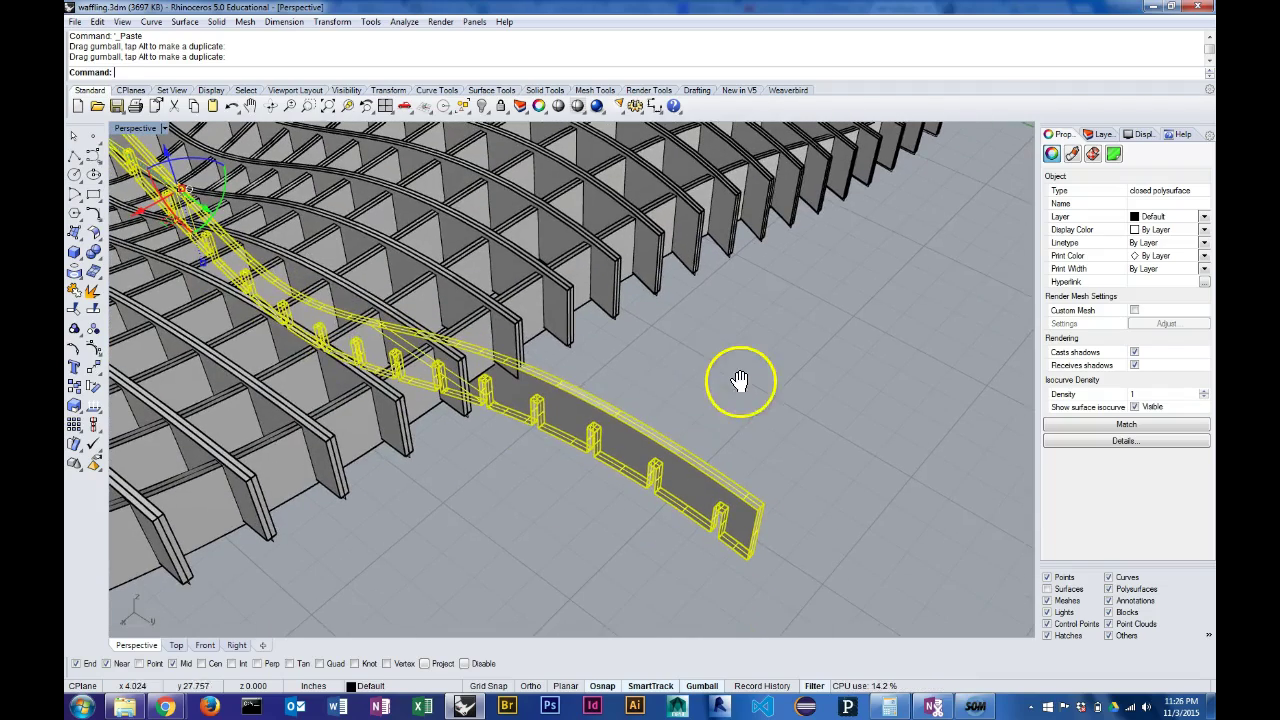
{"action": "left_click", "coordinate": [97, 372]}
{"action": "left_click", "coordinate": [765, 507]}
{"action": "right_click_drag", "start_coordinate": [710, 460], "coordinate": [558, 392]}
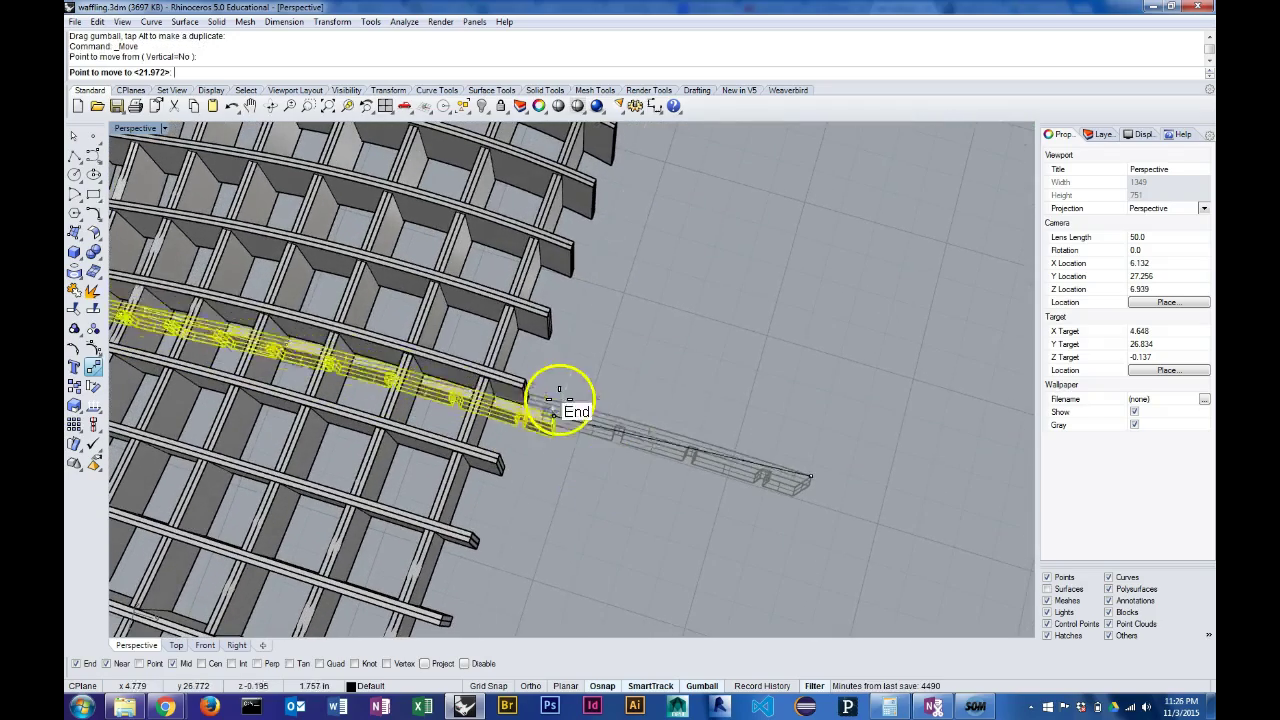
{"action": "left_click", "coordinate": [528, 370]}
Step: Raise the aligned rib straight up, clear of the solid waffle, and deselect it
{"action": "scroll", "coordinate": [571, 443], "scroll_direction": "down", "scroll_amount": 5}
{"action": "scroll", "coordinate": [568, 466], "scroll_direction": "down", "scroll_amount": 6}
{"action": "right_click_drag", "start_coordinate": [568, 464], "coordinate": [523, 366]}
{"action": "left_click_drag", "start_coordinate": [432, 358], "coordinate": [460, 176]}
{"action": "right_click_drag", "start_coordinate": [541, 240], "coordinate": [700, 434]}
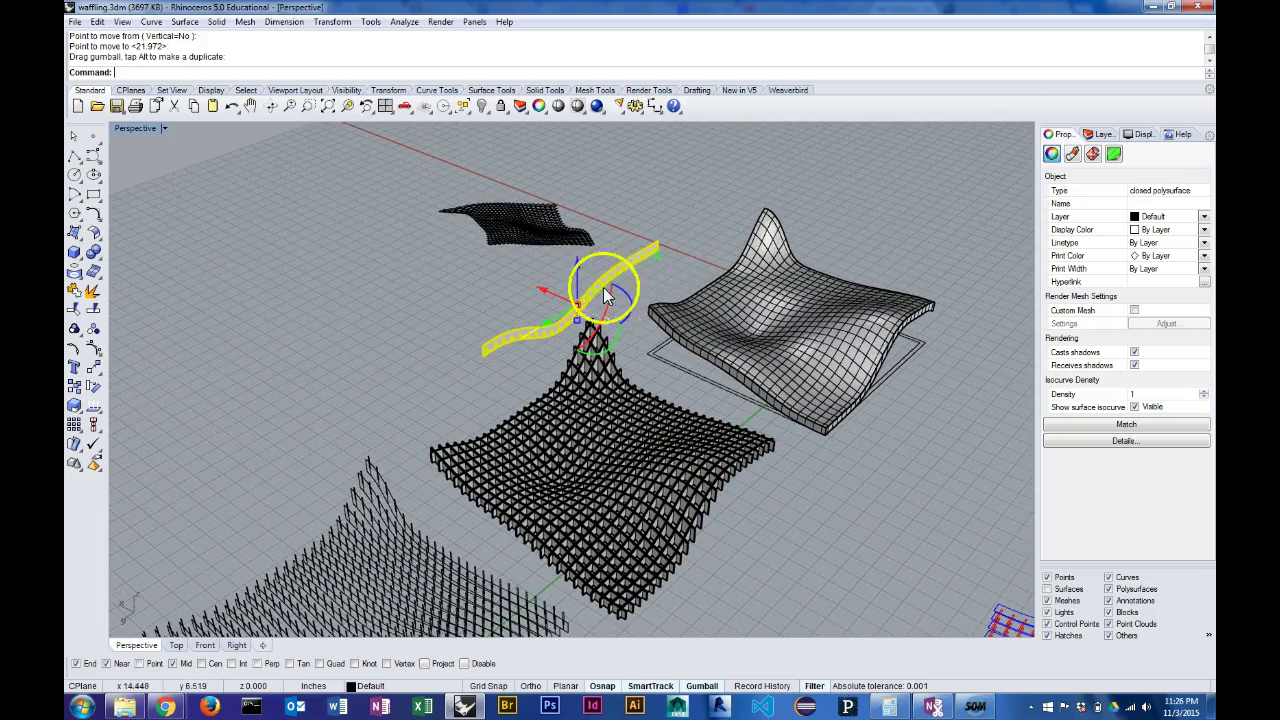
{"action": "left_click", "coordinate": [664, 309]}
{"action": "left_click", "coordinate": [838, 481]}
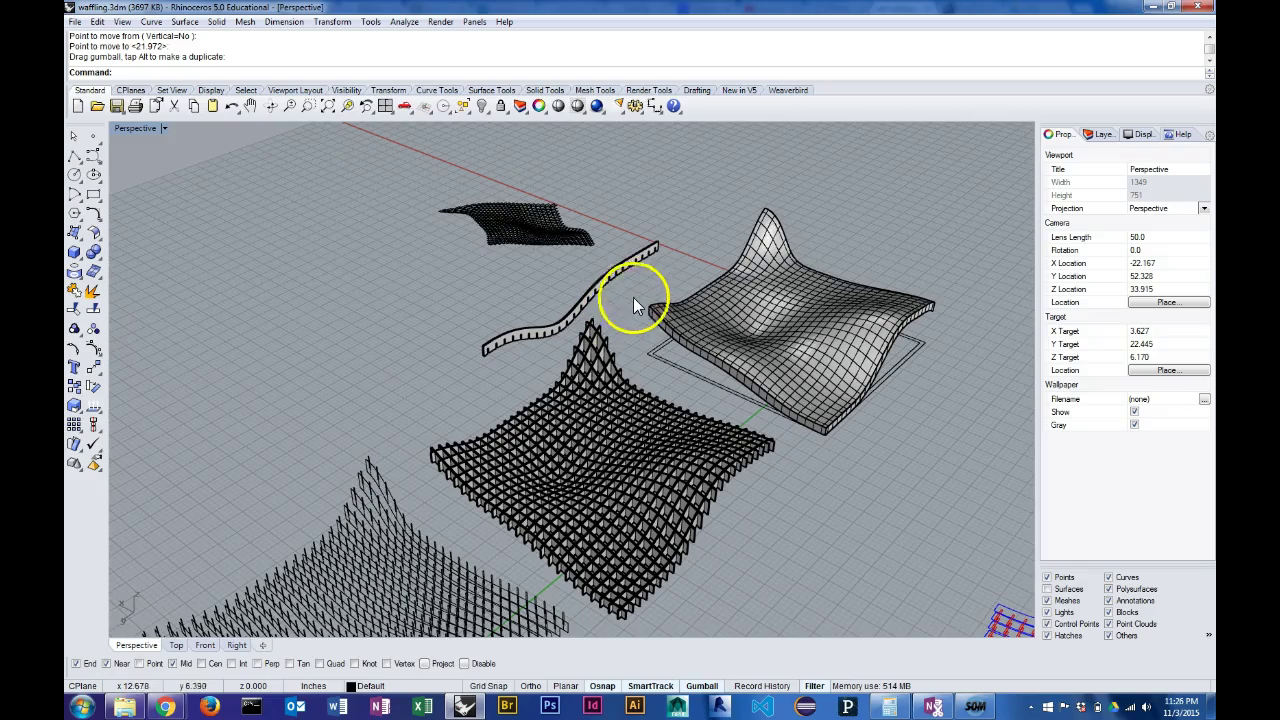
Step: Select the raised rib, lift it slightly higher above the waffle, and clear the selection
{"action": "right_click_drag", "start_coordinate": [798, 433], "coordinate": [858, 518]}
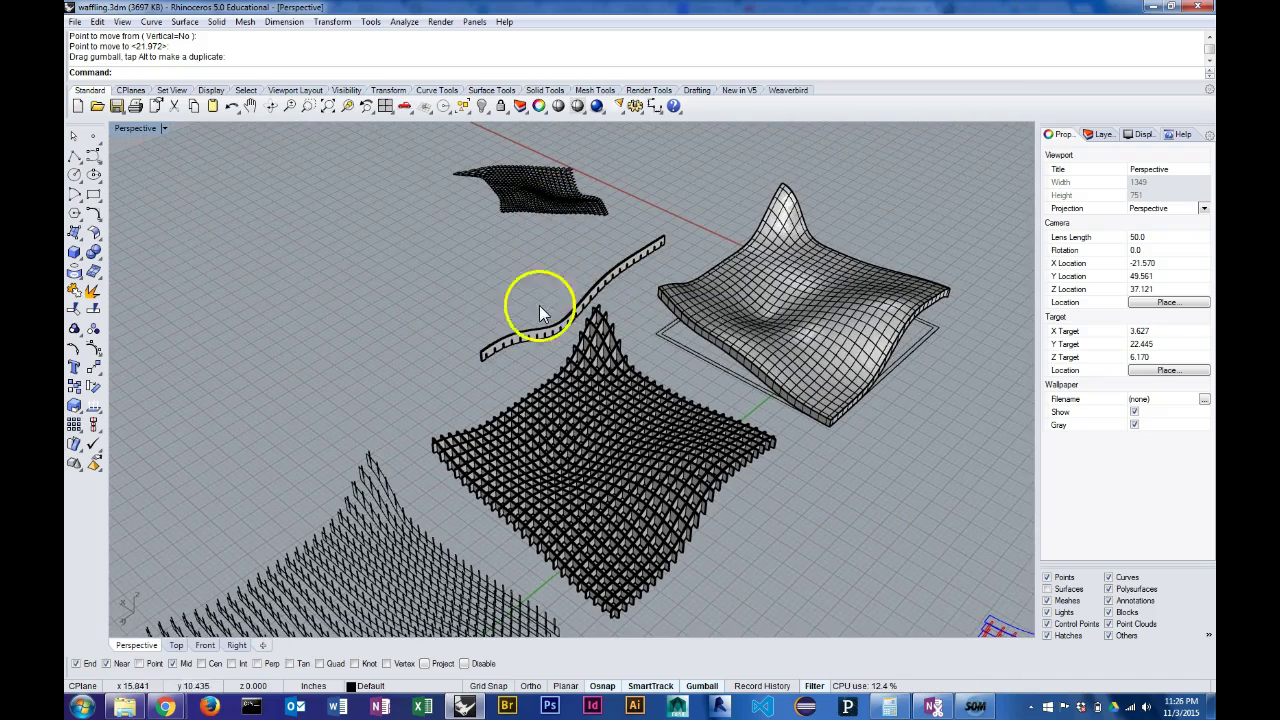
{"action": "left_click", "coordinate": [616, 269]}
{"action": "left_click_drag", "start_coordinate": [586, 278], "coordinate": [590, 254]}
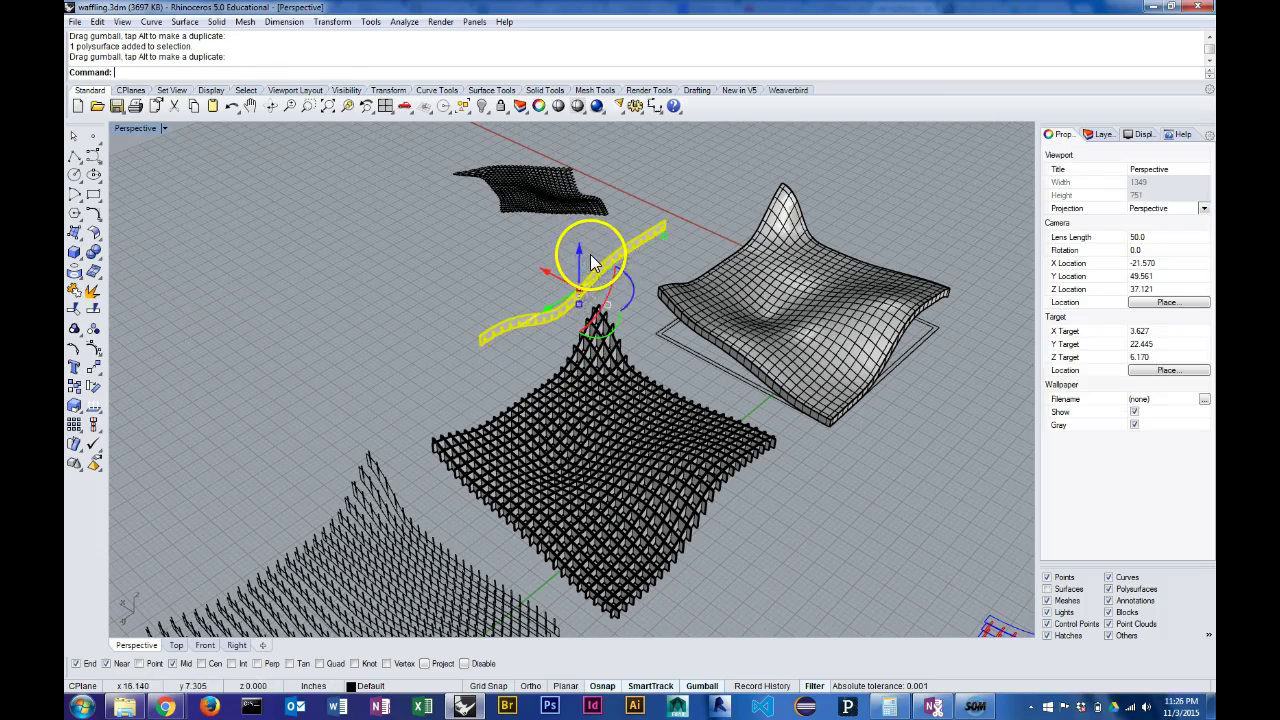
{"action": "left_click", "coordinate": [815, 575]}
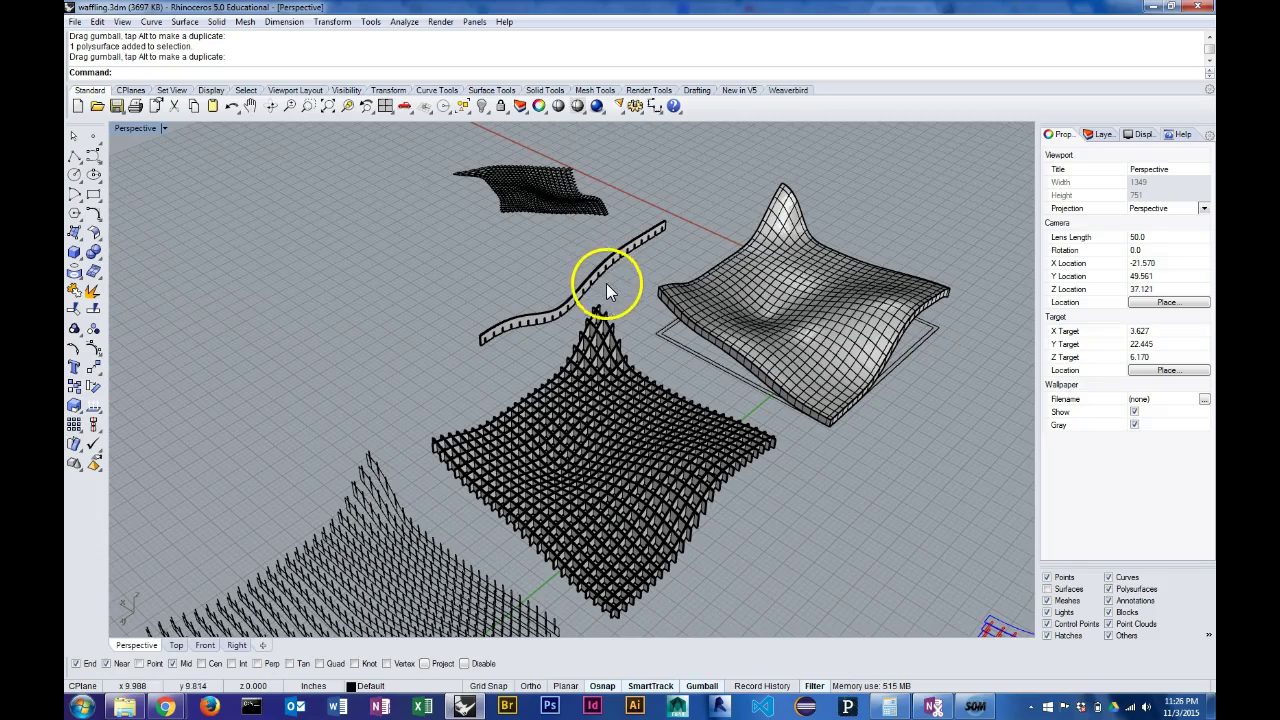
{"action": "right_click_drag", "start_coordinate": [586, 350], "coordinate": [312, 393]}
{"action": "right_click_drag", "start_coordinate": [355, 430], "coordinate": [349, 348]}
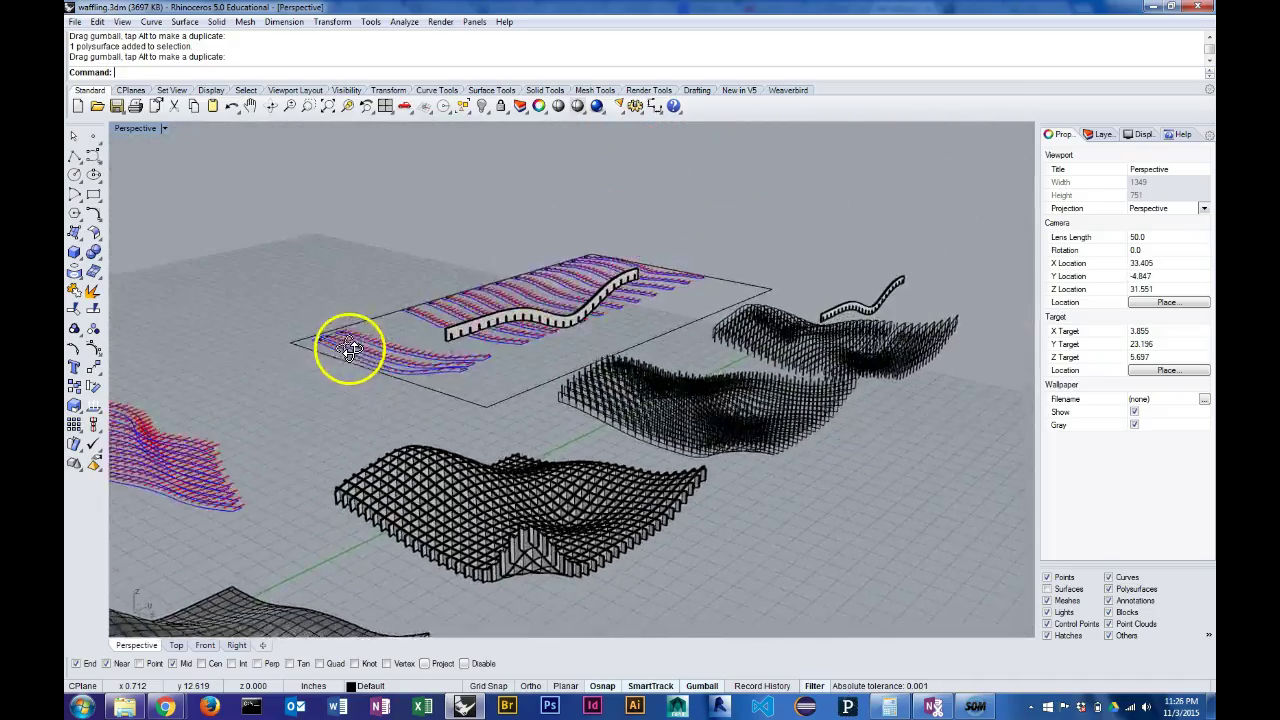
{"action": "right_click_drag", "start_coordinate": [230, 346], "coordinate": [443, 374]}
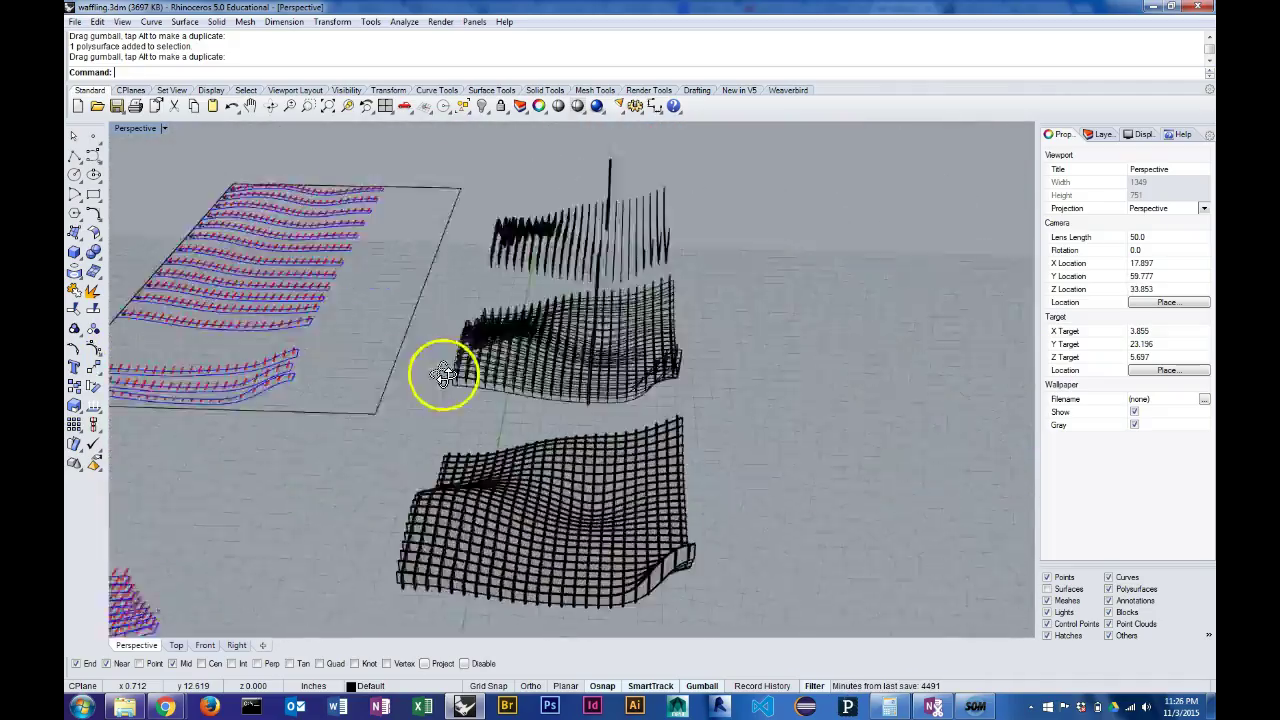